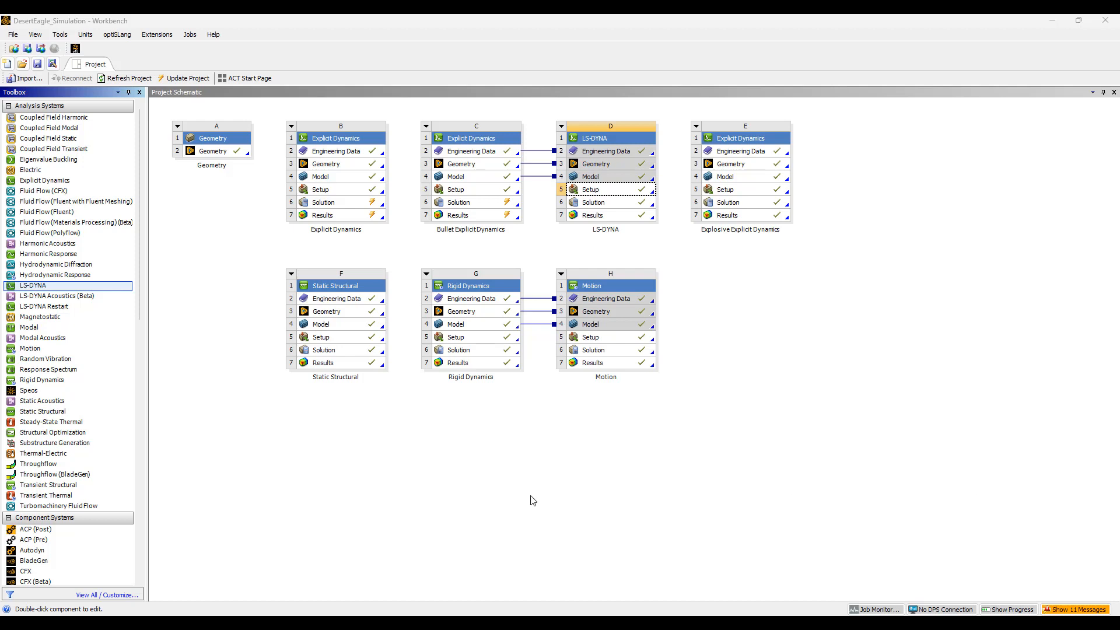
pyautogui.moveTo(41, 184); pyautogui.dragTo(505, 165)
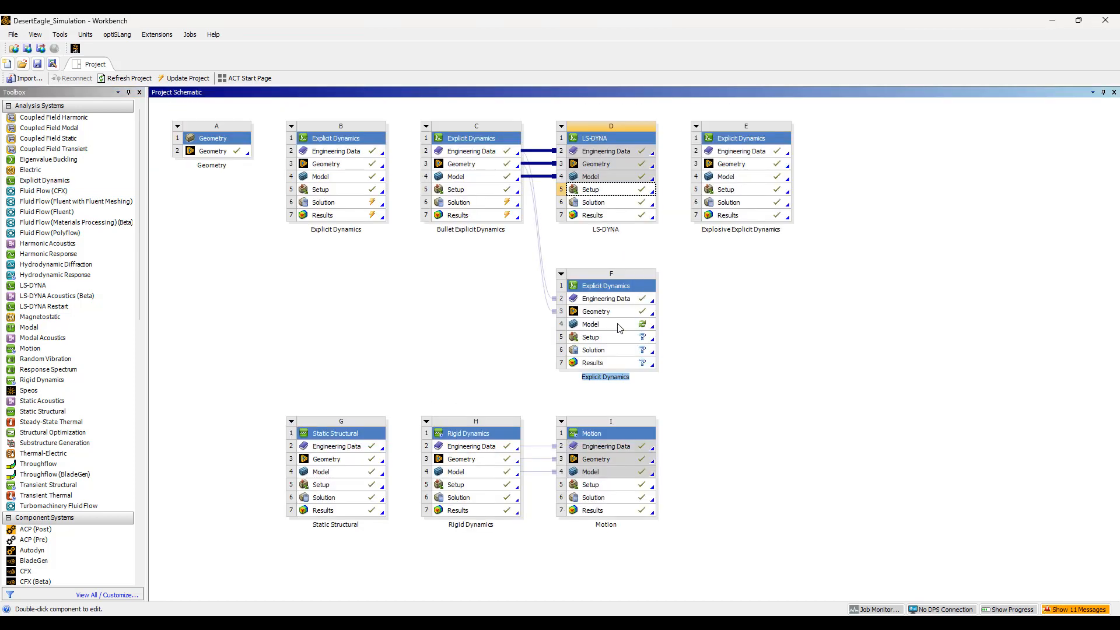
pyautogui.click(563, 271)
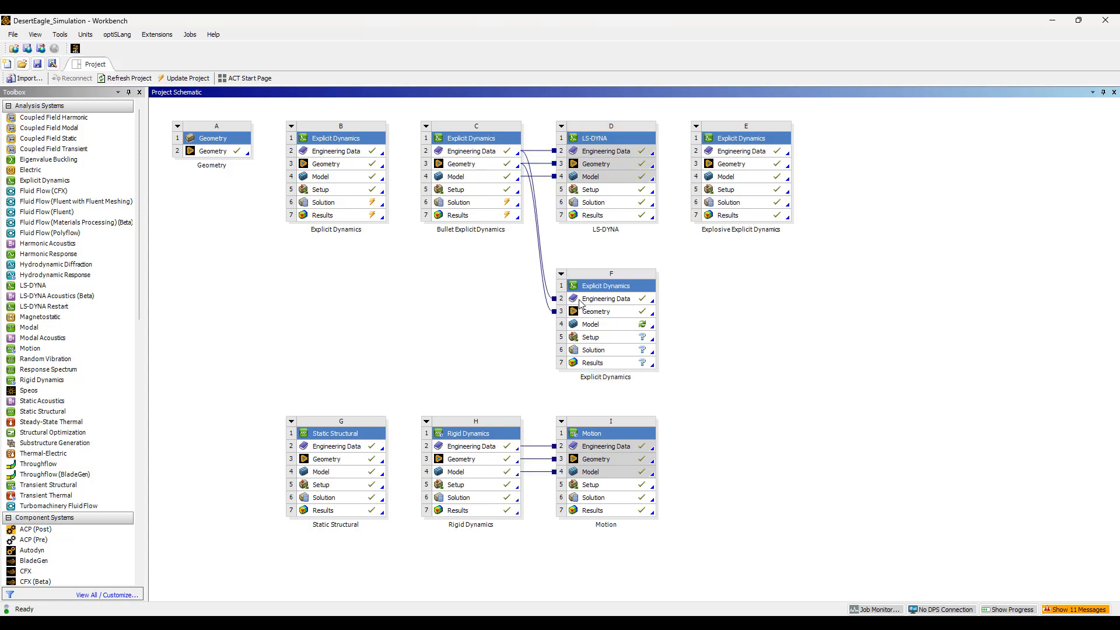
pyautogui.click(561, 273)
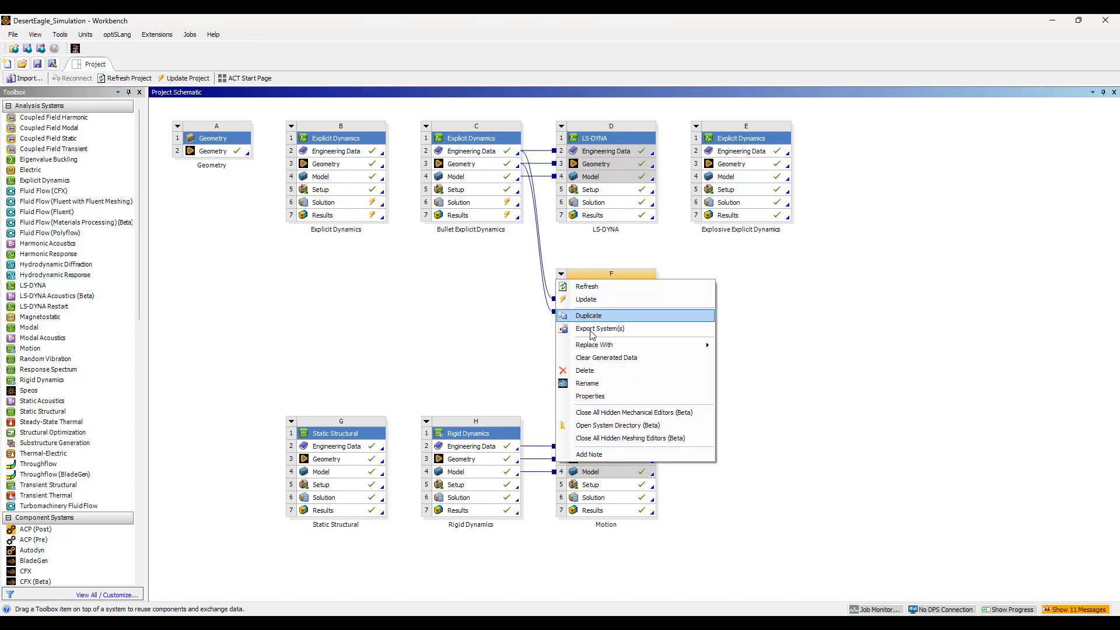
pyautogui.click(592, 358)
pyautogui.click(577, 338)
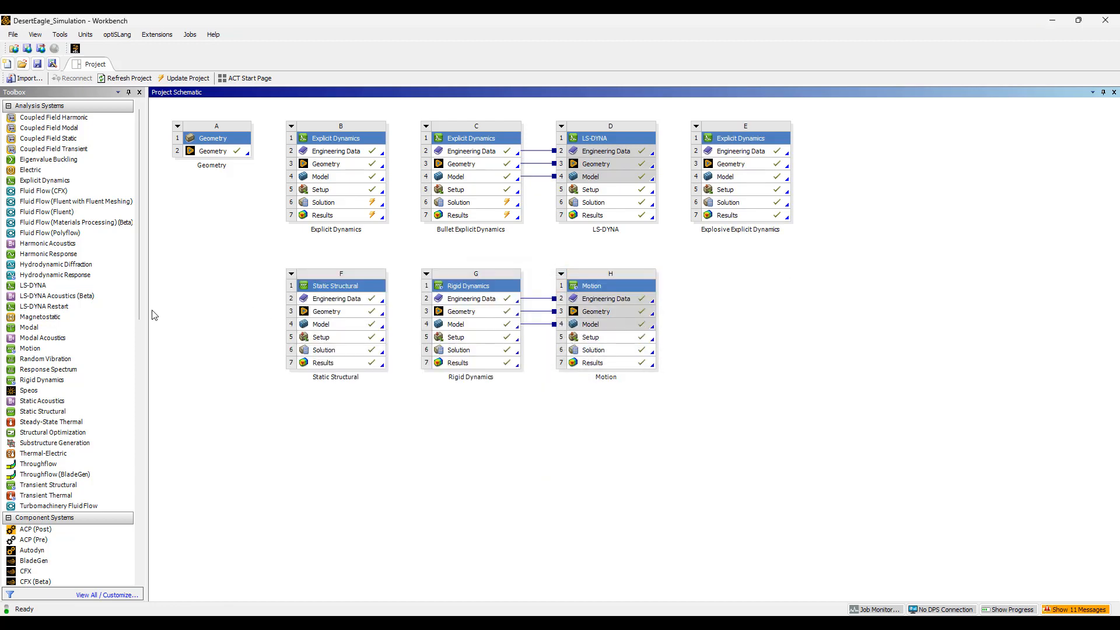
# Add an LS-DYNA system sharing the Bullet Explicit Dynamics system's engineering data and geometry, and open its model in Mechanical.
pyautogui.moveTo(32, 285); pyautogui.dragTo(607, 249)
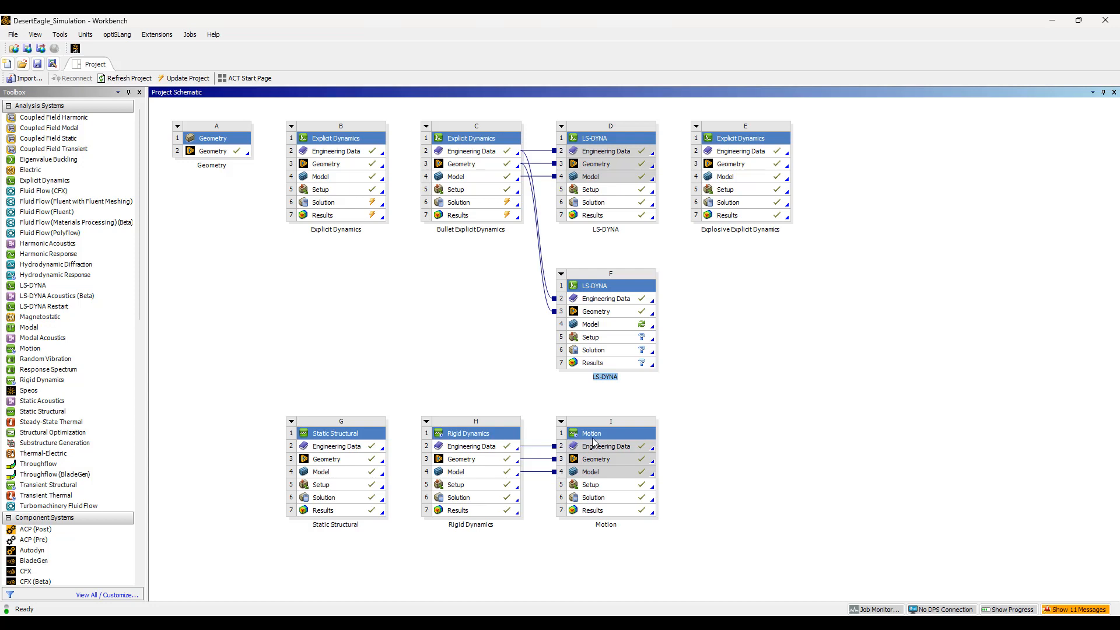
pyautogui.doubleClick(604, 325)
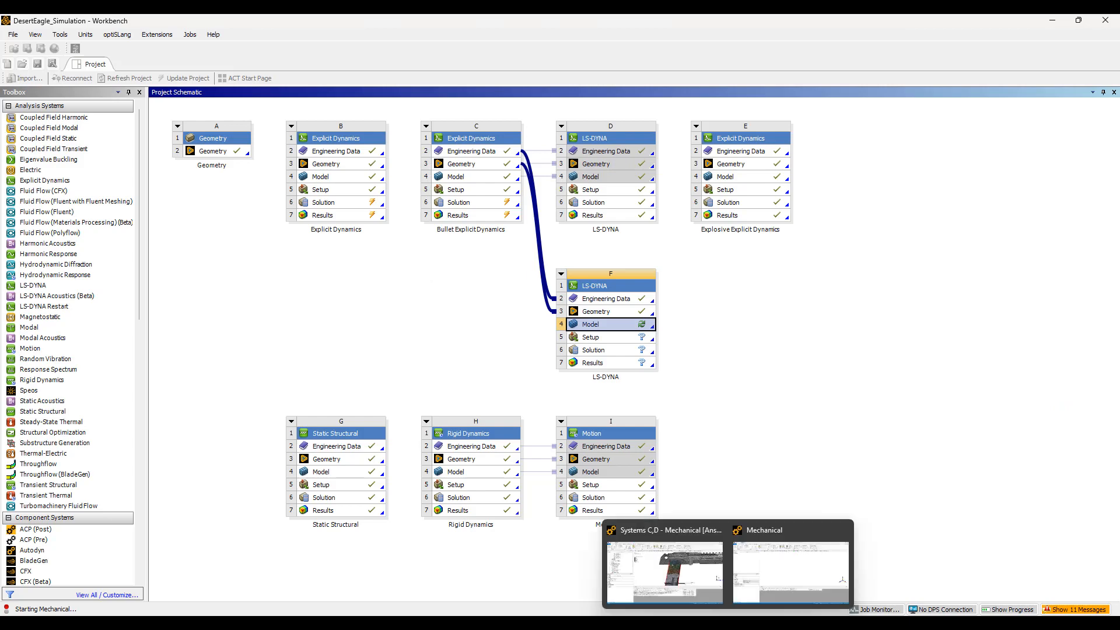
pyautogui.click(791, 583)
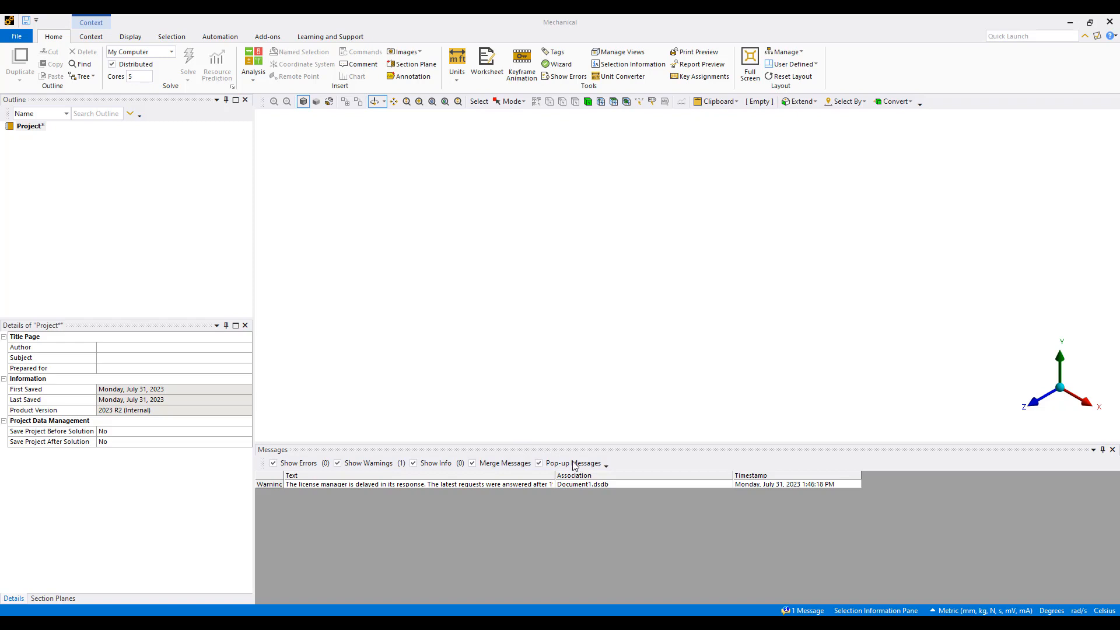
pyautogui.moveTo(753, 622)
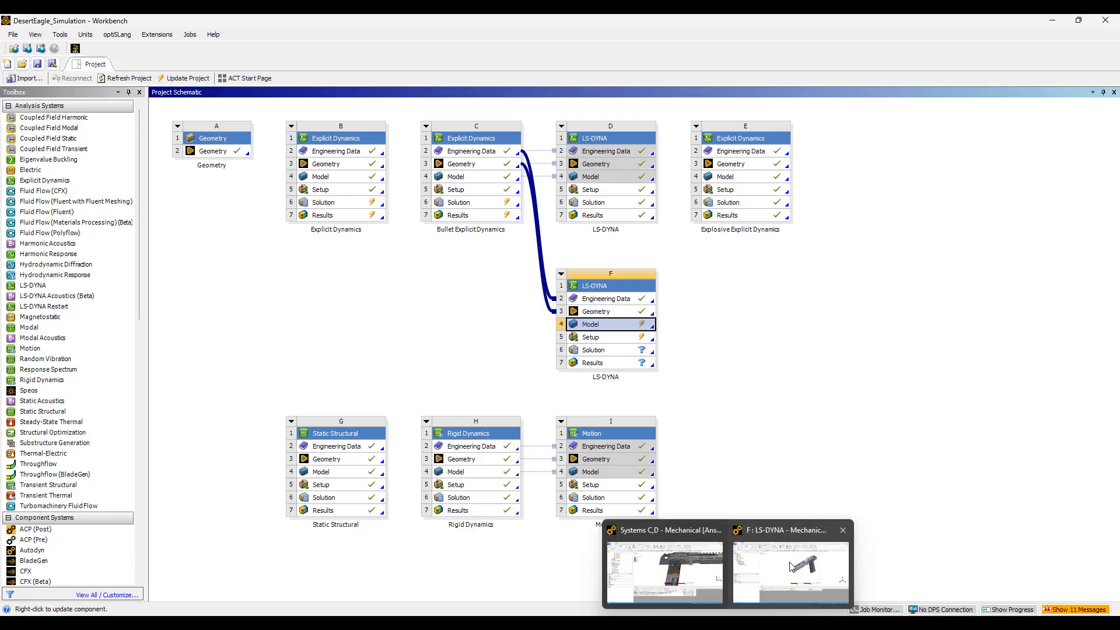
pyautogui.click(791, 567)
# Open the material assignment choices for the Barrel-1 solid body.
pyautogui.moveTo(630, 378); pyautogui.dragTo(992, 327, button='middle')
pyautogui.scroll(5, 817, 180)
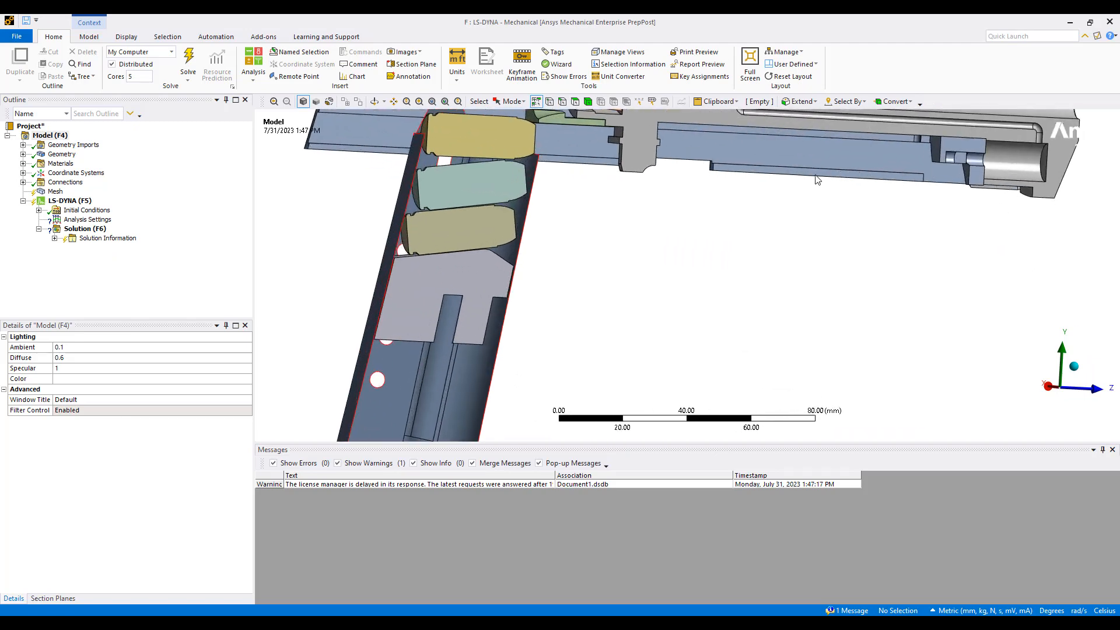
pyautogui.keyDown('ctrl'); pyautogui.moveTo(718, 166); pyautogui.dragTo(794, 338, button='middle'); pyautogui.keyUp('ctrl')
pyautogui.moveTo(667, 340); pyautogui.dragTo(646, 357, button='middle')
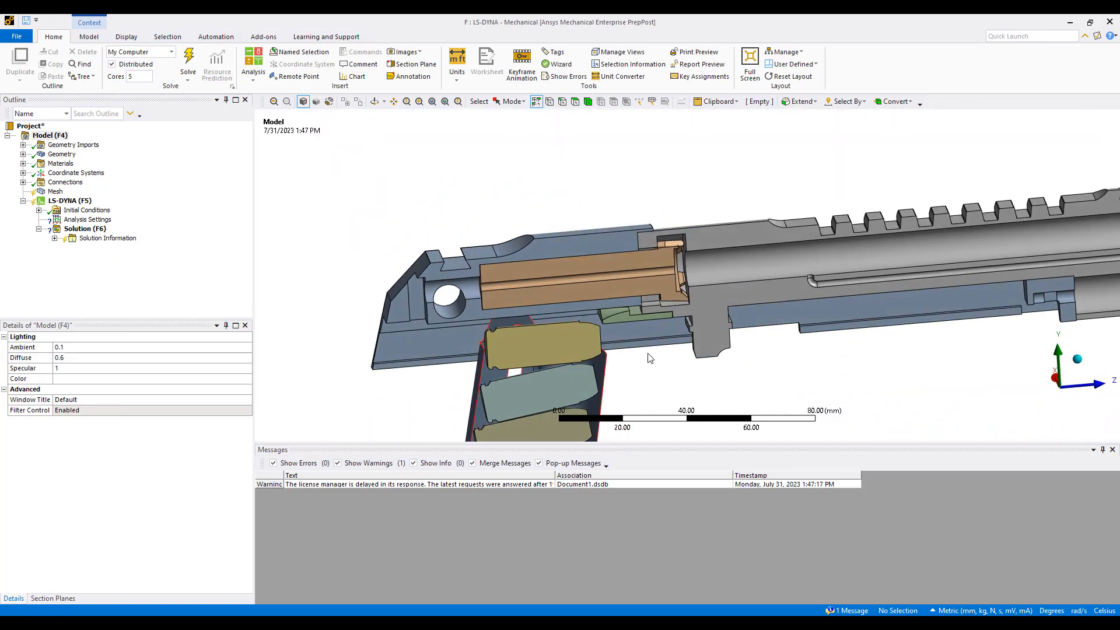
pyautogui.click(23, 154)
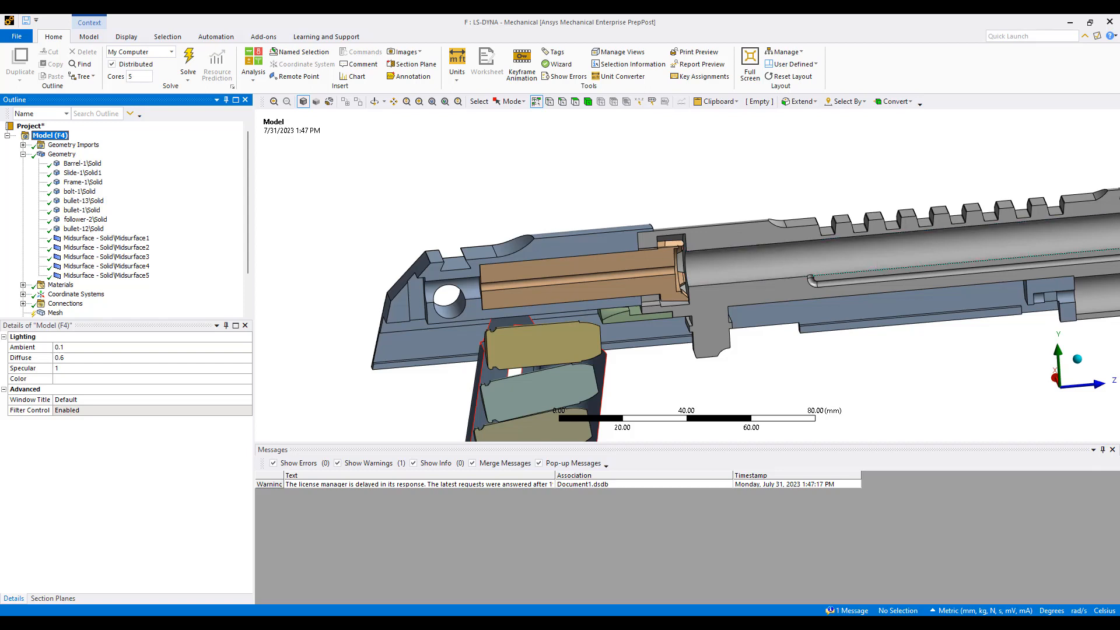
pyautogui.click(141, 165)
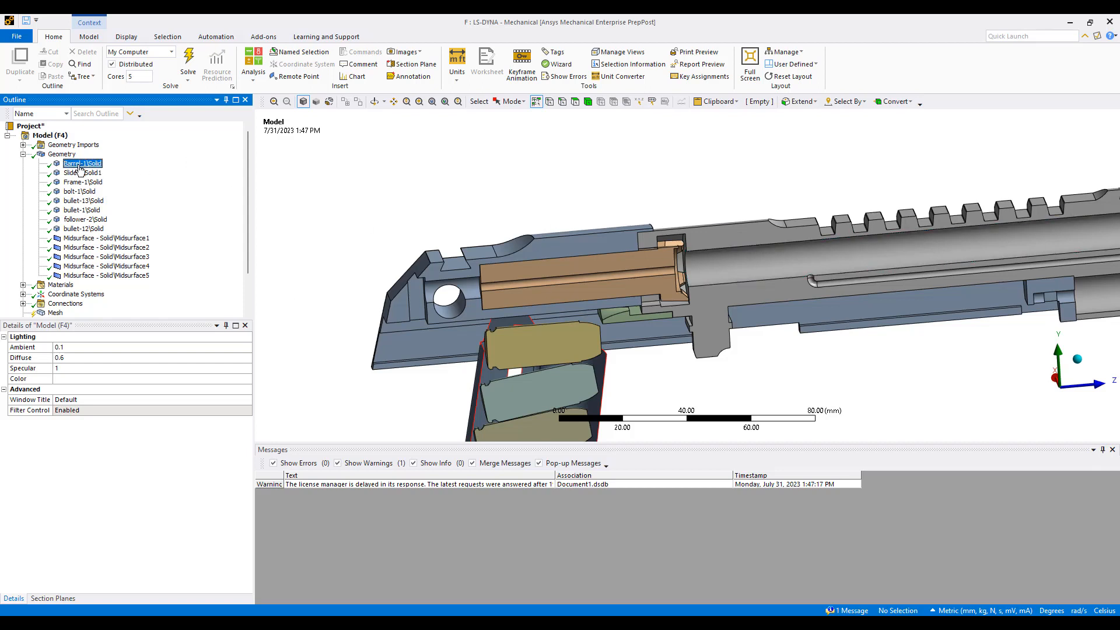
pyautogui.click(221, 421)
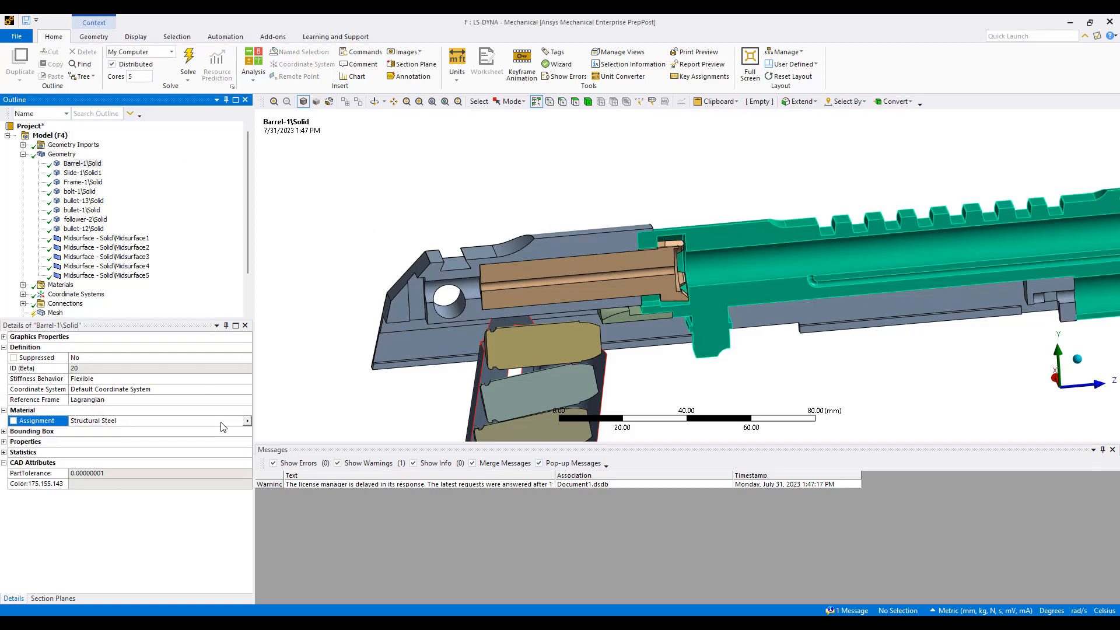
pyautogui.click(247, 421)
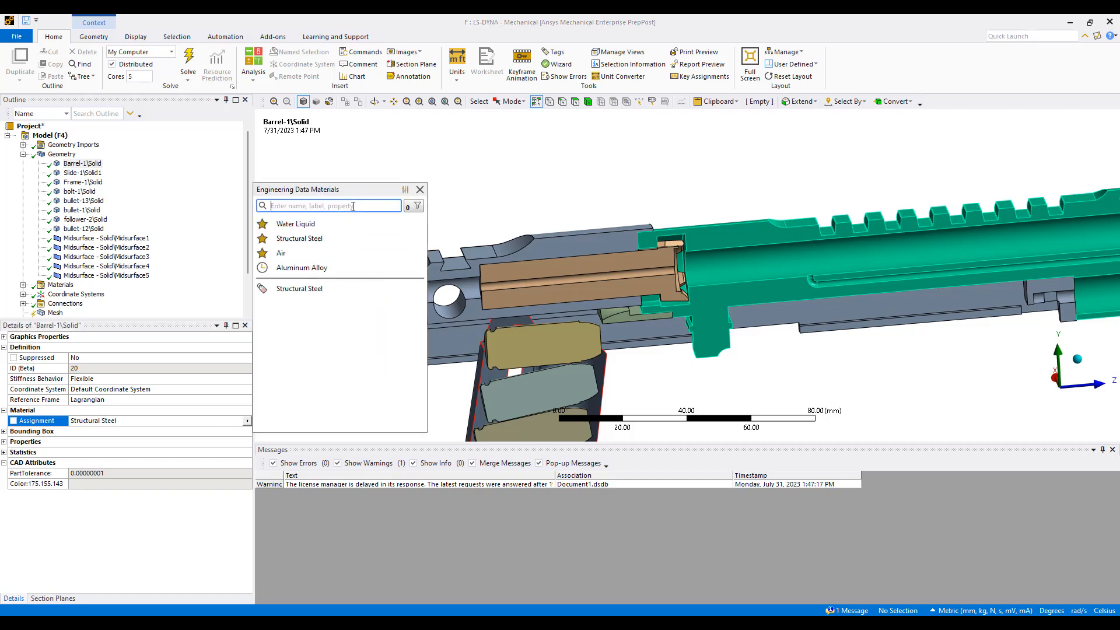
# Search the barrel's assignable materials for "steel" and browse the carbon and low alloy steels.
pyautogui.write('stee')
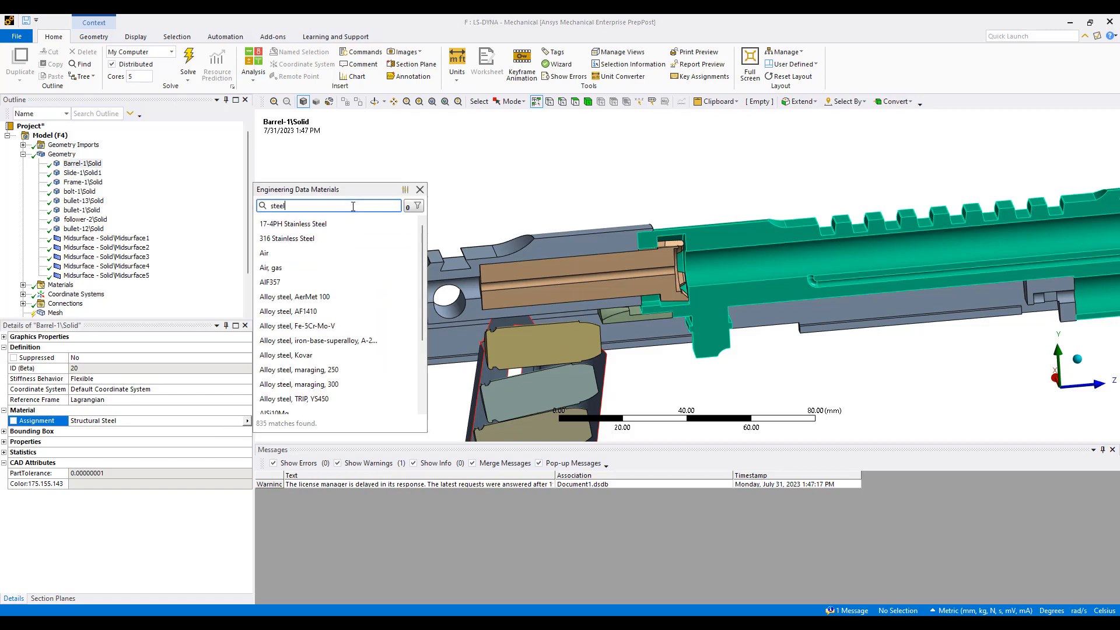
pyautogui.write('l')
pyautogui.scroll(-4, 358, 309)
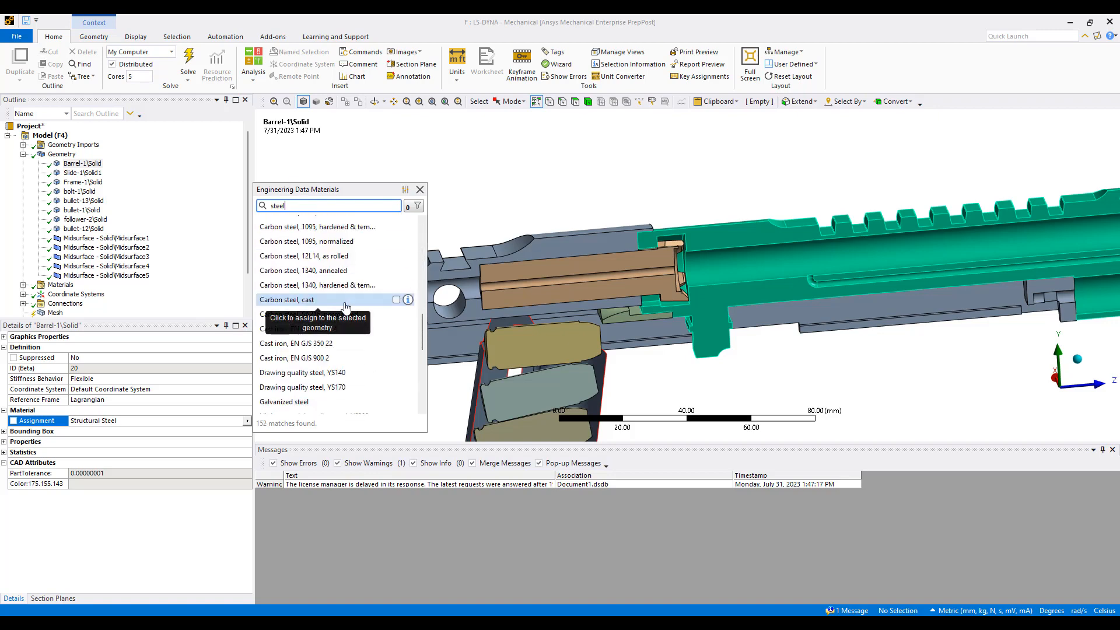
pyautogui.scroll(-4, 350, 314)
pyautogui.scroll(-4, 355, 330)
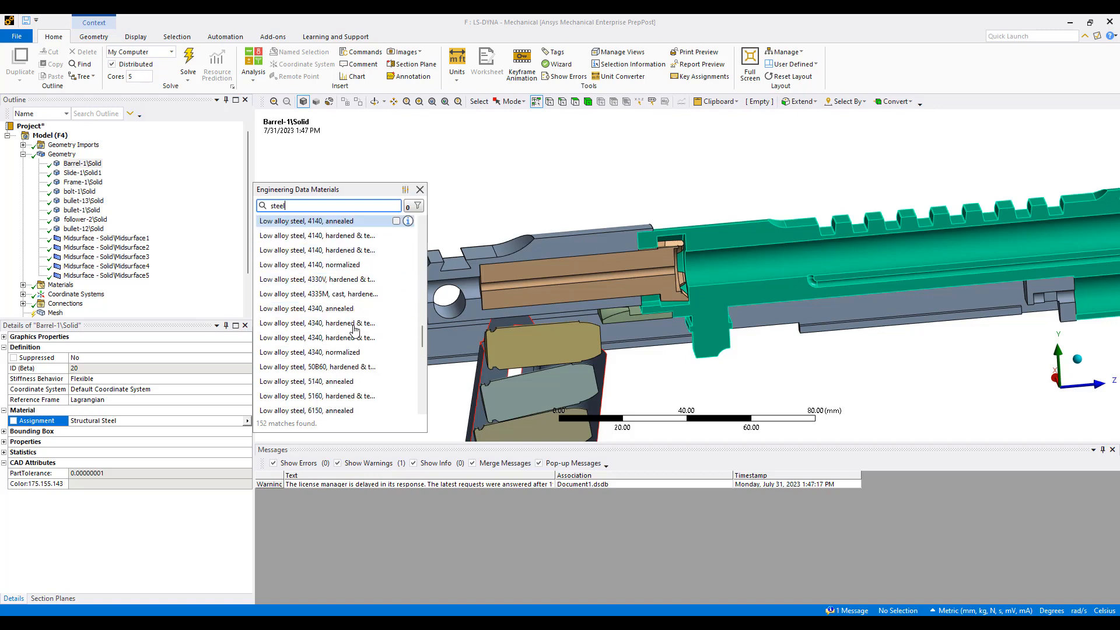
pyautogui.scroll(4, 354, 327)
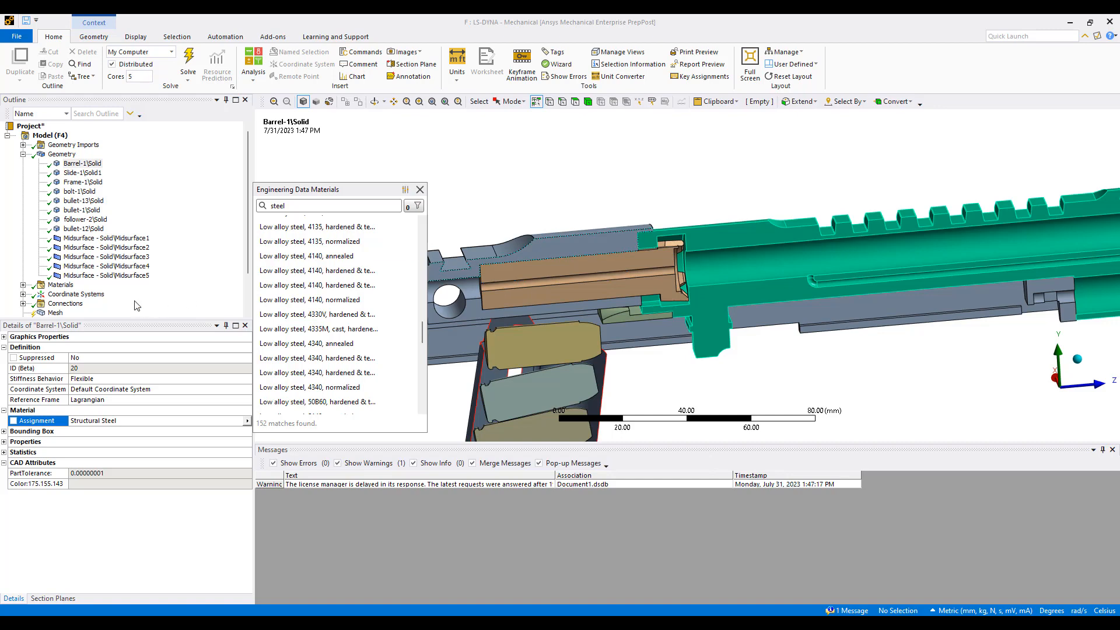
# Show the model's Materials data in place of the barrel's material chooser and search the library for "hardened steel".
pyautogui.click(61, 285)
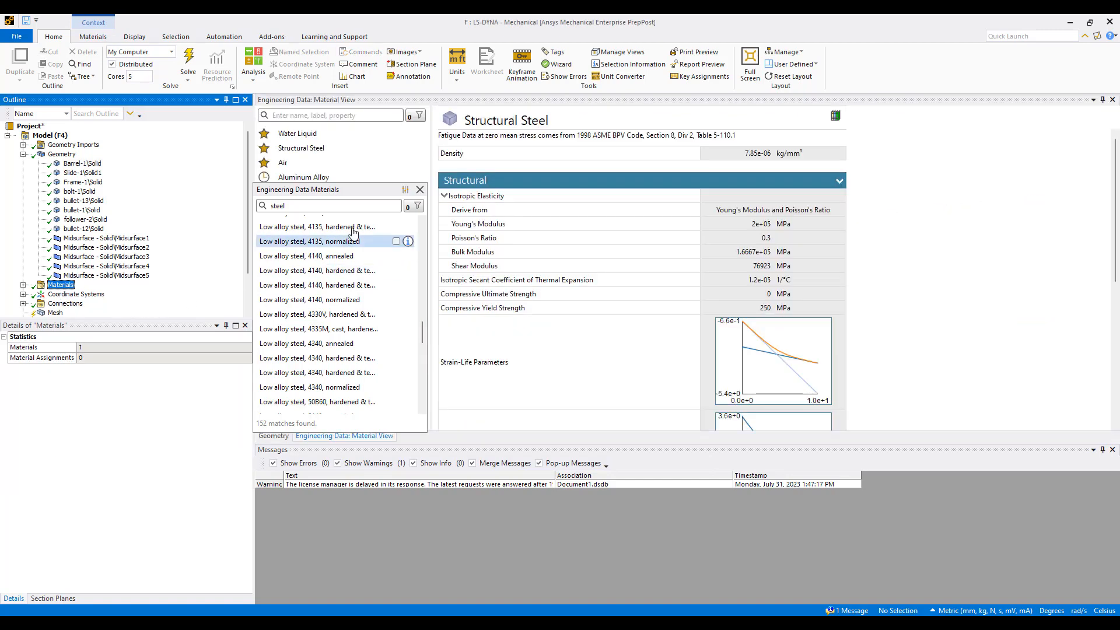
pyautogui.click(420, 191)
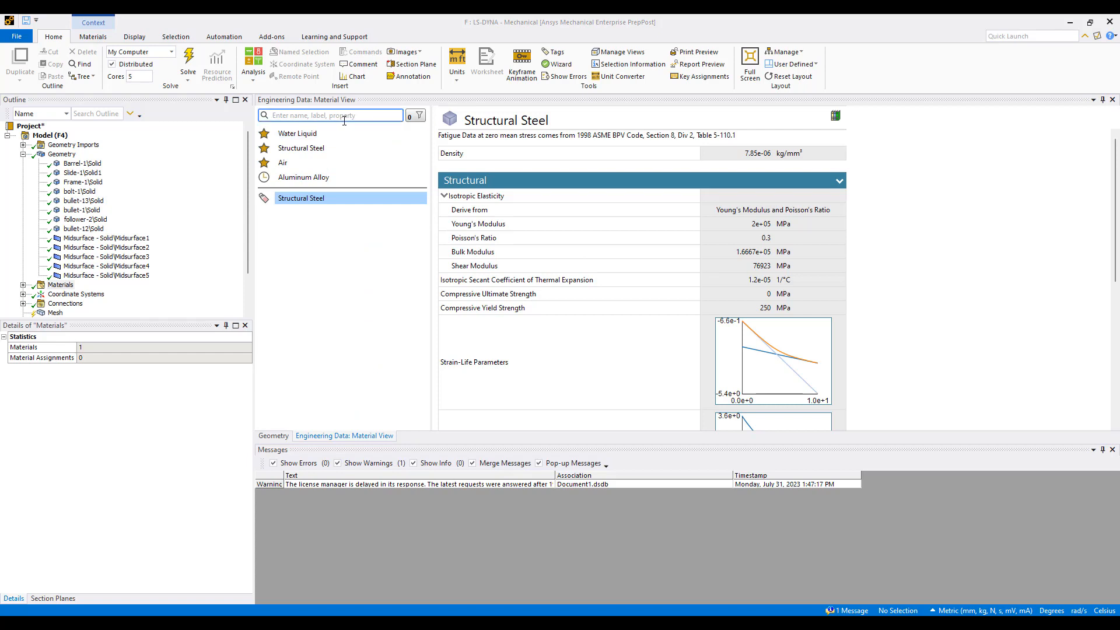
pyautogui.write('hardened')
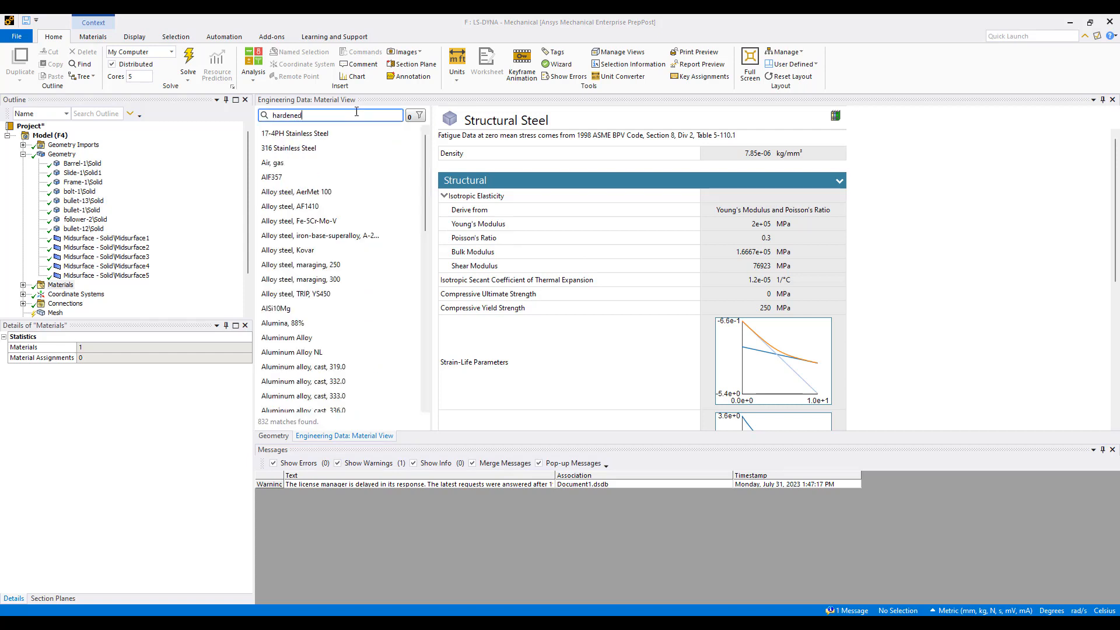
pyautogui.scroll(-6, 333, 224)
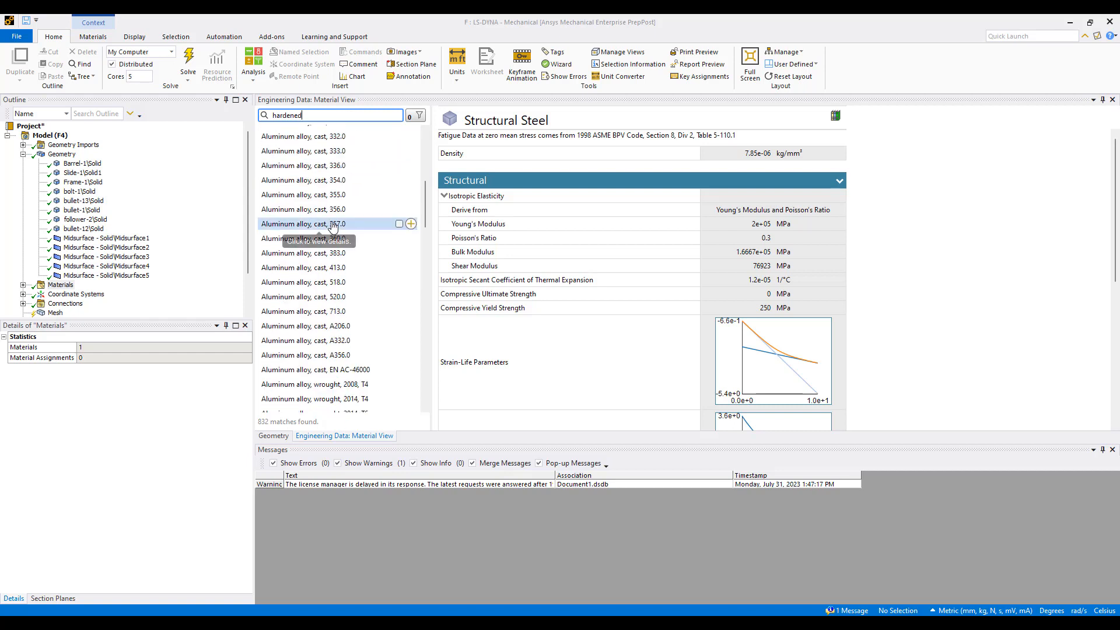
pyautogui.scroll(2, 333, 227)
pyautogui.write('steel')
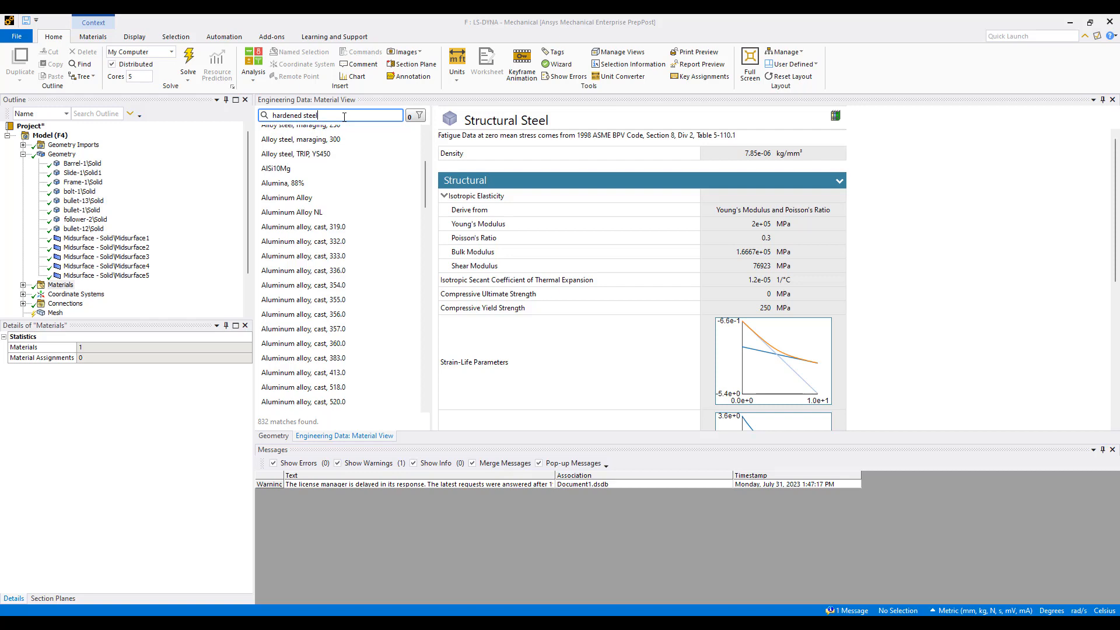
pyautogui.scroll(3, 388, 157)
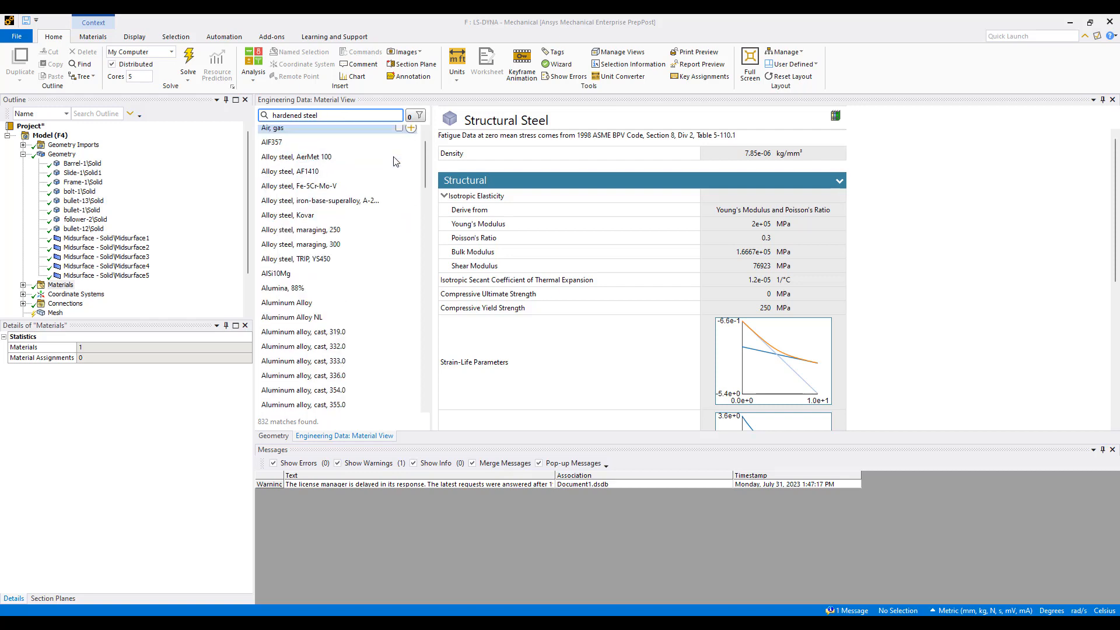
pyautogui.scroll(-12, 393, 161)
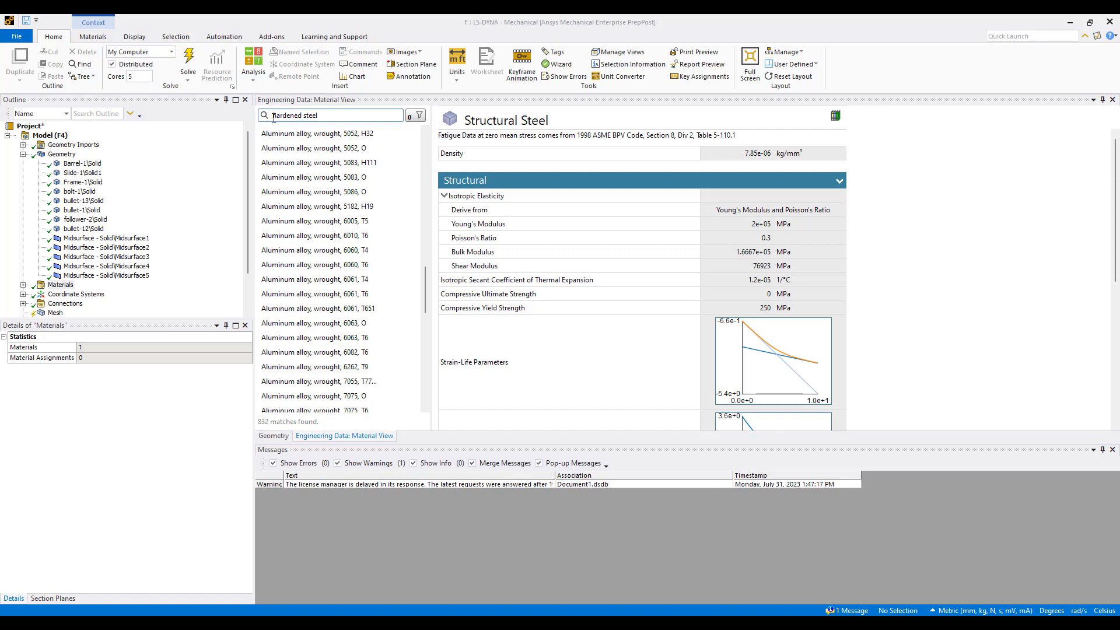
pyautogui.scroll(-4, 425, 288)
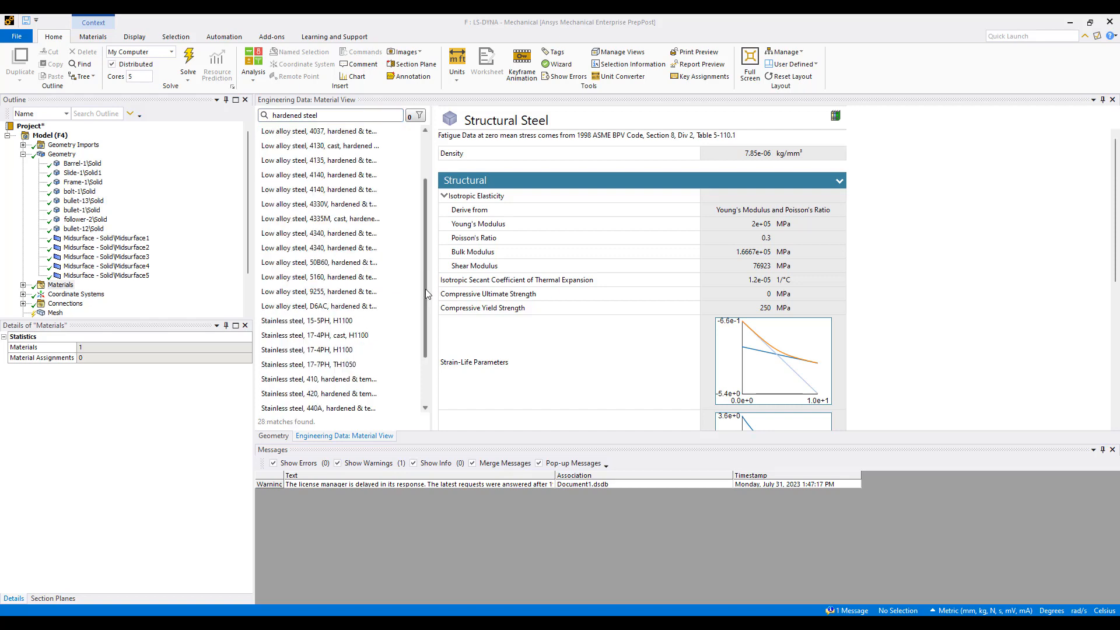
pyautogui.scroll(1, 422, 299)
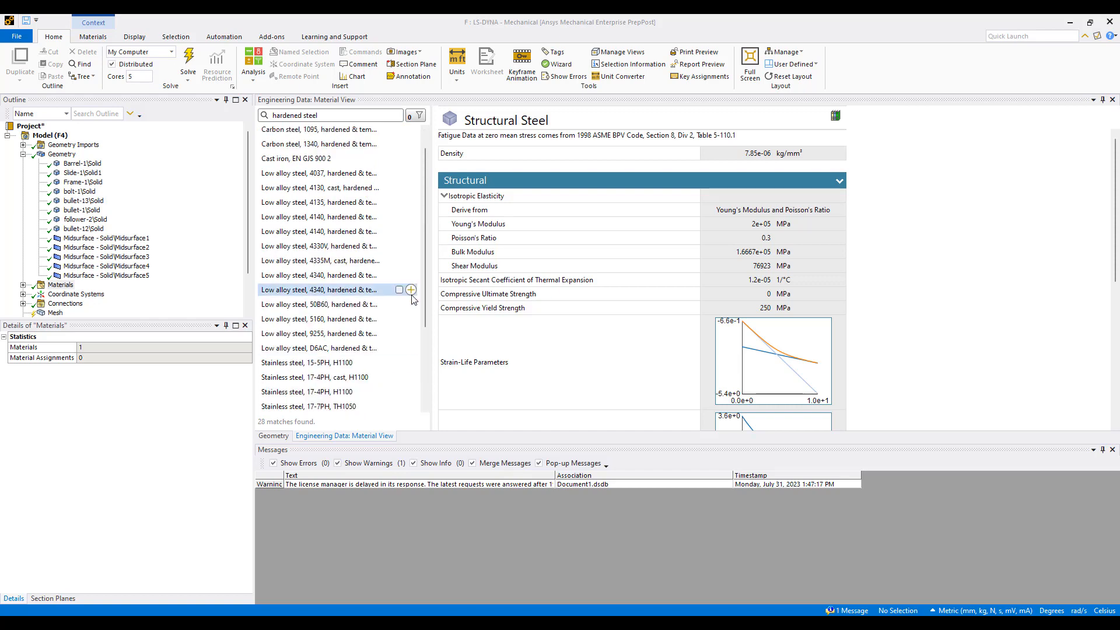
# Open the details of the hardened low alloy steel 4140 and examine its structural, thermal and electric properties.
pyautogui.click(411, 217)
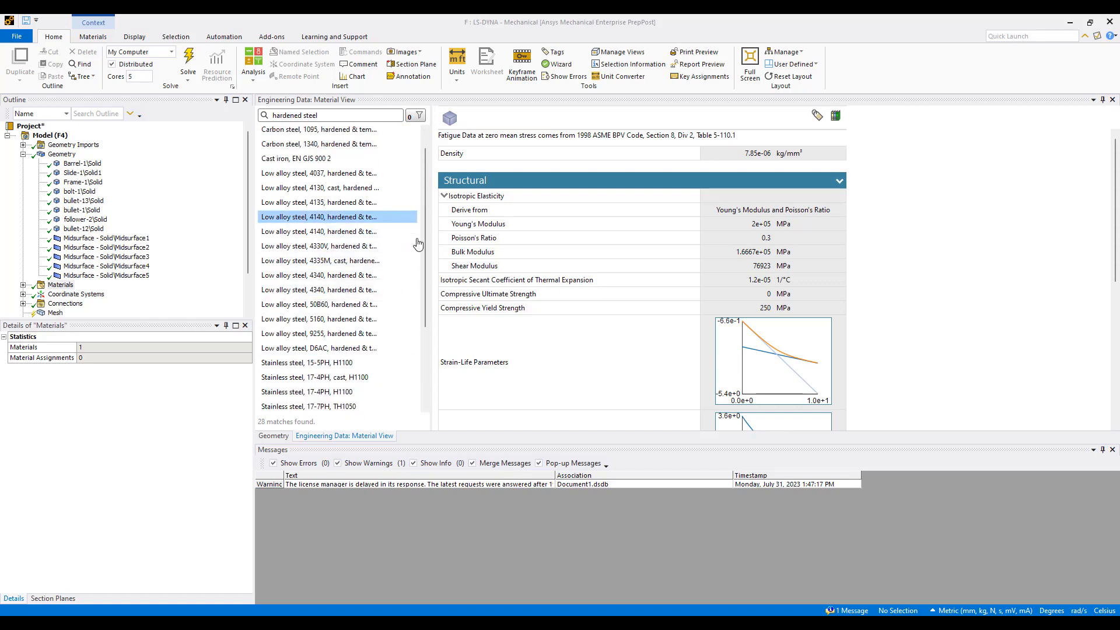
pyautogui.moveTo(419, 249)
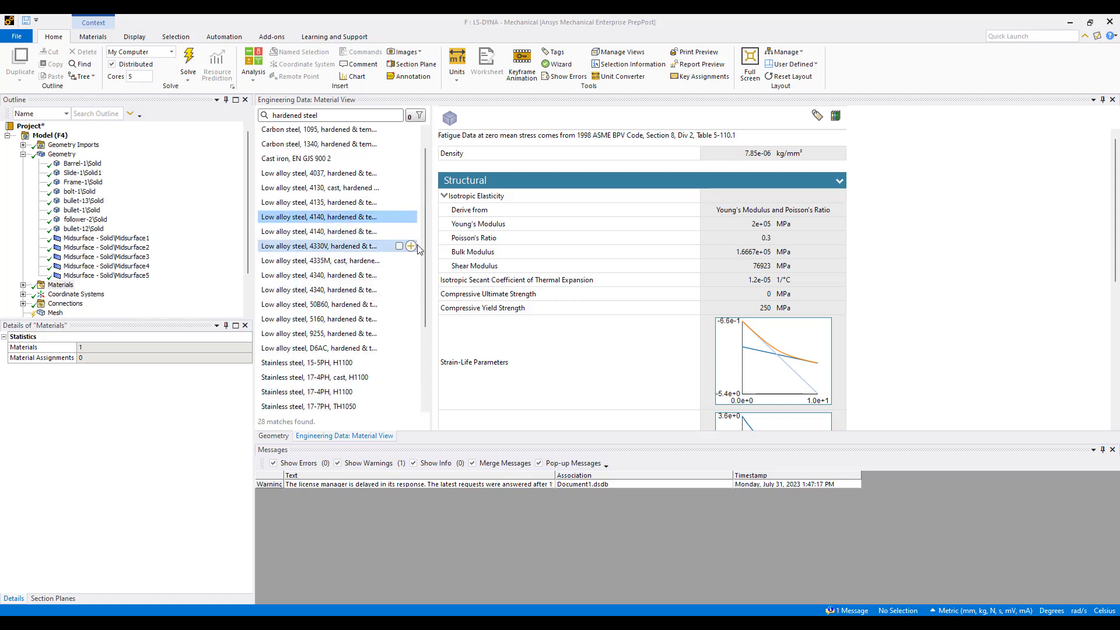
pyautogui.click(344, 219)
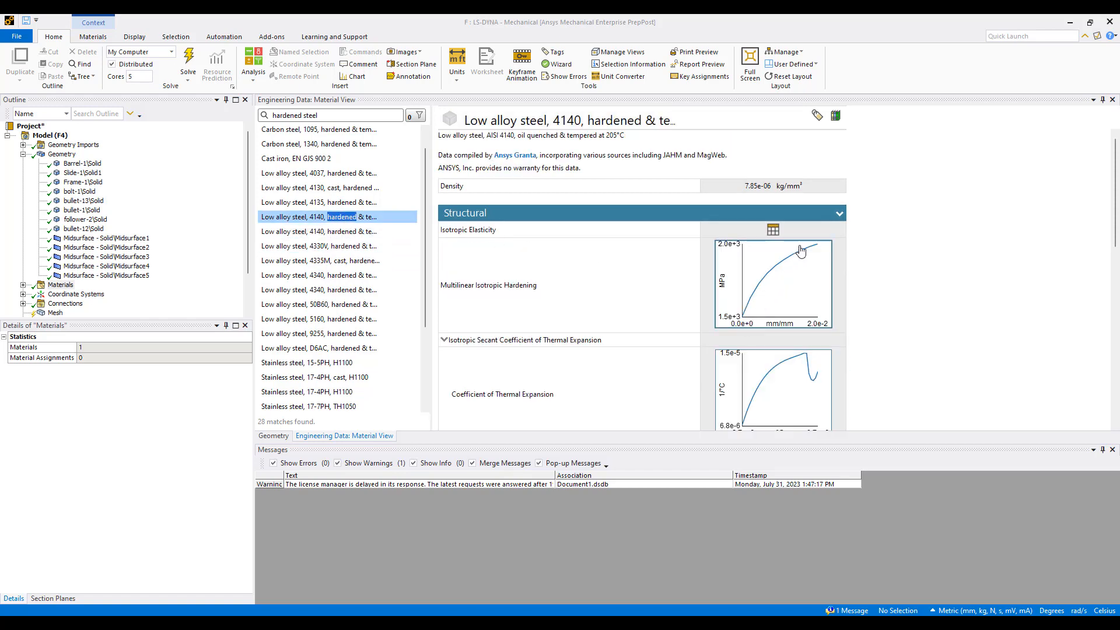
pyautogui.scroll(-2, 770, 369)
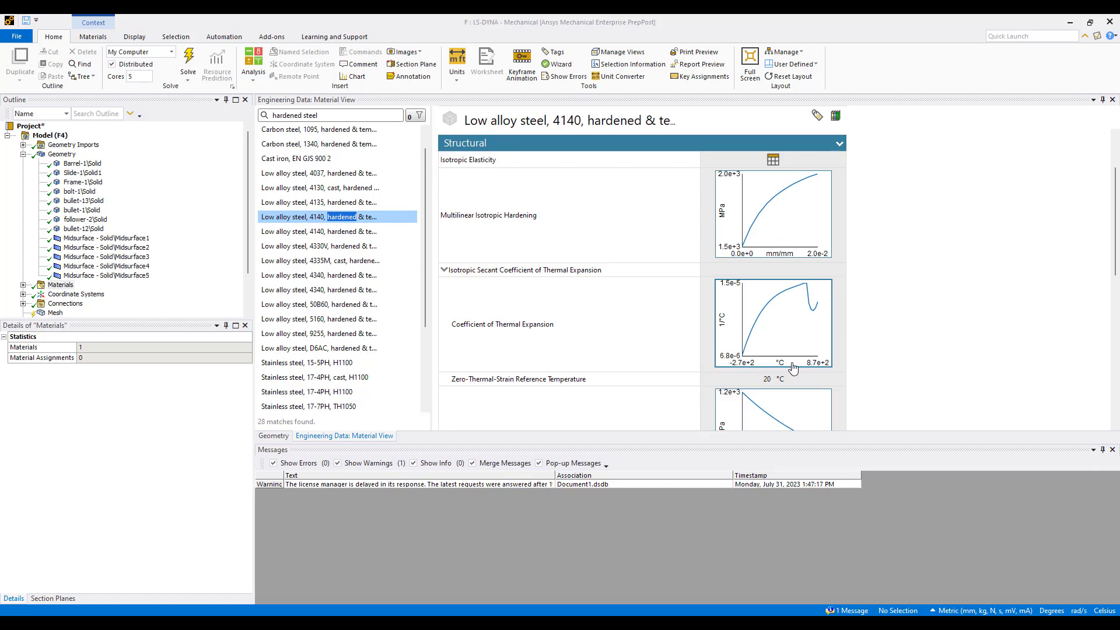
pyautogui.scroll(-2, 831, 275)
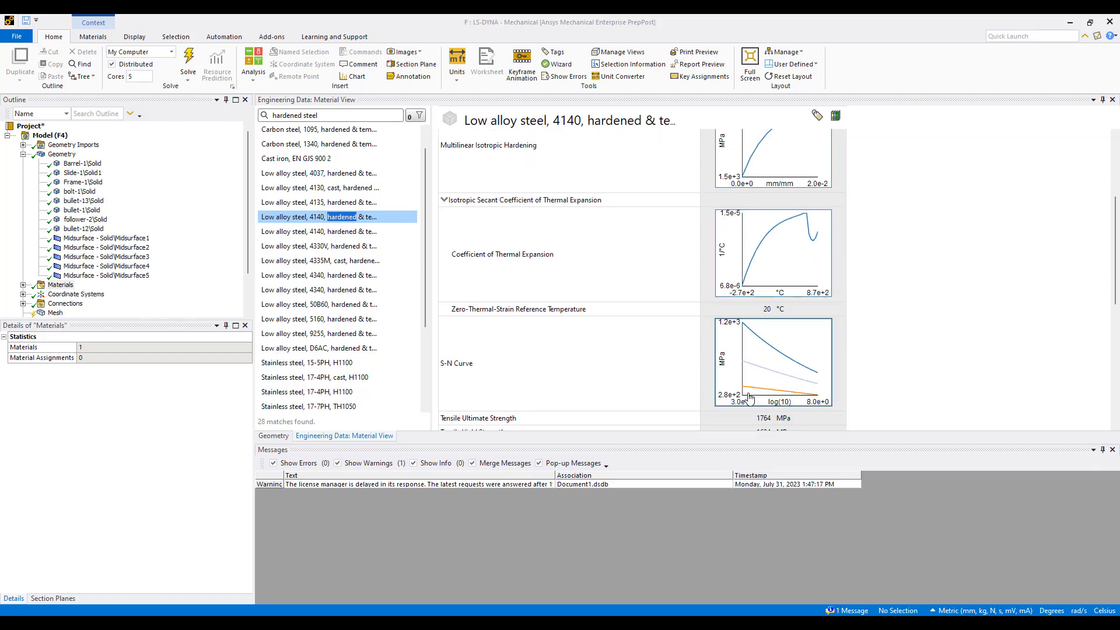
pyautogui.scroll(-6, 766, 381)
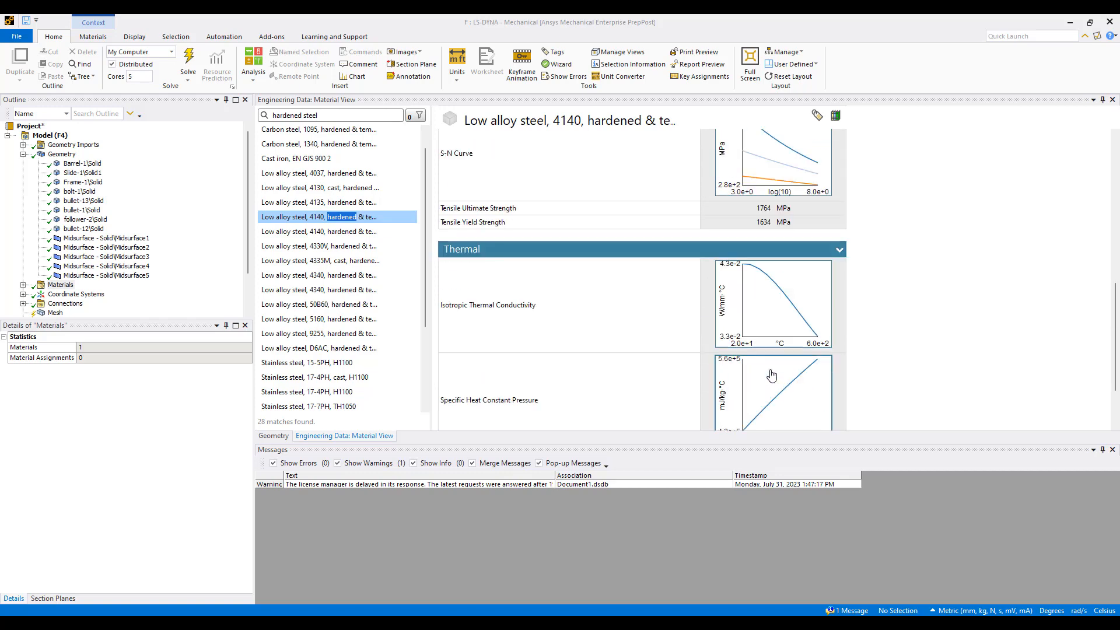
pyautogui.scroll(-2, 770, 371)
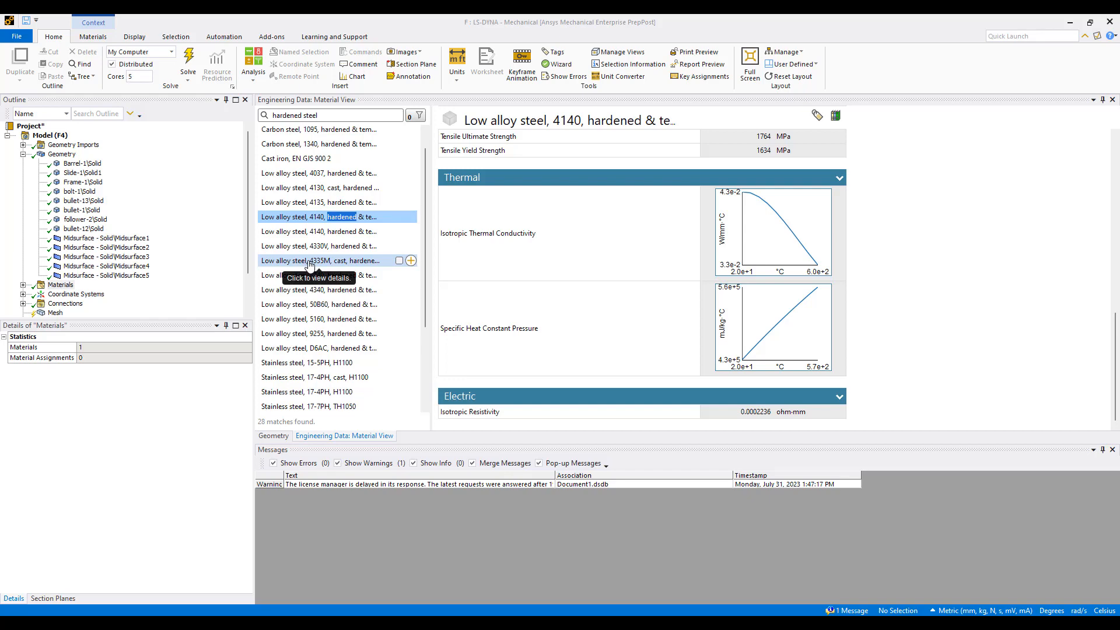
# Inspect the Midsurface1 and Midsurface2 shell bodies at the pistol's magazine.
pyautogui.click(108, 241)
pyautogui.scroll(-2, 450, 350)
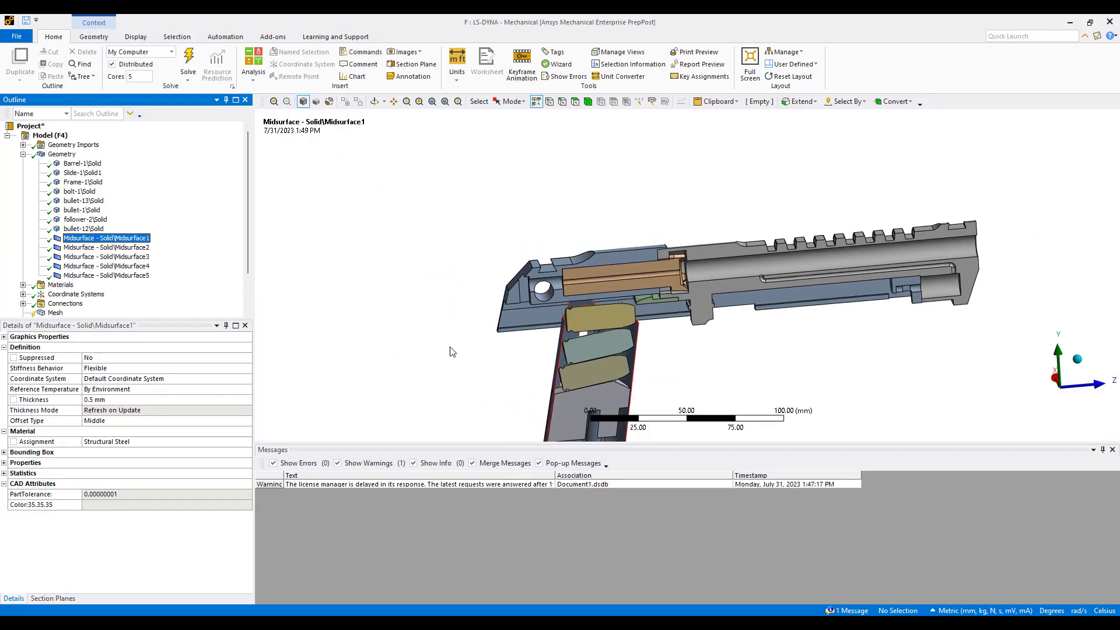
pyautogui.scroll(5, 449, 350)
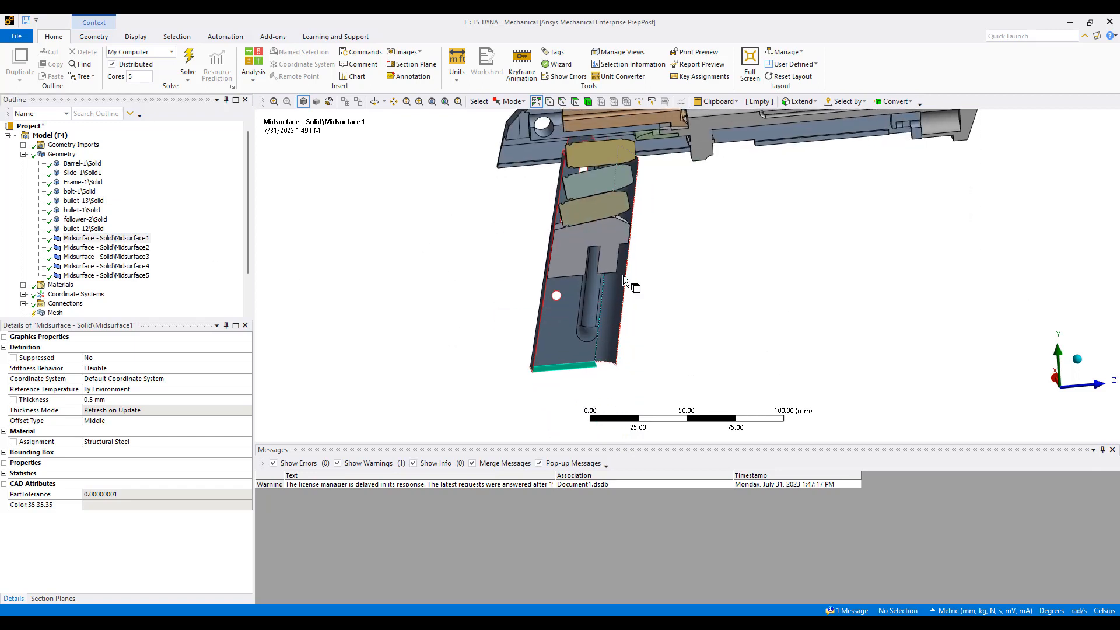
pyautogui.moveTo(622, 275); pyautogui.dragTo(571, 272, button='middle')
pyautogui.click(115, 247)
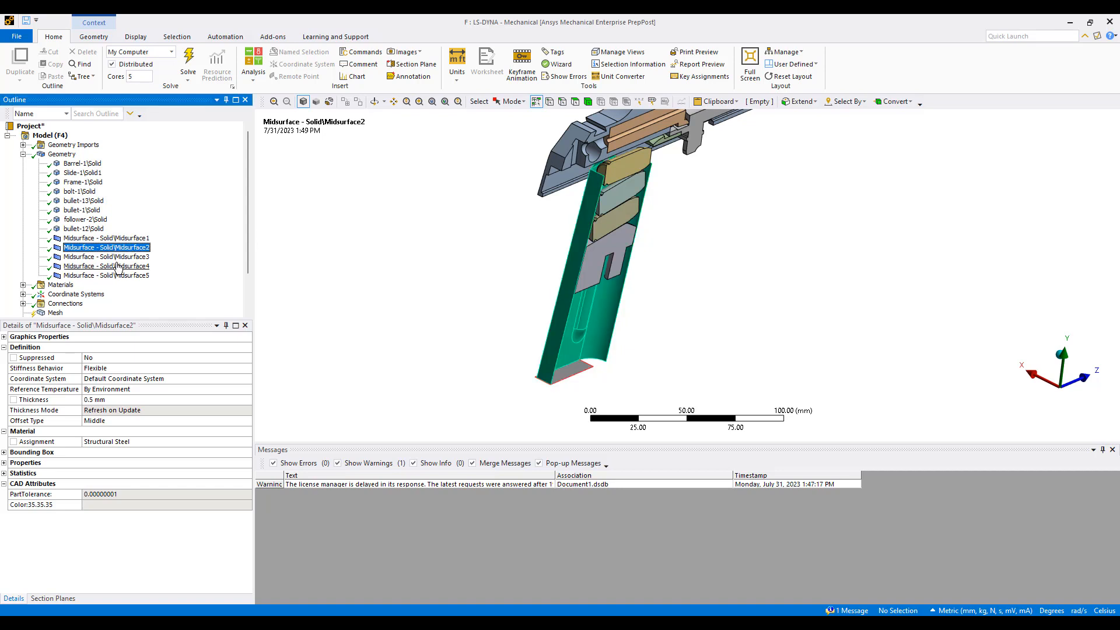
# Suppress the Midsurface4 and Midsurface5 bodies at the base of the magazine.
pyautogui.click(117, 266)
pyautogui.keyDown('ctrl'); pyautogui.click(119, 276); pyautogui.keyUp('ctrl')
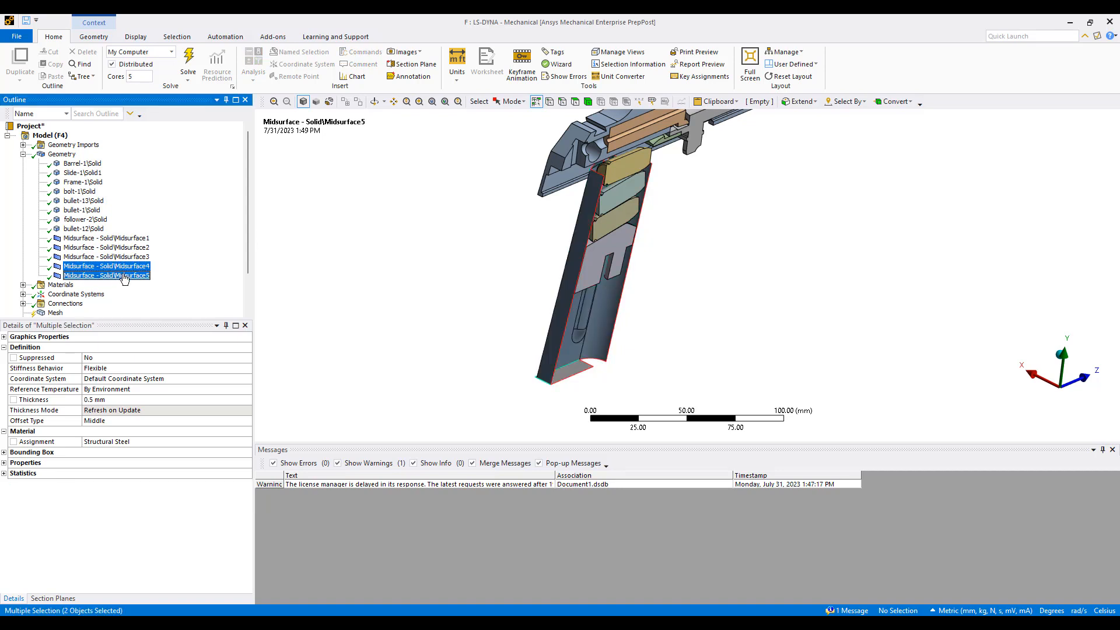
pyautogui.moveTo(480, 328); pyautogui.dragTo(638, 416, button='right')
pyautogui.moveTo(563, 373); pyautogui.dragTo(688, 361, button='middle')
pyautogui.keyDown('ctrl'); pyautogui.moveTo(729, 283); pyautogui.dragTo(399, 292, button='middle'); pyautogui.keyUp('ctrl')
pyautogui.rightClick(115, 278)
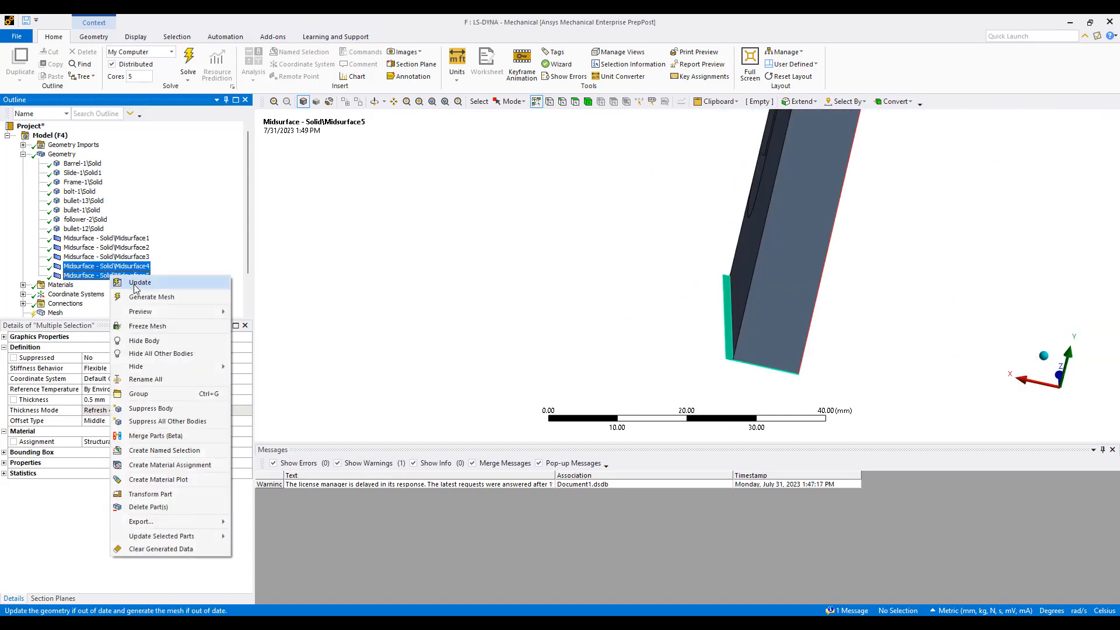
pyautogui.click(183, 410)
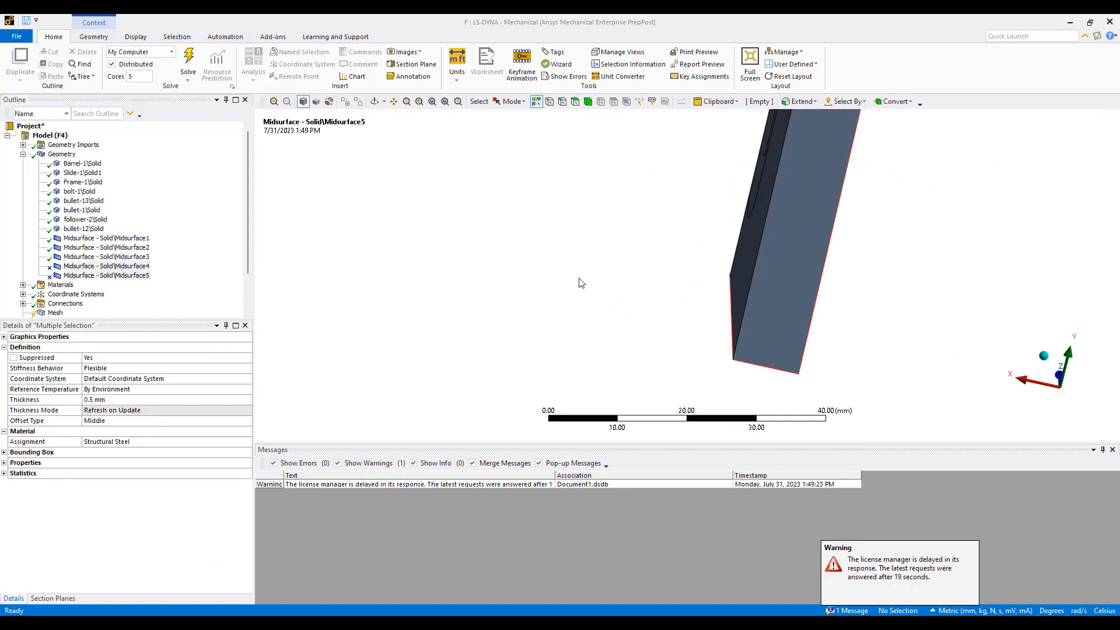
pyautogui.scroll(-2, 581, 277)
pyautogui.moveTo(581, 277); pyautogui.dragTo(622, 335, button='middle')
pyautogui.scroll(-4, 662, 360)
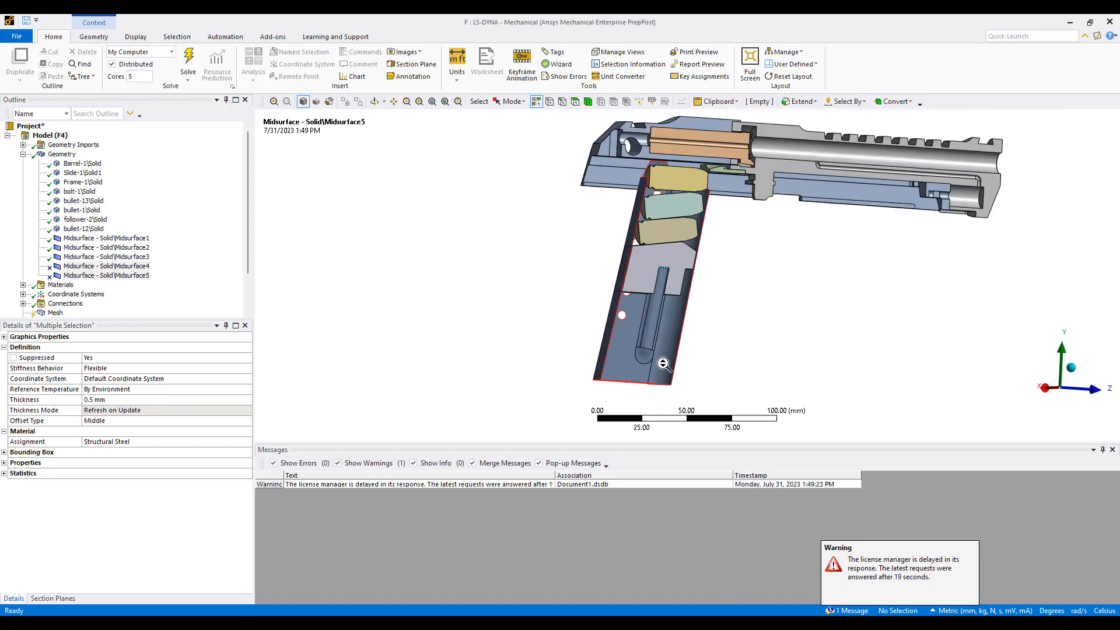
pyautogui.moveTo(552, 302); pyautogui.dragTo(610, 305, button='middle')
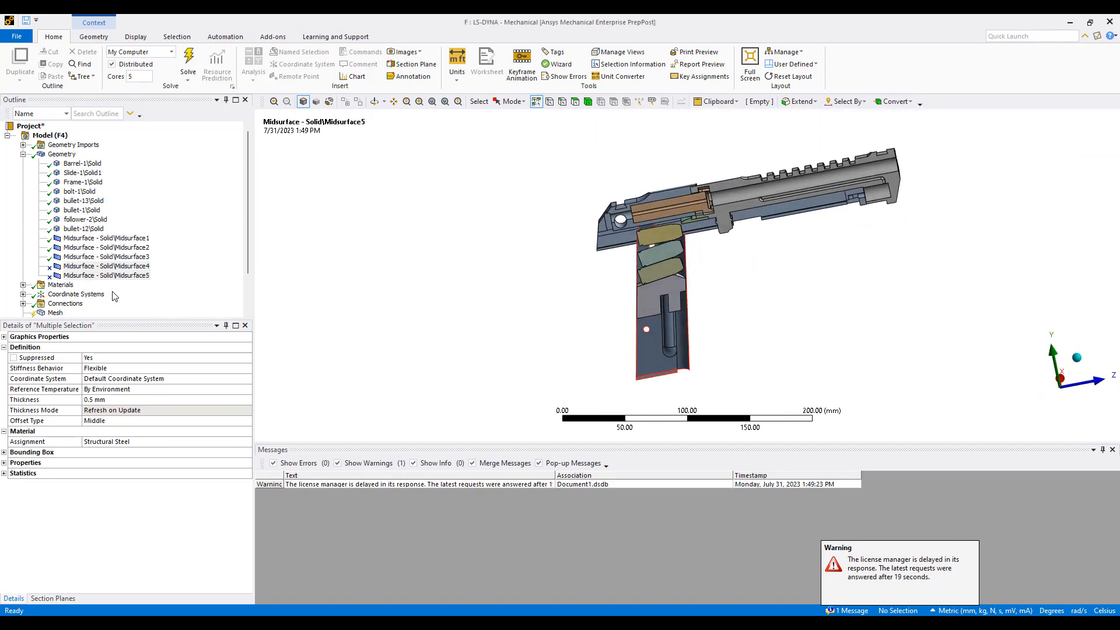
# Expand the model's connections with their contacts and body interactions, and open the details of the Body Interaction.
pyautogui.scroll(-2, 93, 292)
pyautogui.click(23, 257)
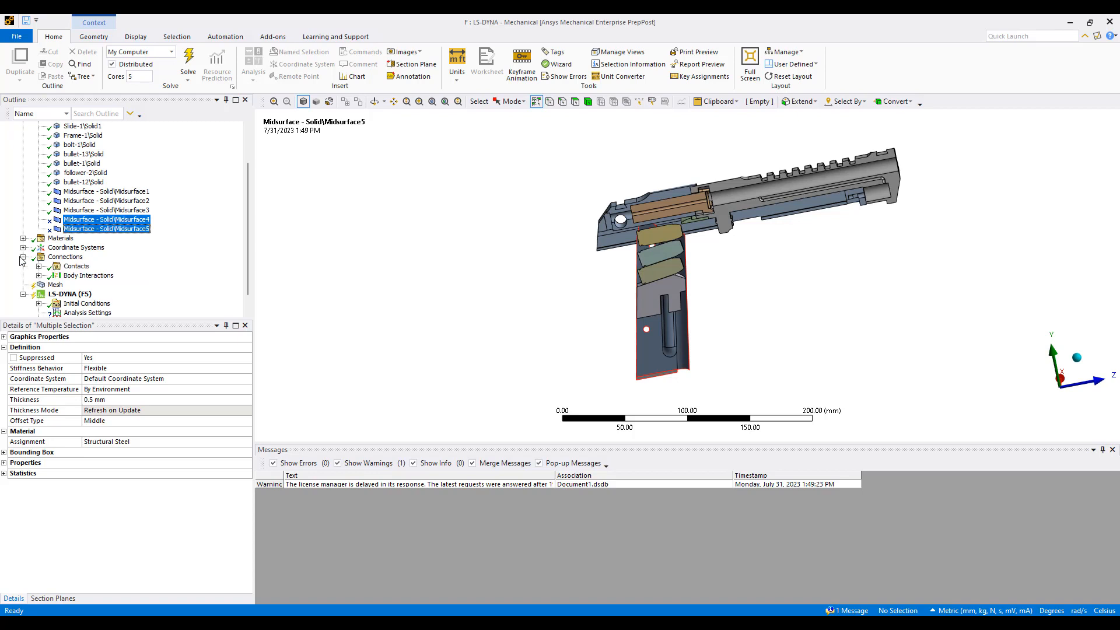
pyautogui.scroll(-2, 34, 270)
pyautogui.moveTo(622, 273); pyautogui.dragTo(635, 307, button='middle')
pyautogui.scroll(5, 633, 300)
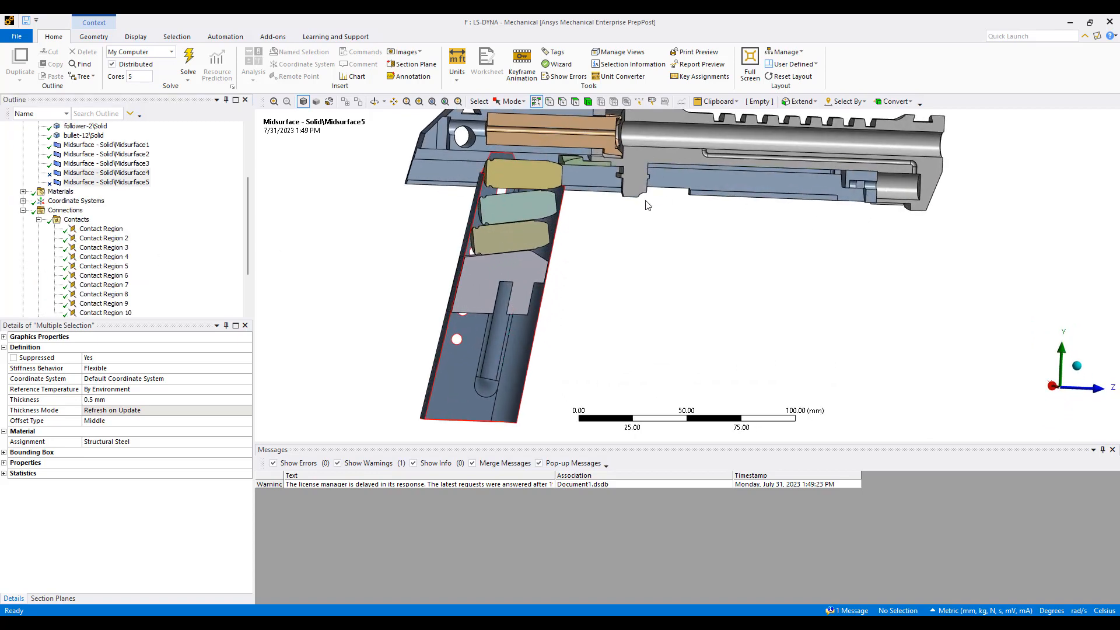
pyautogui.scroll(-3, 116, 269)
pyautogui.click(98, 258)
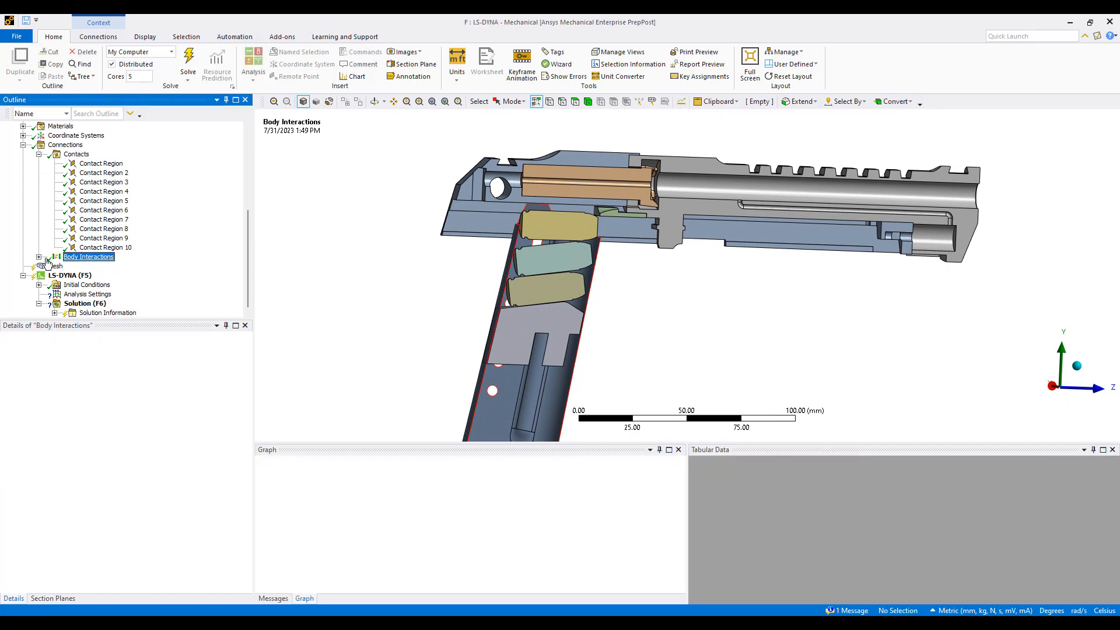
pyautogui.click(38, 257)
pyautogui.click(92, 267)
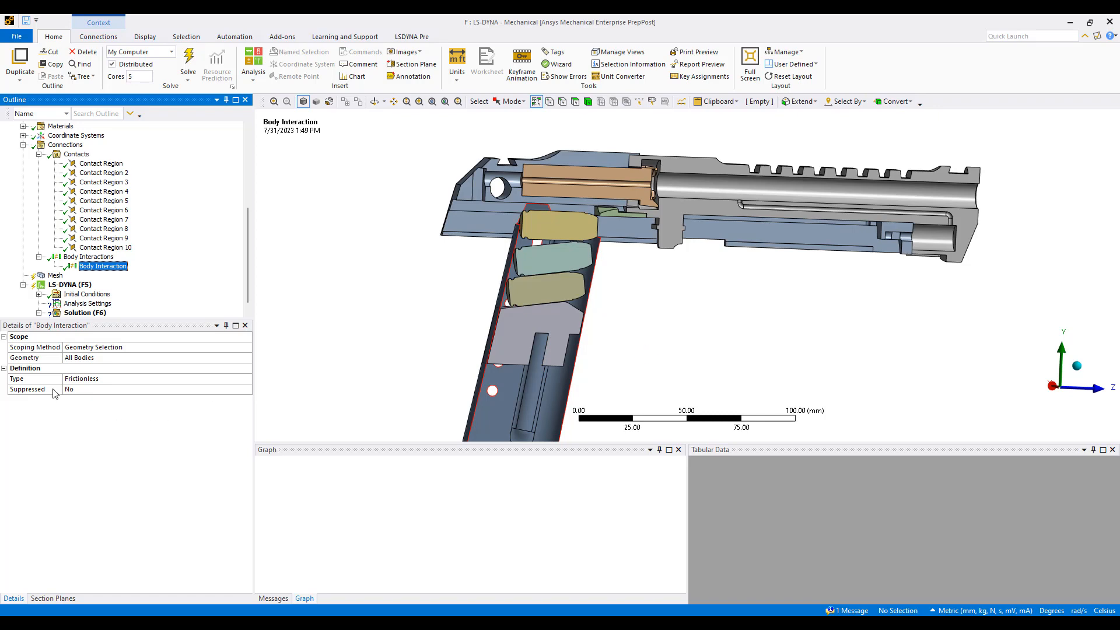
# Examine up close how the bolt, barrel, slide and top bullet meet in the sectioned pistol.
pyautogui.moveTo(624, 284)
pyautogui.mouseDown(button='middle')
pyautogui.moveTo(647, 289)
pyautogui.moveTo(613, 293)
pyautogui.mouseUp(button='middle')
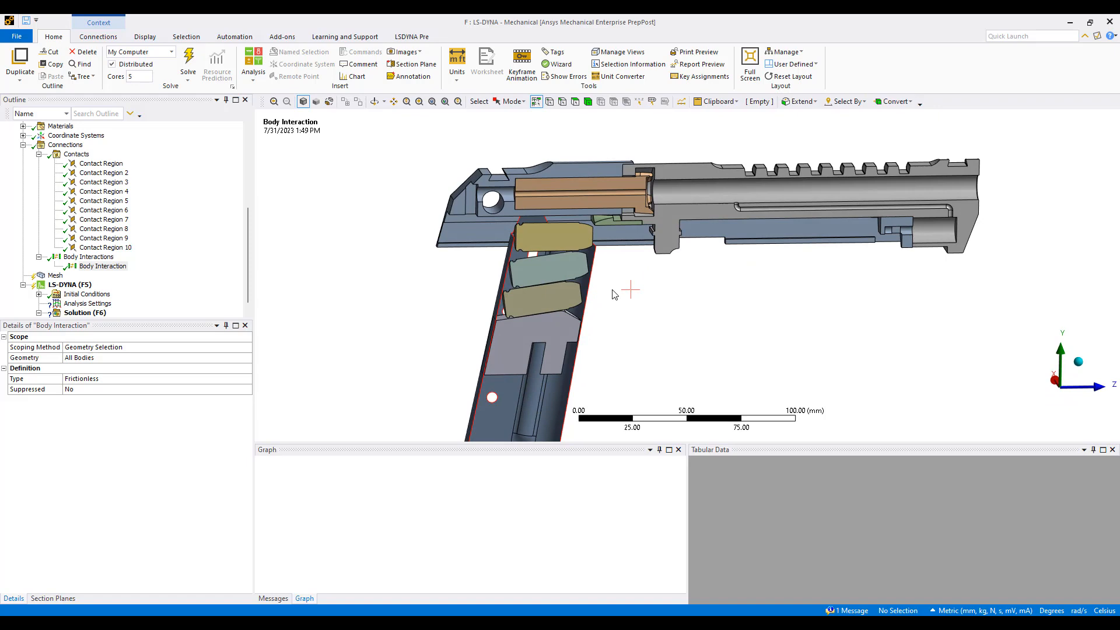
pyautogui.scroll(8, 613, 215)
pyautogui.keyDown('ctrl'); pyautogui.moveTo(614, 230); pyautogui.dragTo(781, 433, button='middle'); pyautogui.keyUp('ctrl')
pyautogui.moveTo(704, 399)
pyautogui.mouseDown(button='middle')
pyautogui.moveTo(708, 416)
pyautogui.moveTo(694, 414)
pyautogui.mouseUp(button='middle')
pyautogui.keyDown('ctrl'); pyautogui.moveTo(694, 414); pyautogui.dragTo(711, 382, button='middle'); pyautogui.keyUp('ctrl')
pyautogui.scroll(4, 620, 335)
pyautogui.moveTo(618, 332); pyautogui.dragTo(594, 357, button='middle')
pyautogui.moveTo(594, 358); pyautogui.dragTo(569, 323, button='middle')
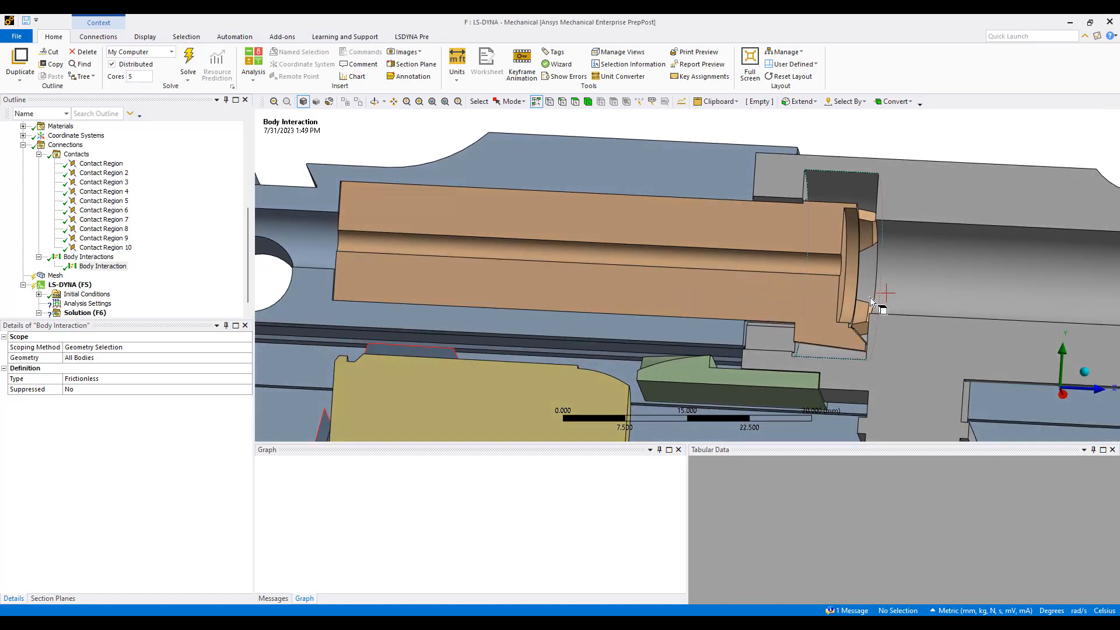
pyautogui.moveTo(879, 300); pyautogui.dragTo(897, 315, button='middle')
pyautogui.keyDown('ctrl'); pyautogui.moveTo(785, 327); pyautogui.dragTo(800, 273, button='middle'); pyautogui.keyUp('ctrl')
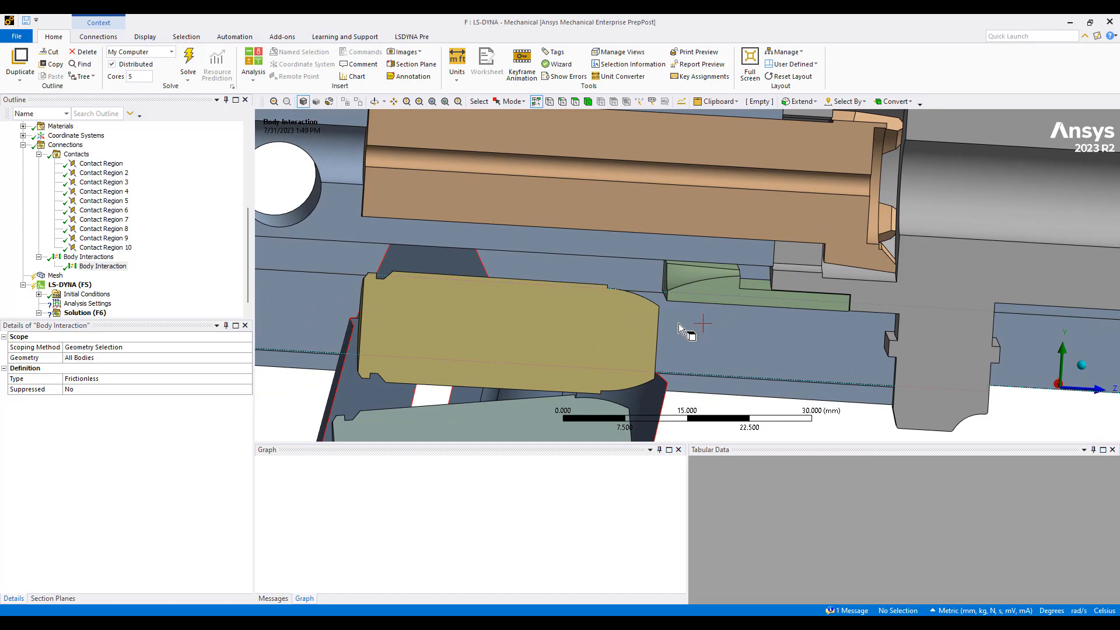
pyautogui.moveTo(585, 283); pyautogui.dragTo(619, 281, button='middle')
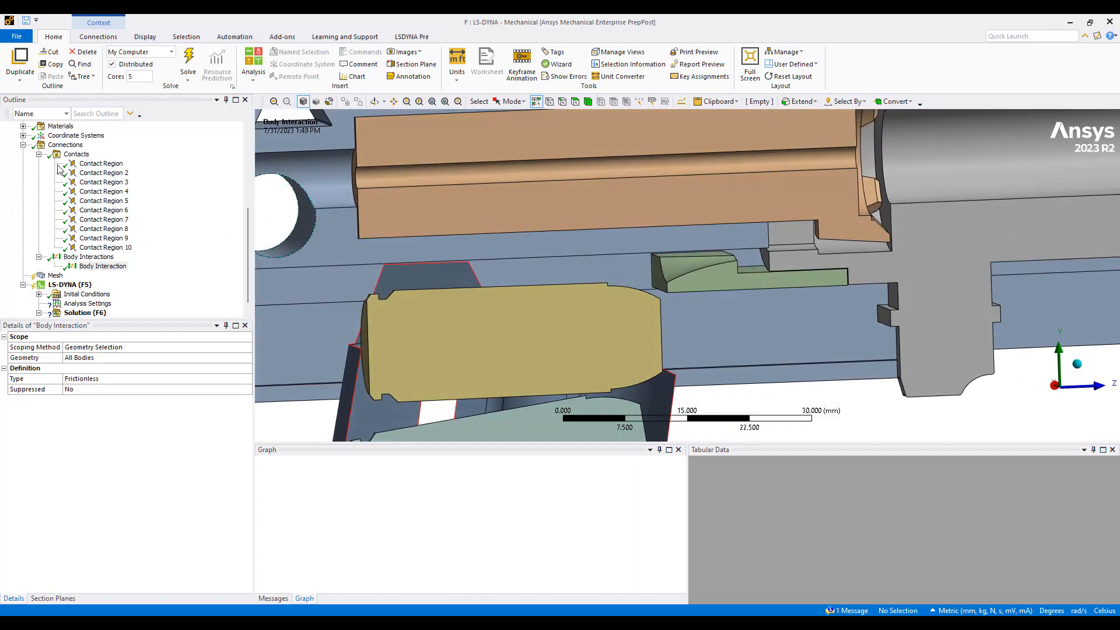
# Check the first contact region's bodies and rename all contact regions based on their definition.
pyautogui.click(97, 163)
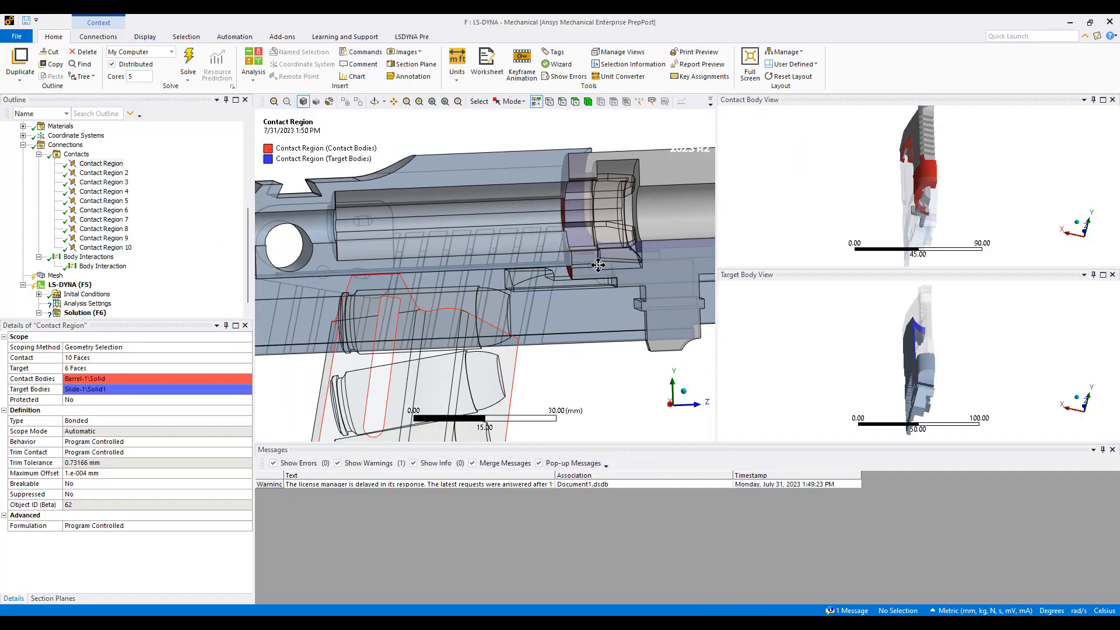
pyautogui.keyDown('ctrl'); pyautogui.moveTo(597, 265); pyautogui.dragTo(646, 266, button='middle'); pyautogui.keyUp('ctrl')
pyautogui.moveTo(646, 266); pyautogui.dragTo(680, 264, button='middle')
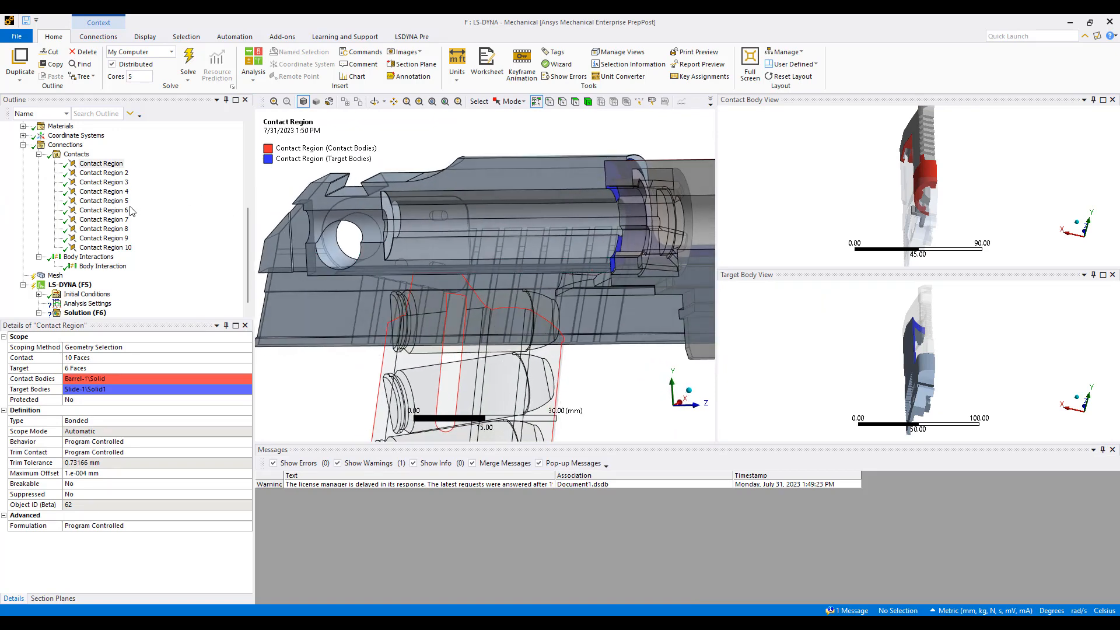
pyautogui.rightClick(76, 155)
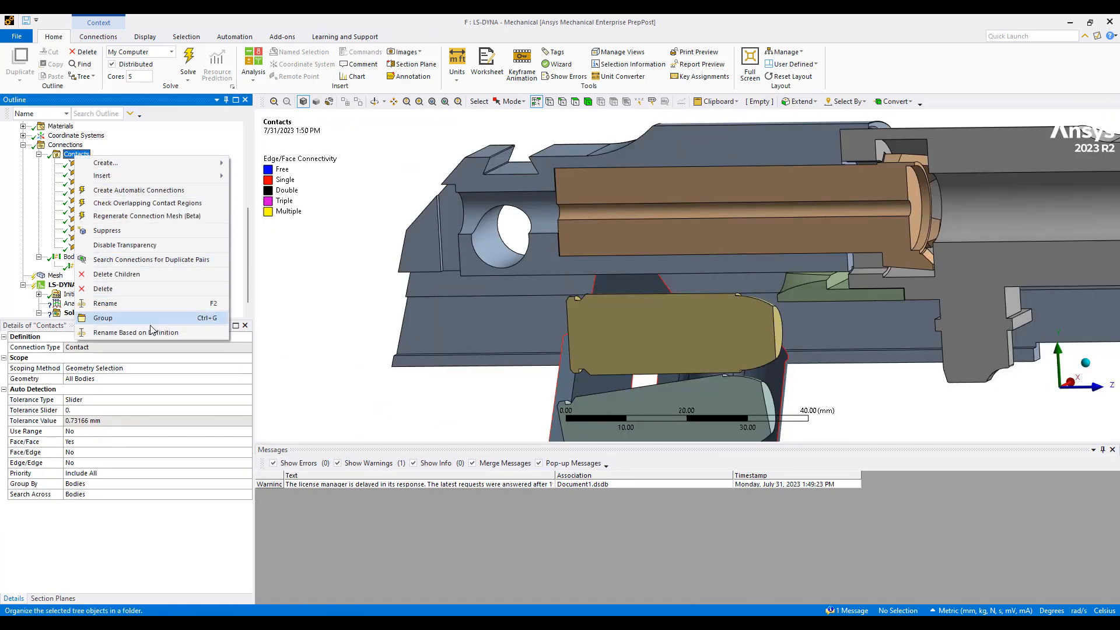
pyautogui.click(150, 332)
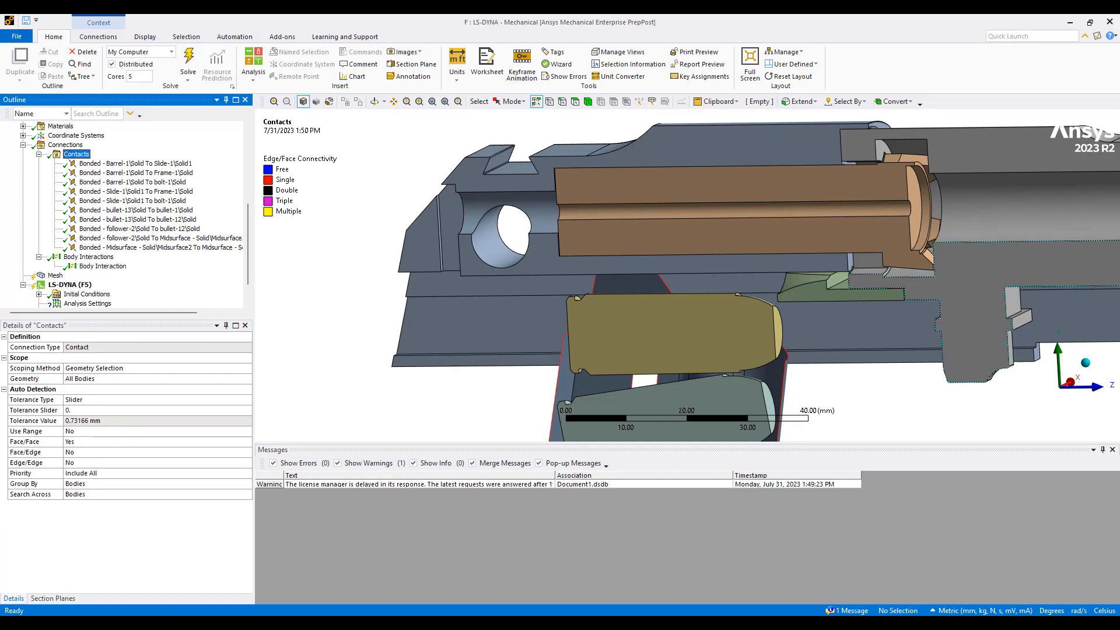
# Inspect the bonded contact between Slide-1 and bolt-1 and set its maximum offset to 0.1 mm.
pyautogui.click(150, 201)
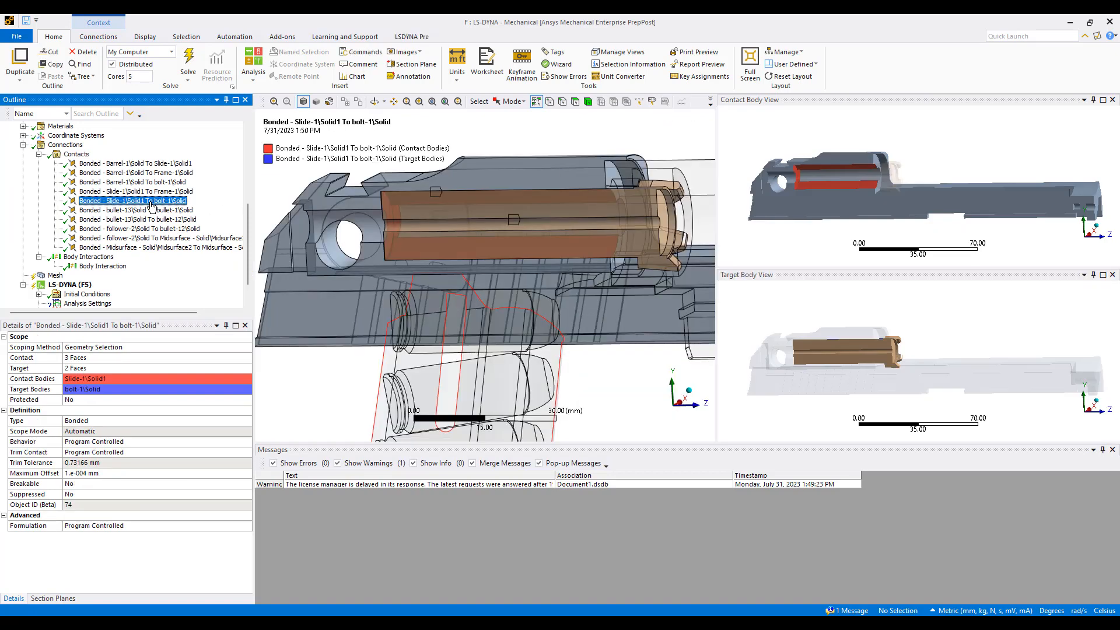
pyautogui.moveTo(568, 217); pyautogui.dragTo(669, 222, button='middle')
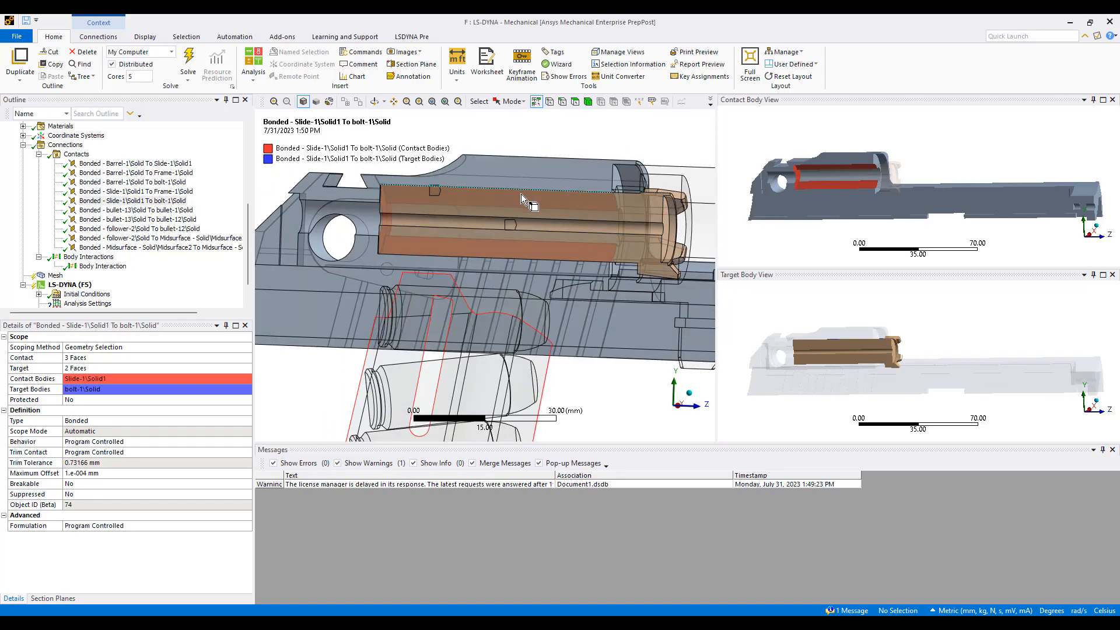
pyautogui.moveTo(663, 223); pyautogui.dragTo(569, 223, button='middle')
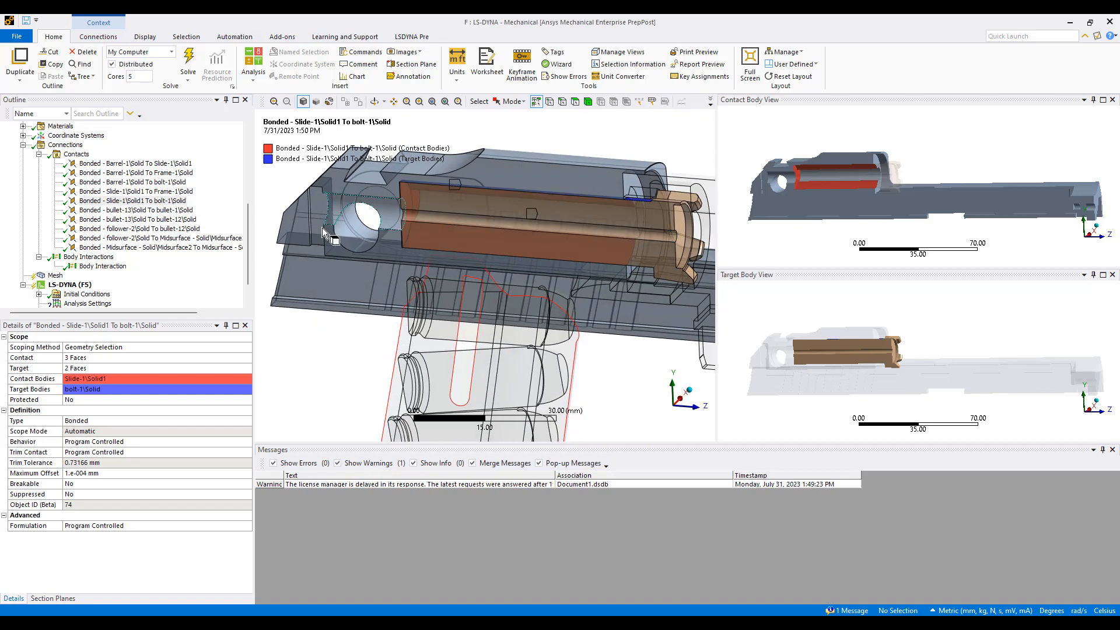
pyautogui.click(153, 201)
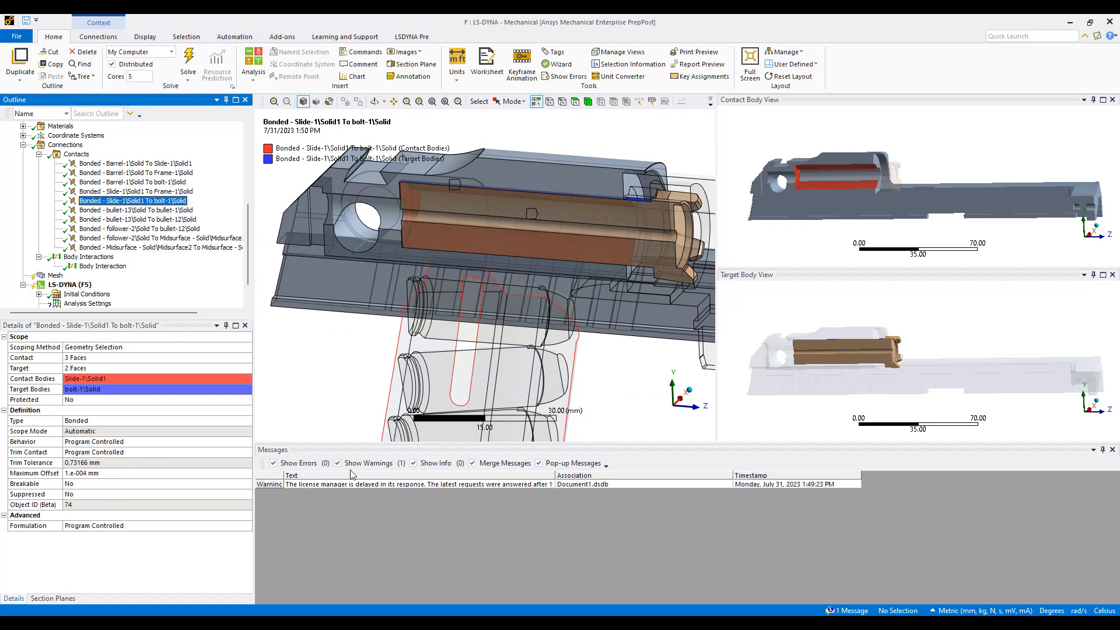
pyautogui.moveTo(498, 274); pyautogui.dragTo(507, 193, button='middle')
pyautogui.scroll(6, 573, 224)
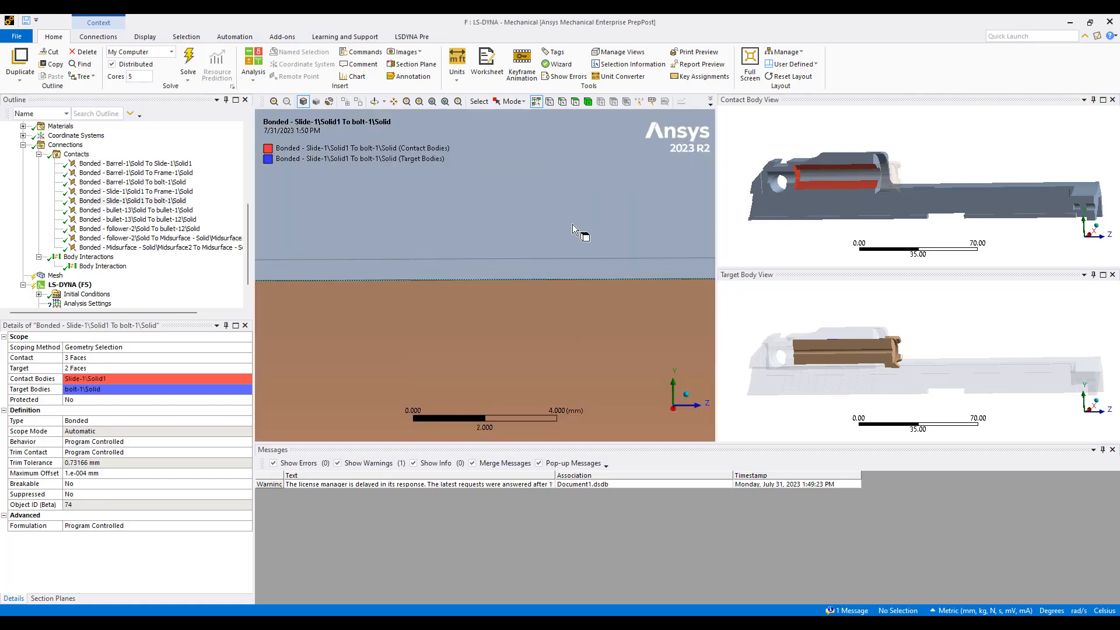
pyautogui.moveTo(569, 242); pyautogui.dragTo(568, 245, button='middle')
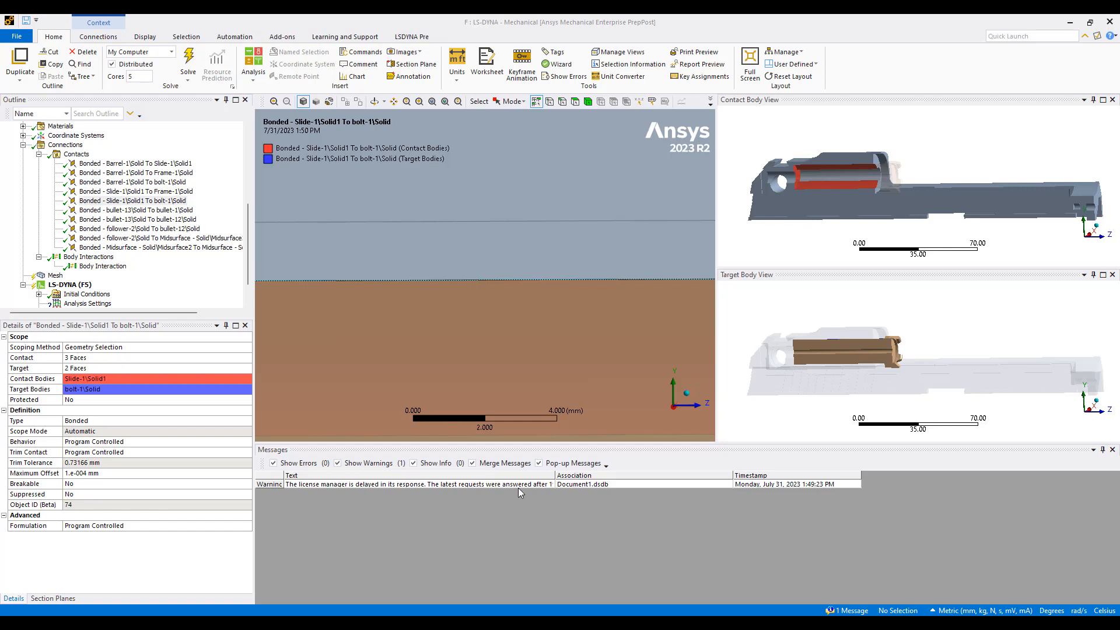
pyautogui.click(146, 473)
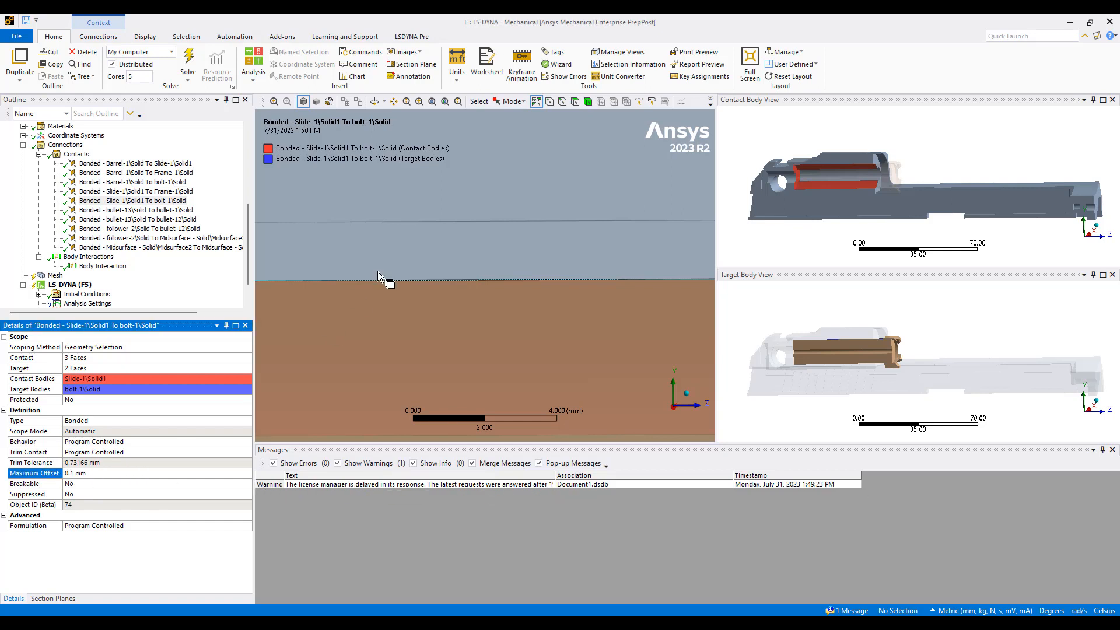
pyautogui.scroll(-5, 415, 282)
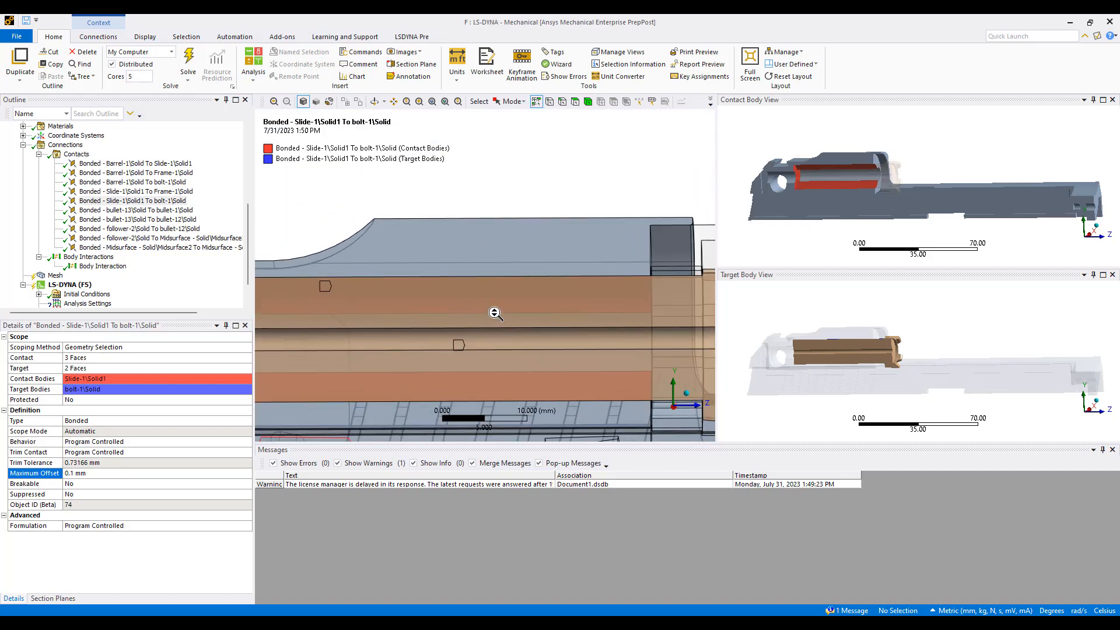
pyautogui.scroll(2, 527, 262)
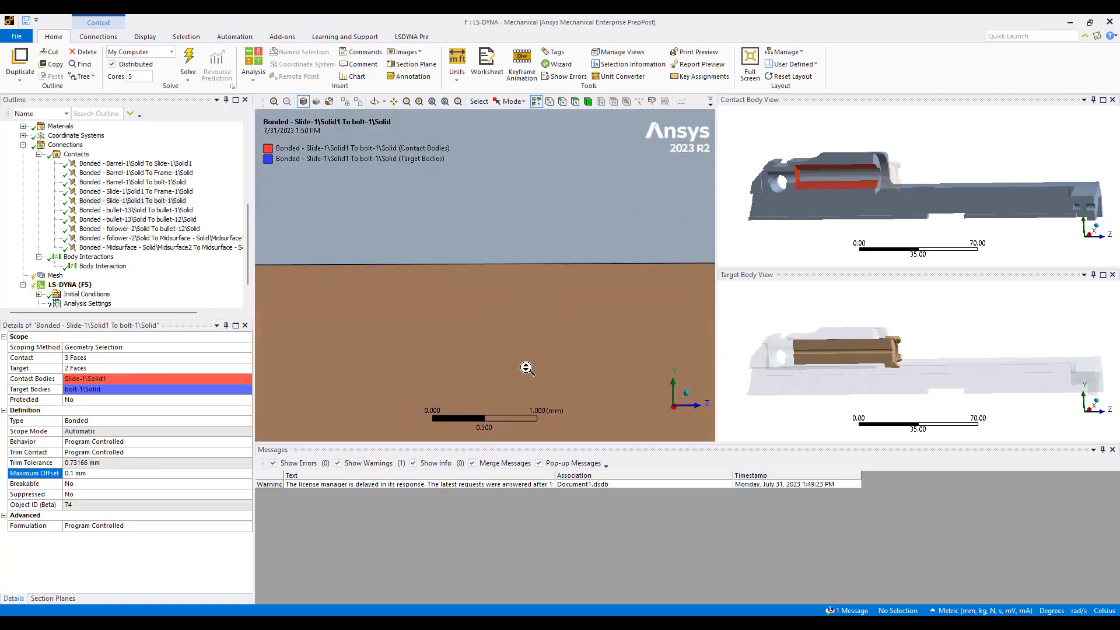
pyautogui.scroll(-10, 563, 271)
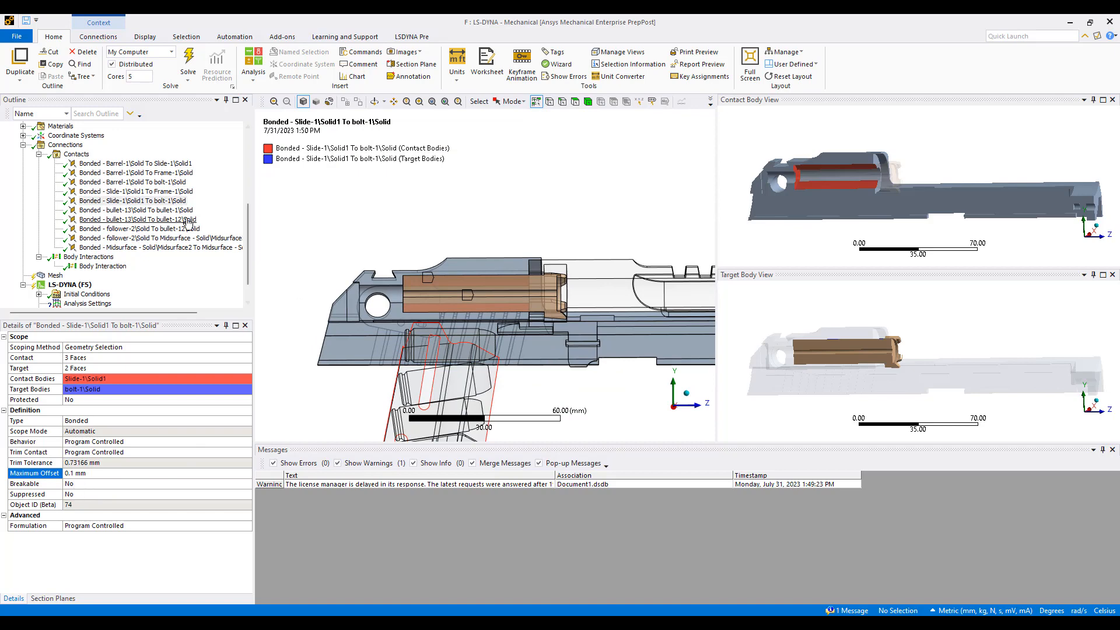
# Suppress the bonded contacts Barrel-1 to Slide-1 and Slide-1 to Frame-1.
pyautogui.click(157, 165)
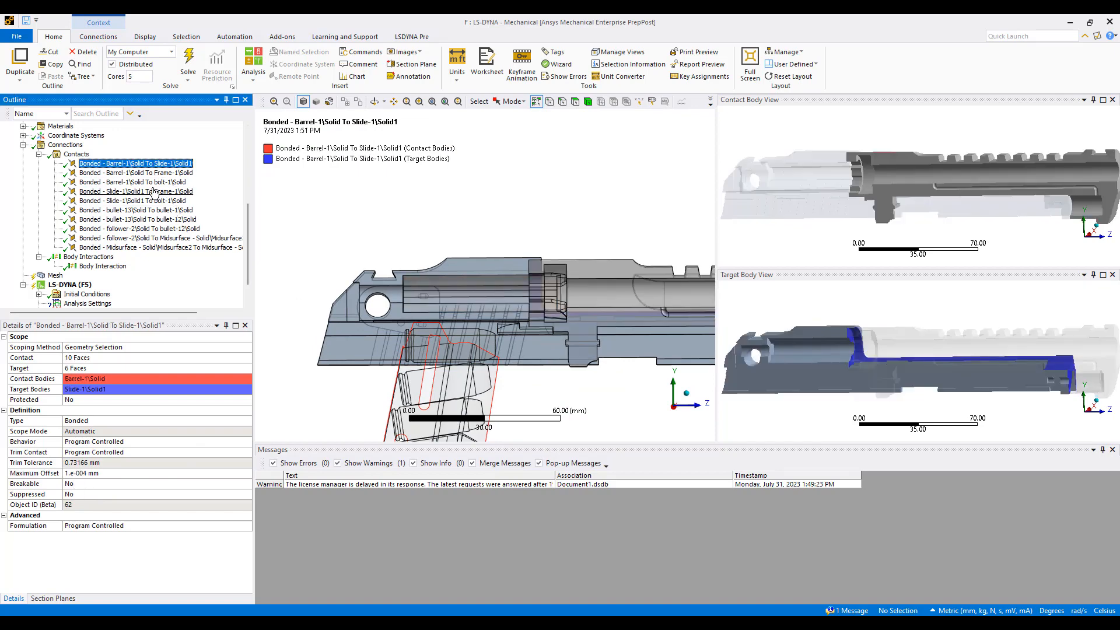
pyautogui.keyDown('ctrl'); pyautogui.click(149, 191); pyautogui.keyUp('ctrl')
pyautogui.rightClick(153, 191)
pyautogui.click(178, 210)
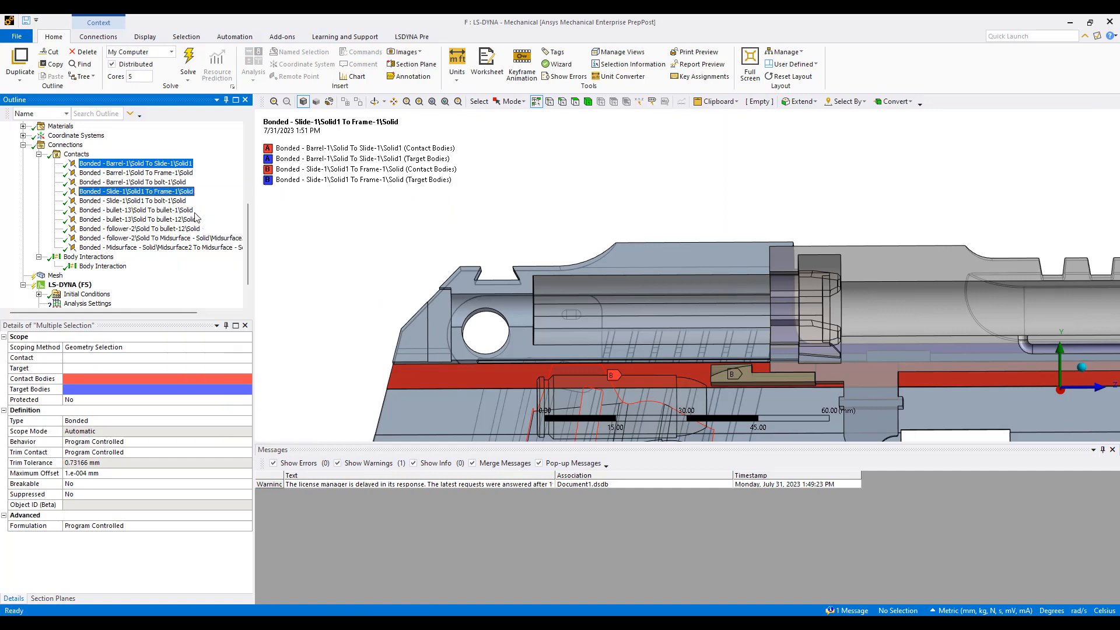
# Suppress the bonded contacts Barrel-1 to Frame-1 and Barrel-1 to bolt-1, and return to the Slide-1 to bolt-1 contact.
pyautogui.click(153, 201)
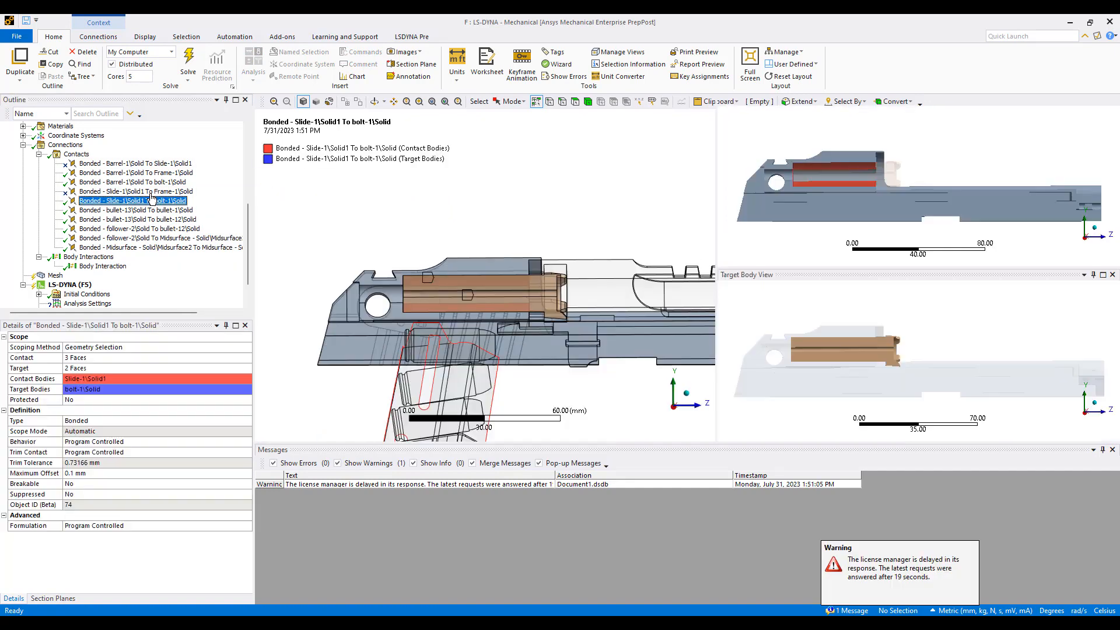
pyautogui.click(149, 182)
pyautogui.keyDown('ctrl'); pyautogui.click(149, 172); pyautogui.keyUp('ctrl')
pyautogui.rightClick(149, 183)
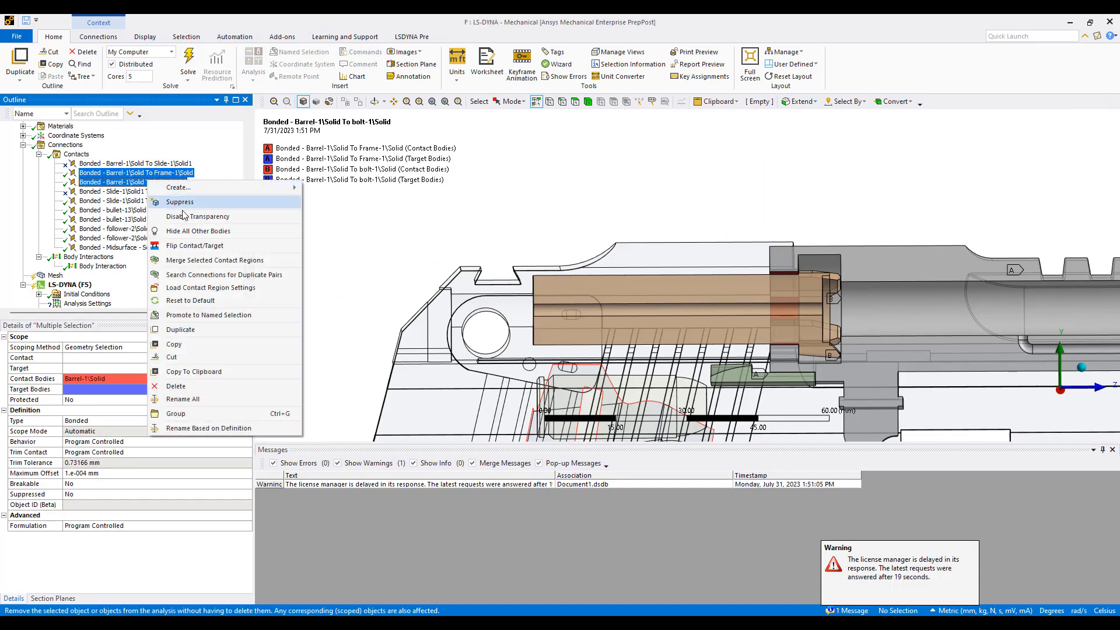
pyautogui.click(155, 201)
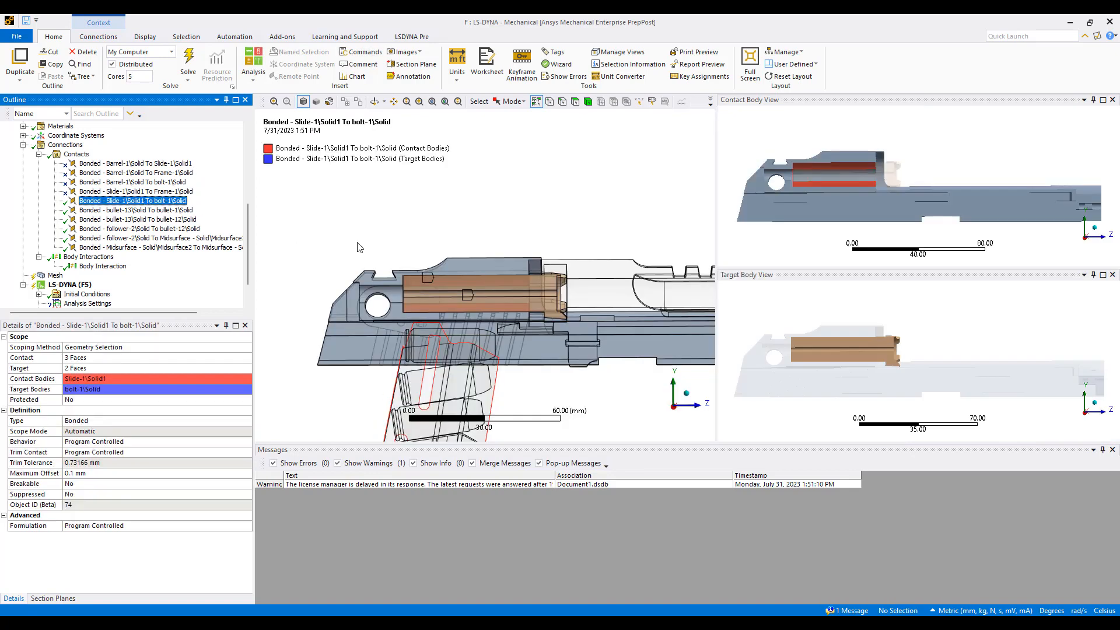
# Suppress the five bonded contacts from bullet-13 to bullet-1 through Midsurface2 to Midsurface3, covering the bullets, follower and midsurfaces.
pyautogui.click(123, 209)
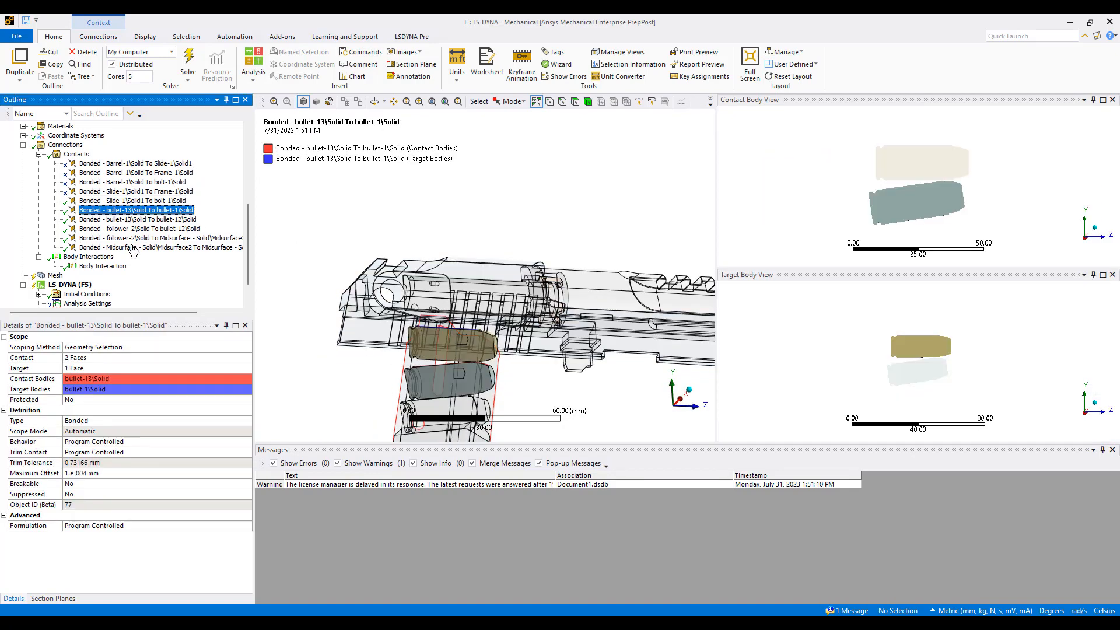
pyautogui.keyDown('shift'); pyautogui.click(131, 247); pyautogui.keyUp('shift')
pyautogui.rightClick(130, 250)
pyautogui.click(160, 271)
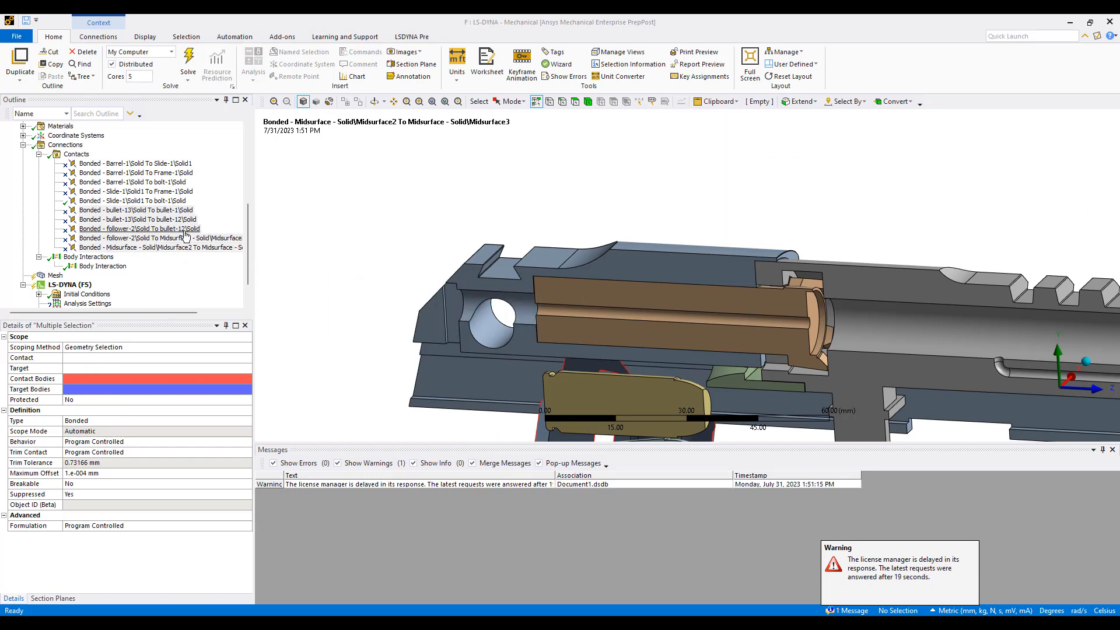
# Review the bonded Slide-1 to bolt-1 contact and the body interaction's settings against the sectioned pistol.
pyautogui.click(195, 210)
pyautogui.click(153, 202)
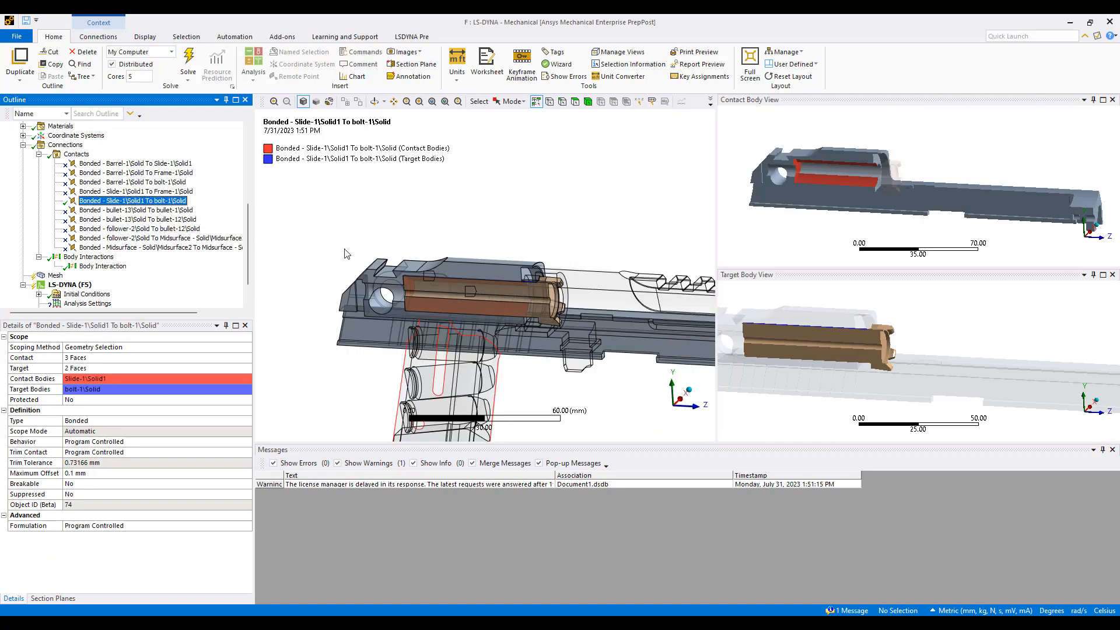
pyautogui.moveTo(452, 295); pyautogui.dragTo(488, 276, button='middle')
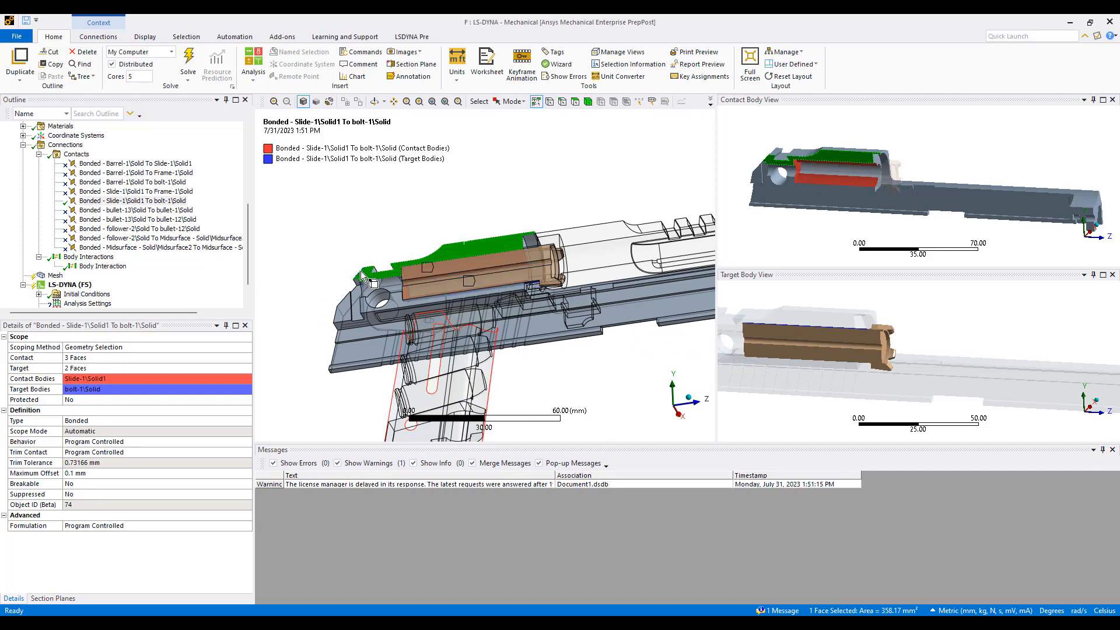
pyautogui.moveTo(462, 272); pyautogui.dragTo(523, 279, button='middle')
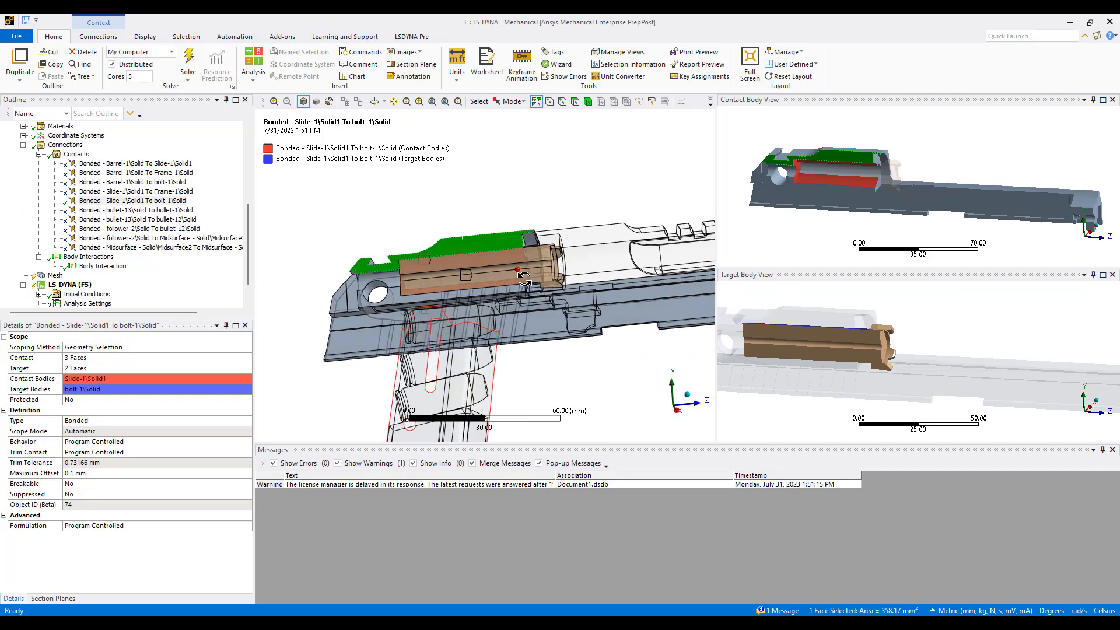
pyautogui.scroll(-1, 113, 279)
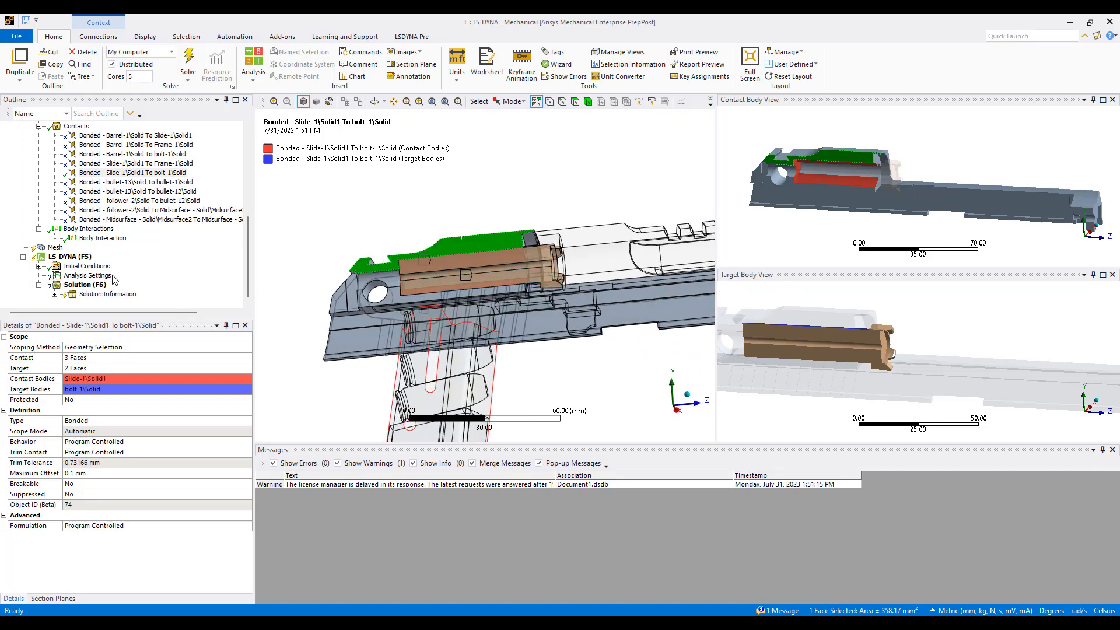
pyautogui.click(93, 239)
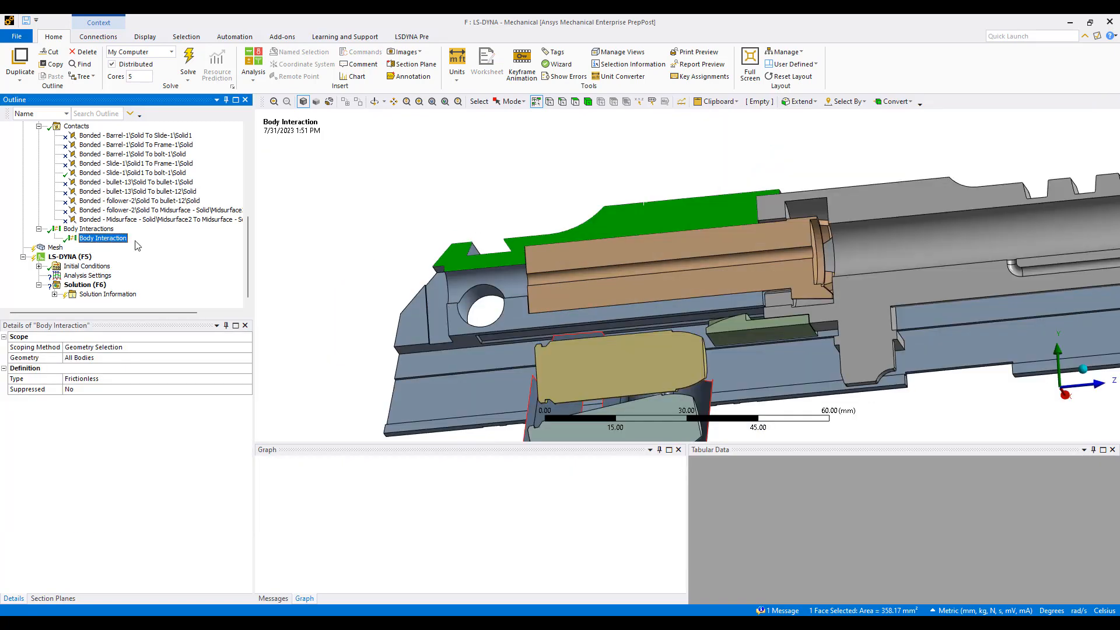
pyautogui.click(443, 181)
pyautogui.moveTo(475, 190); pyautogui.dragTo(550, 260, button='middle')
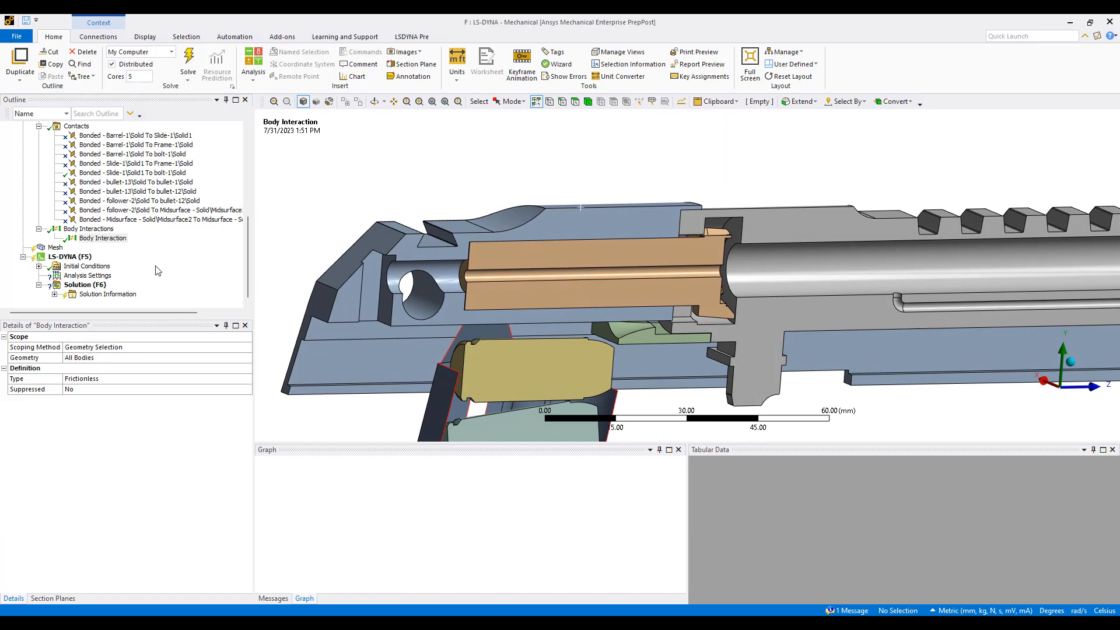
# Generate the mesh with the default element size.
pyautogui.click(54, 248)
pyautogui.rightClick(55, 248)
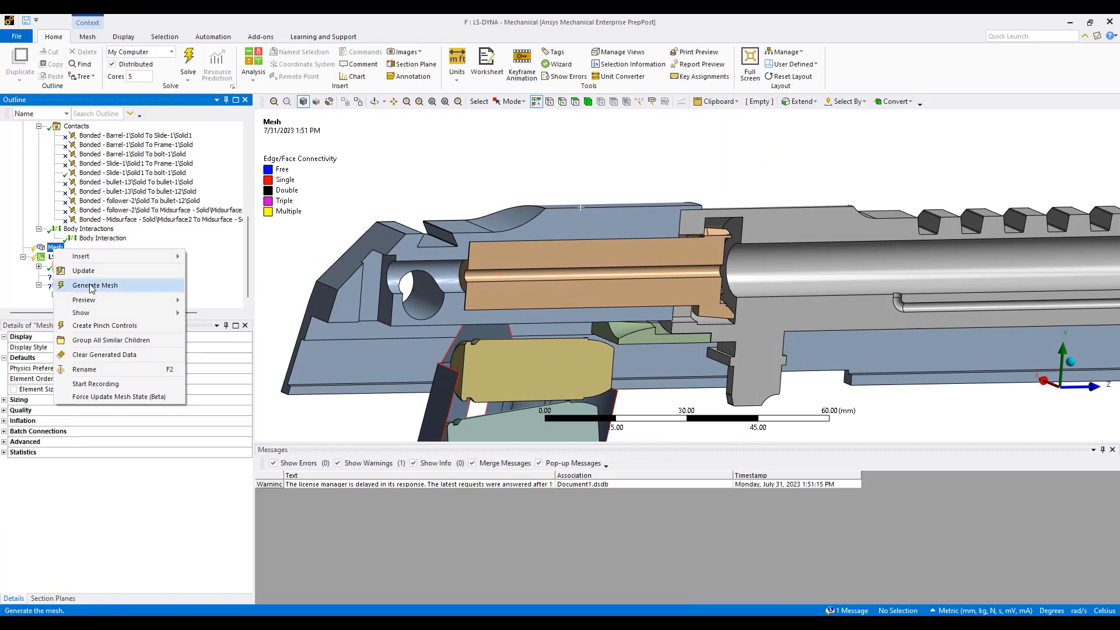
pyautogui.click(87, 286)
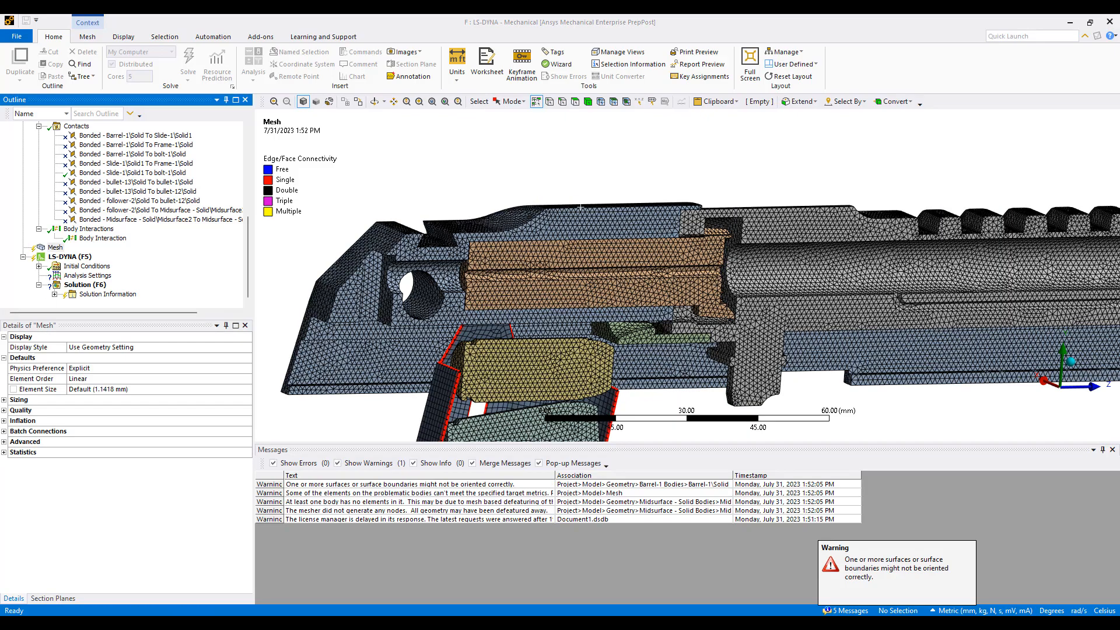
# Inspect the mesh on the slide, bolt, barrel and magazine, and check the node and element statistics.
pyautogui.scroll(-5, 849, 285)
pyautogui.scroll(6, 816, 265)
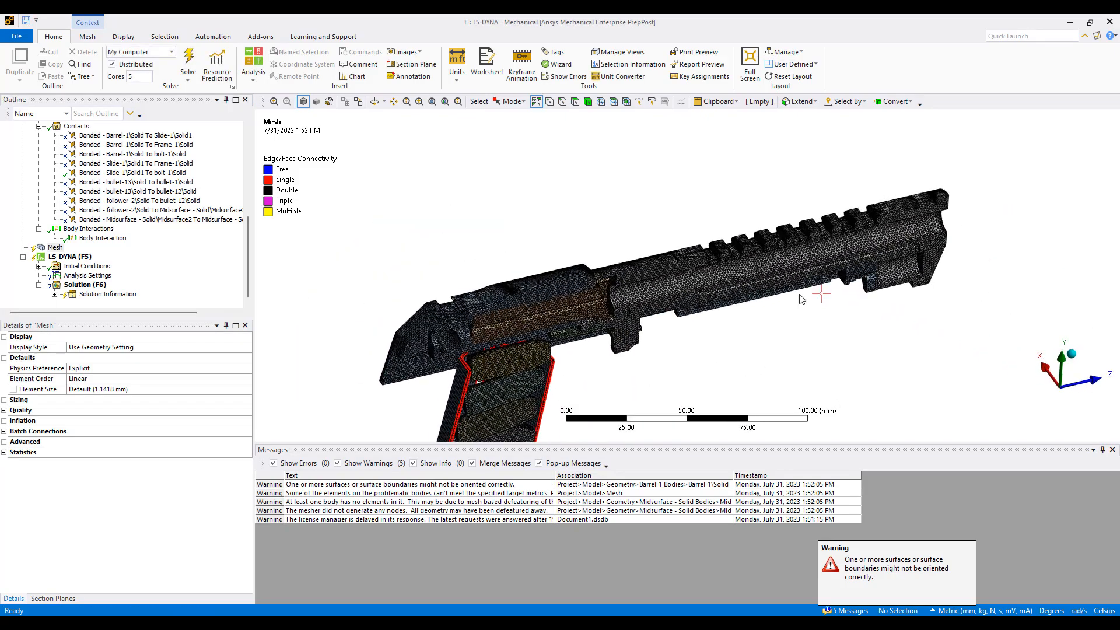
pyautogui.moveTo(828, 243); pyautogui.dragTo(698, 324, button='middle')
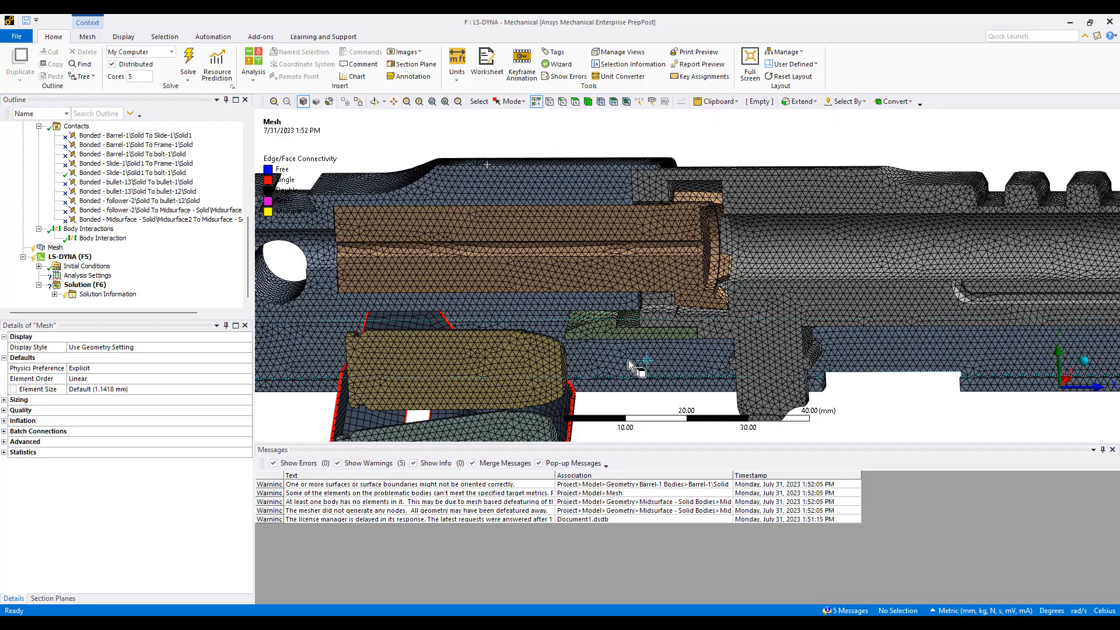
pyautogui.scroll(3, 686, 292)
pyautogui.scroll(-5, 686, 293)
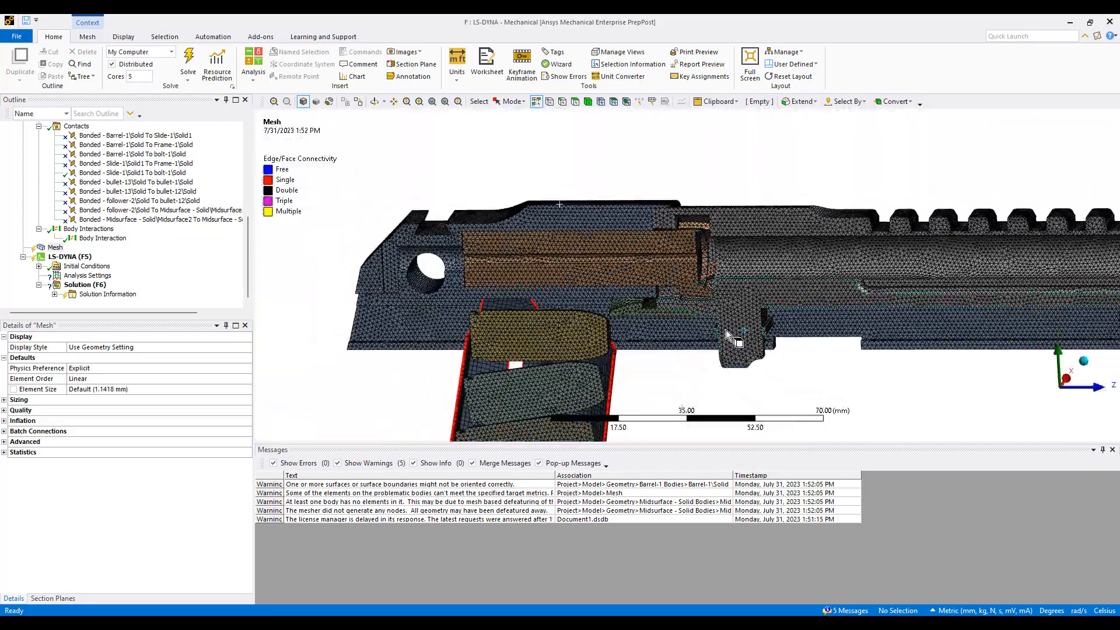
pyautogui.moveTo(685, 293)
pyautogui.mouseDown(button='middle')
pyautogui.moveTo(770, 225)
pyautogui.moveTo(700, 274)
pyautogui.mouseUp(button='middle')
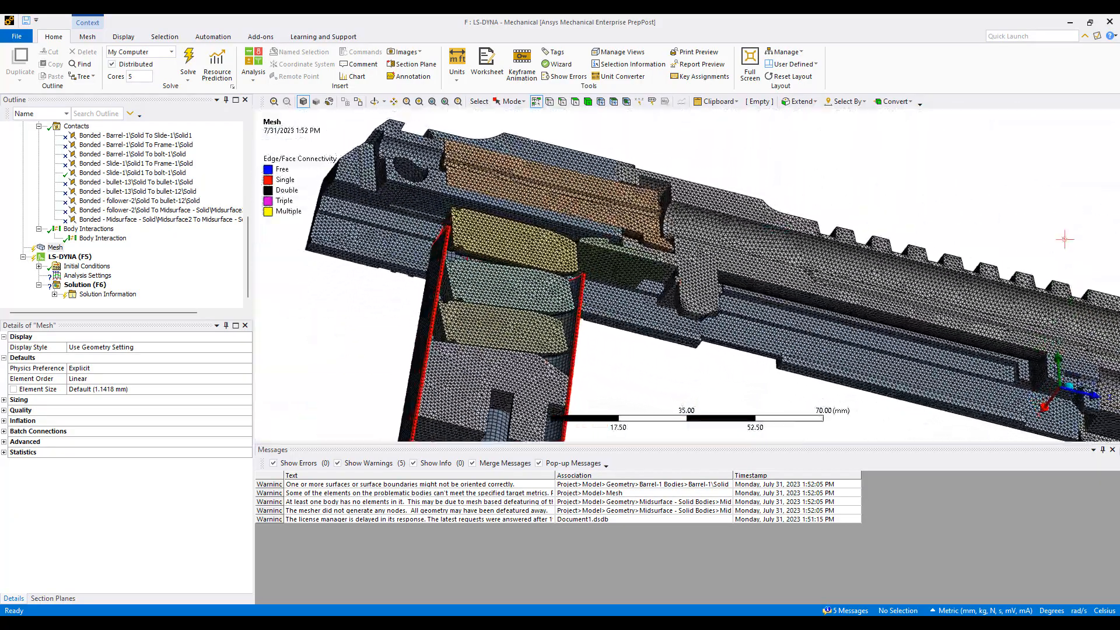
pyautogui.moveTo(696, 317); pyautogui.dragTo(697, 343, button='middle')
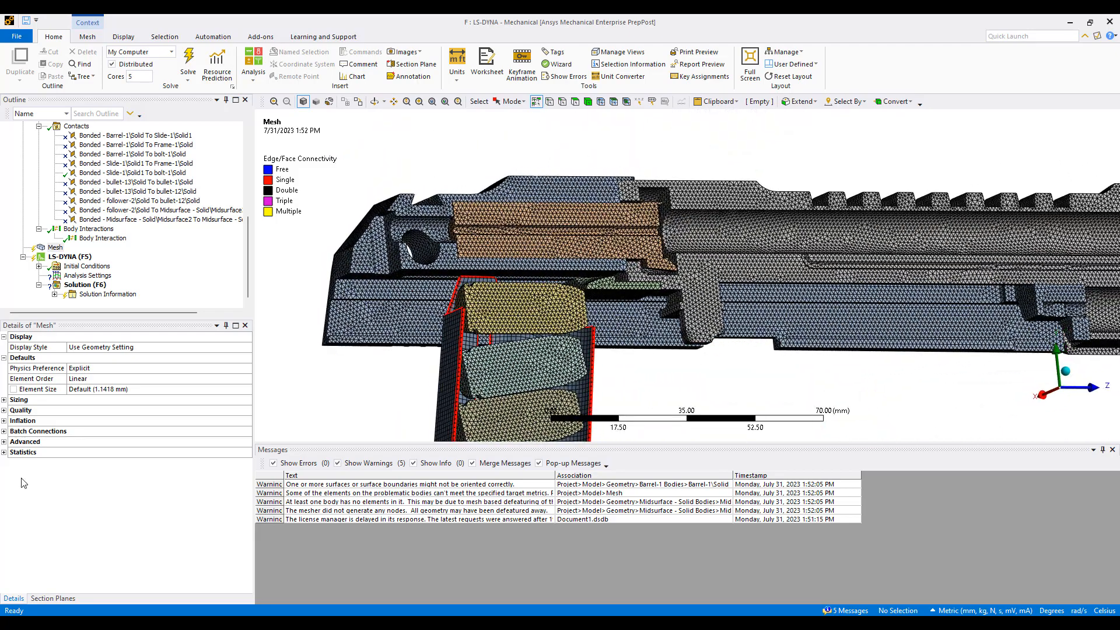
pyautogui.click(4, 452)
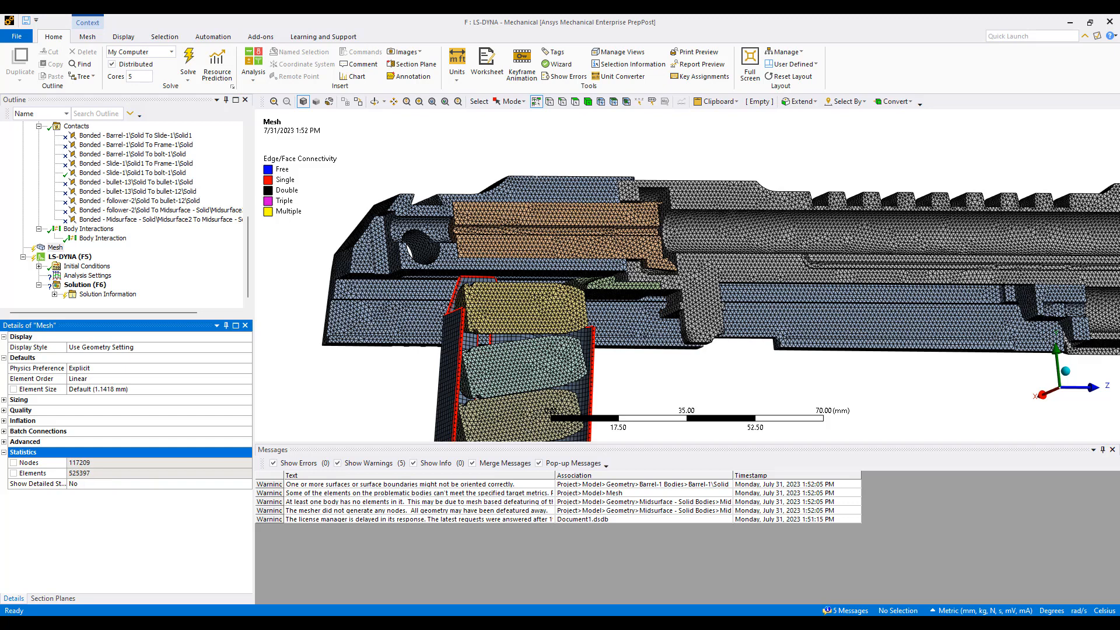
# Set the global mesh element size to 5 mm.
pyautogui.click(132, 388)
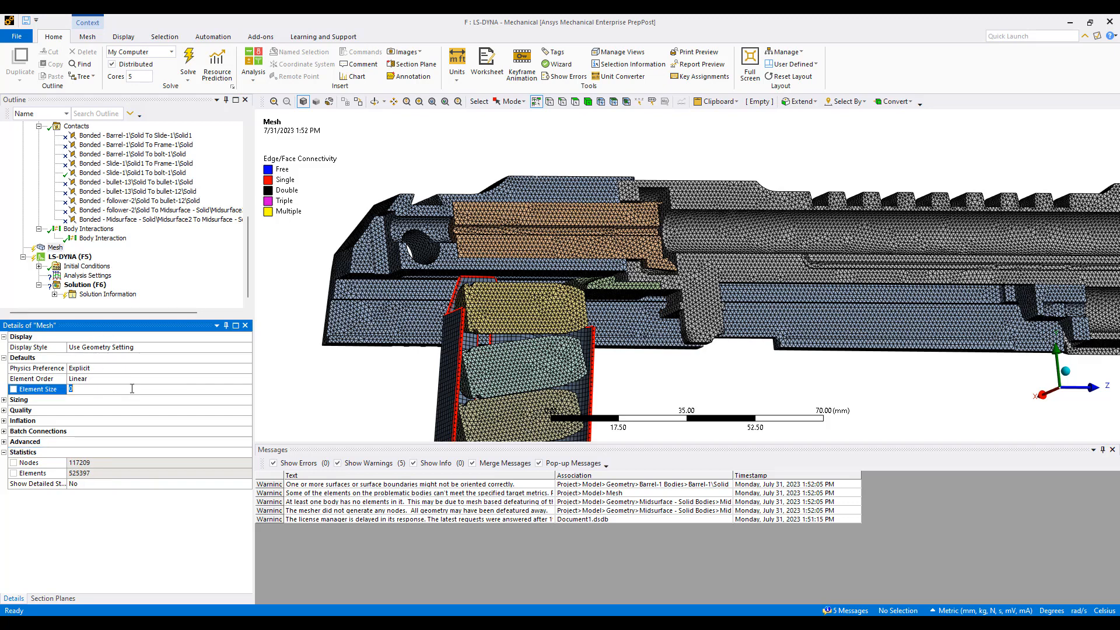
pyautogui.write('5')
pyautogui.press('Return')
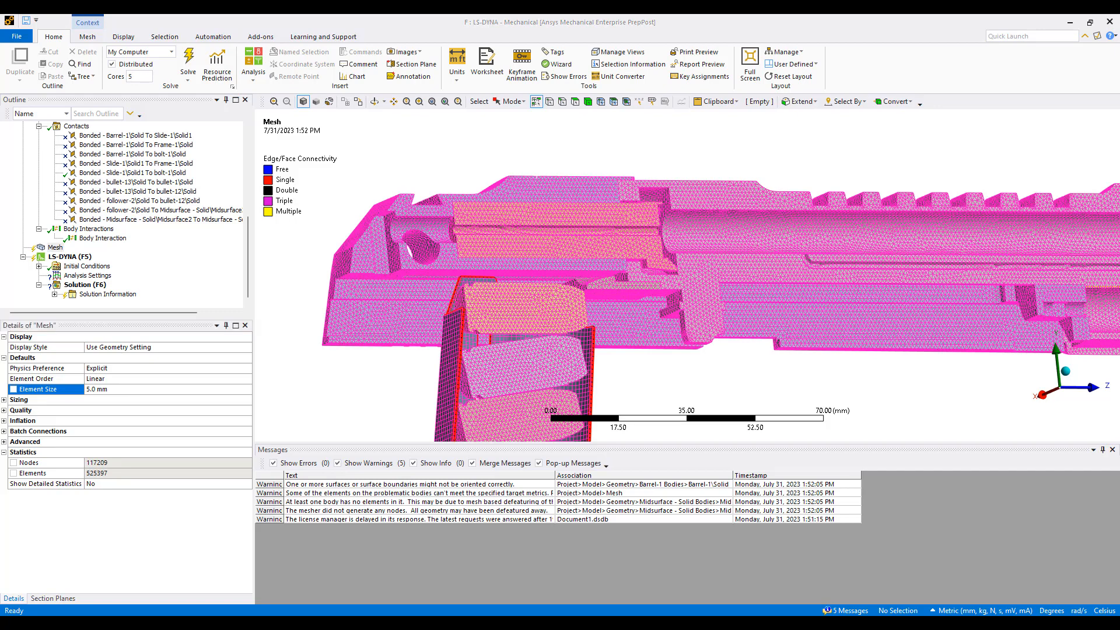
# Add a body sizing on the three bullets in the magazine with an element size of 2 mm.
pyautogui.keyDown('ctrl'); pyautogui.moveTo(505, 346); pyautogui.dragTo(547, 294, button='middle'); pyautogui.keyUp('ctrl')
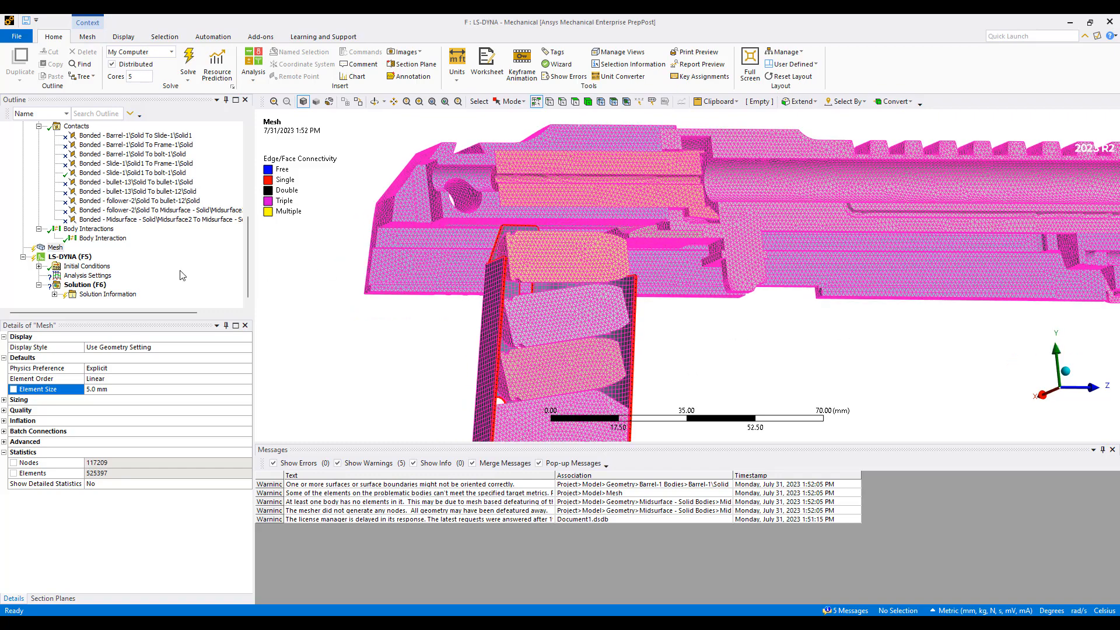
pyautogui.click(55, 248)
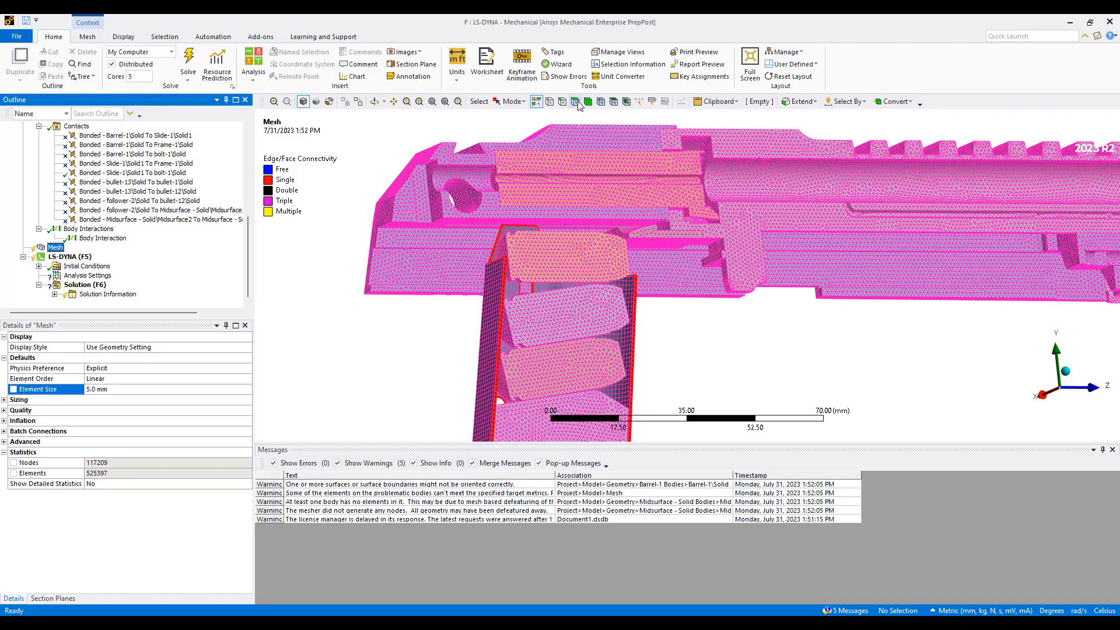
pyautogui.moveTo(566, 253); pyautogui.dragTo(568, 365)
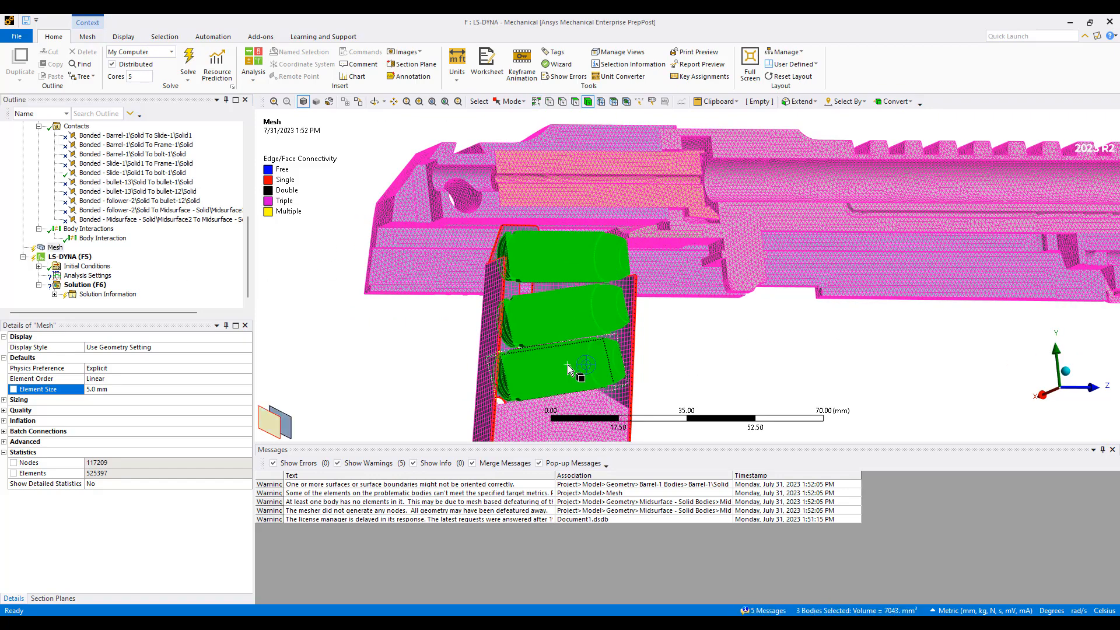
pyautogui.rightClick(568, 365)
pyautogui.moveTo(691, 21)
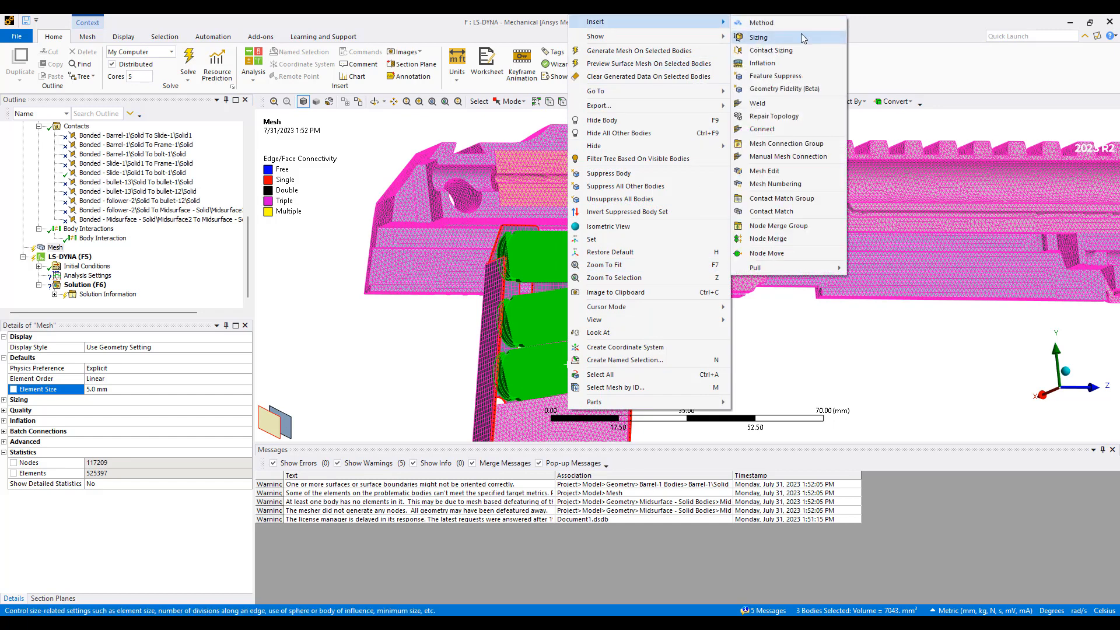
pyautogui.click(801, 40)
pyautogui.click(136, 400)
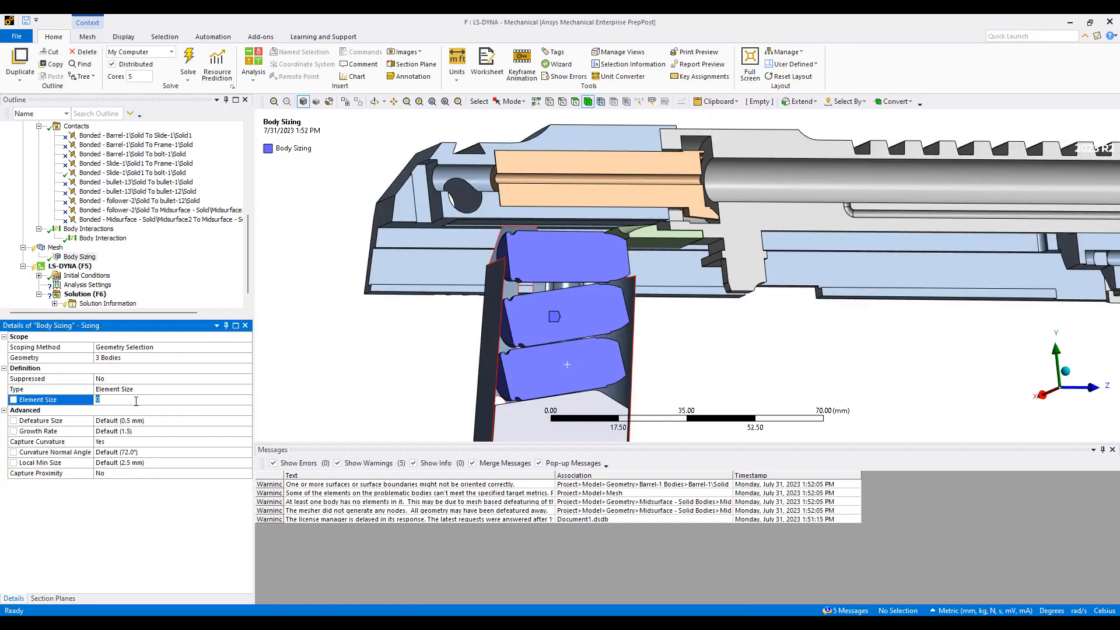
pyautogui.write('2')
pyautogui.press('Return')
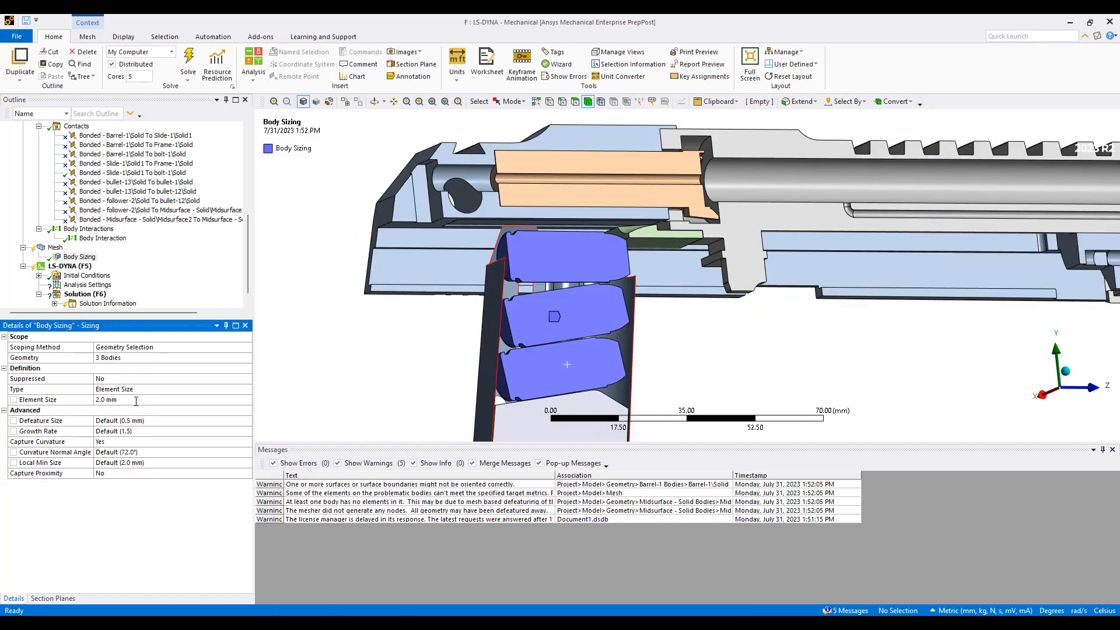
# Regenerate the mesh with the new global and bullet sizes and inspect it over the whole pistol.
pyautogui.rightClick(55, 247)
pyautogui.click(85, 282)
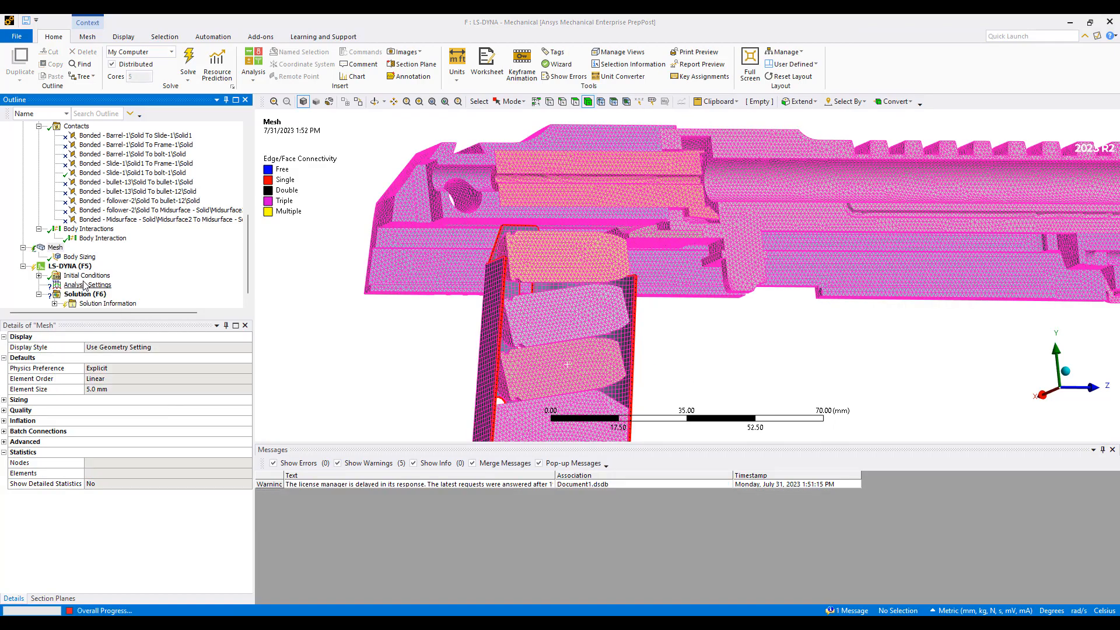
pyautogui.moveTo(825, 295)
pyautogui.mouseDown(button='middle')
pyautogui.moveTo(796, 302)
pyautogui.moveTo(807, 294)
pyautogui.mouseUp(button='middle')
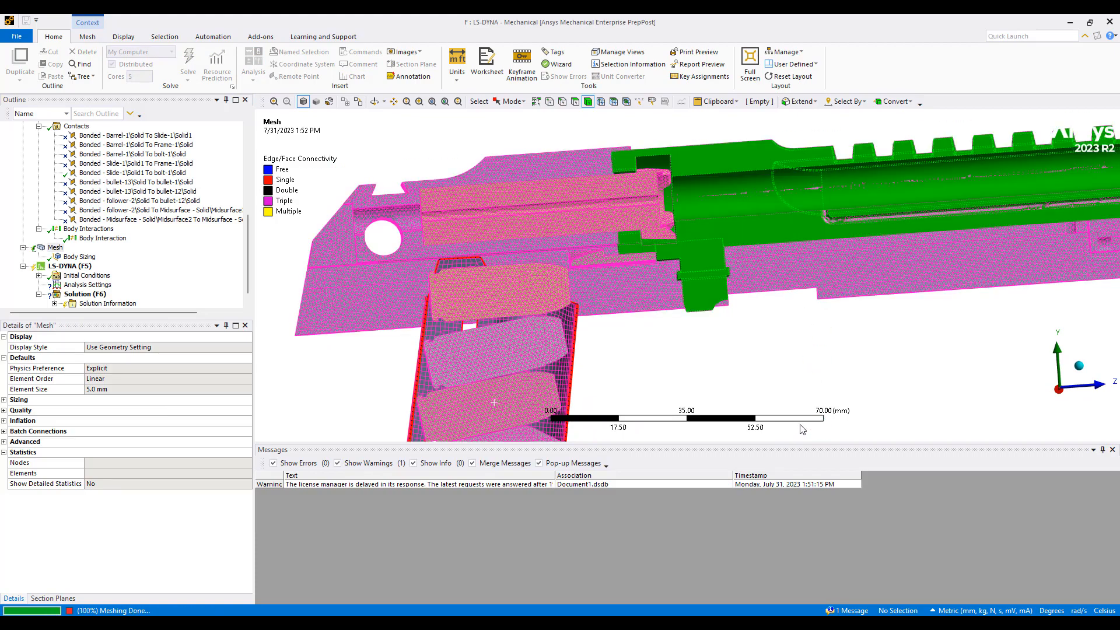
pyautogui.moveTo(700, 328); pyautogui.dragTo(669, 345, button='middle')
pyautogui.scroll(-5, 688, 347)
pyautogui.moveTo(669, 345); pyautogui.dragTo(694, 338, button='middle')
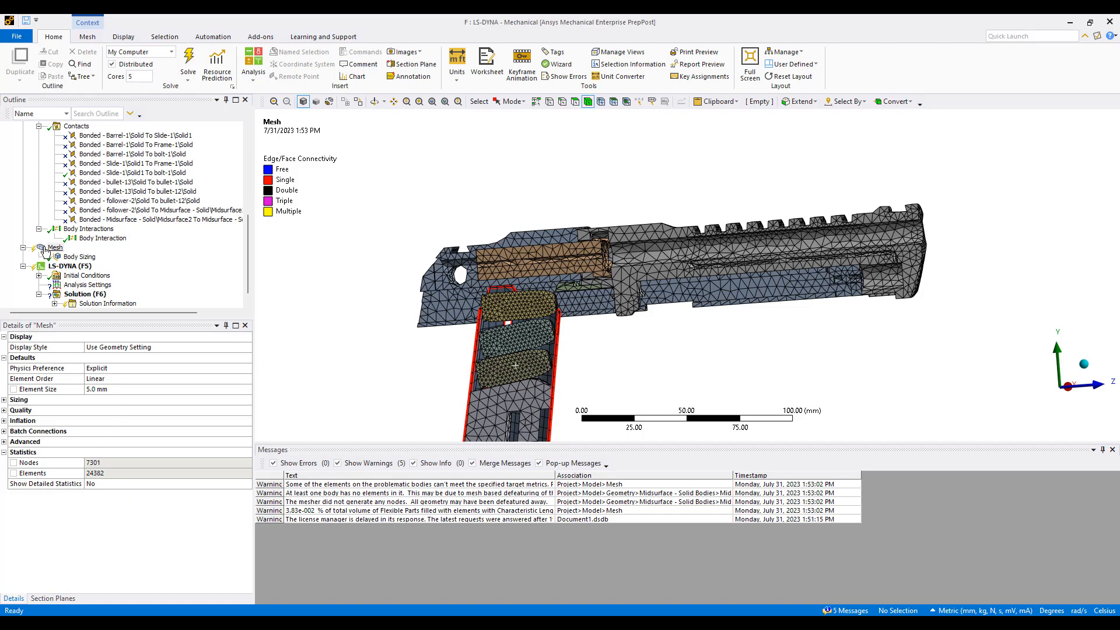
# Check the mesh warnings and the midsurface bodies, and suppress the Midsurface3 body.
pyautogui.click(434, 484)
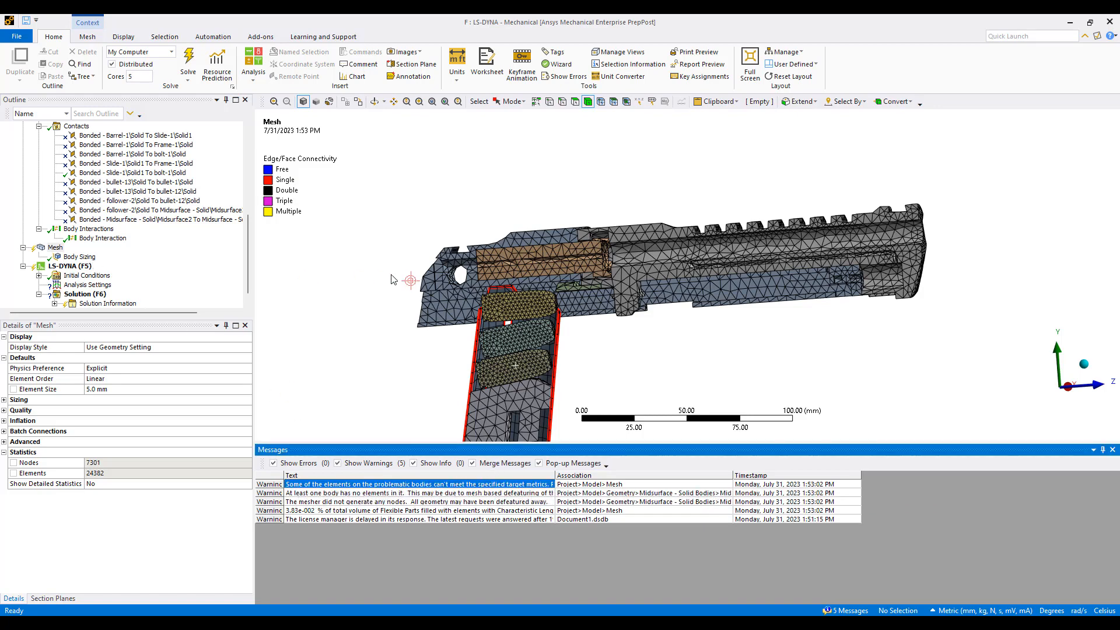
pyautogui.scroll(3, 78, 194)
pyautogui.scroll(4, 78, 194)
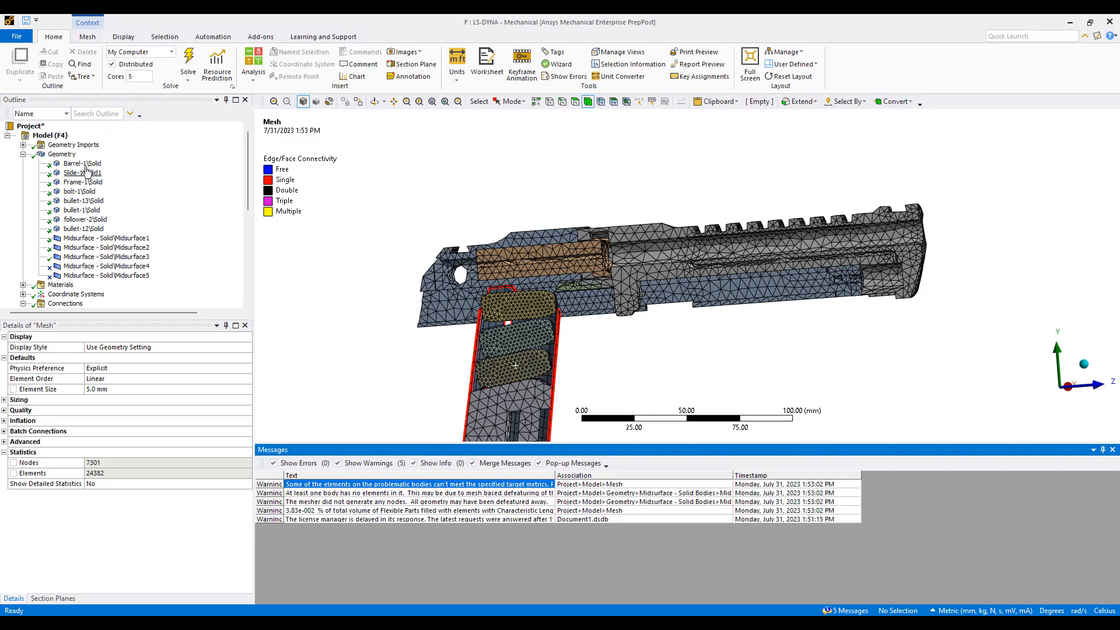
pyautogui.click(105, 257)
pyautogui.moveTo(260, 282); pyautogui.dragTo(525, 266, button='middle')
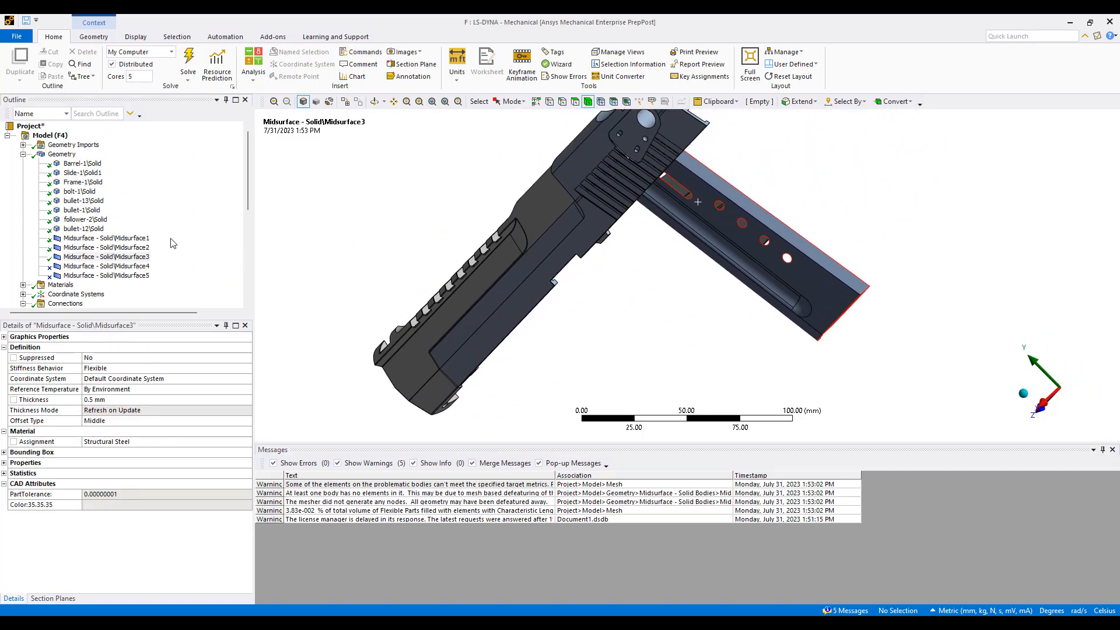
pyautogui.rightClick(107, 257)
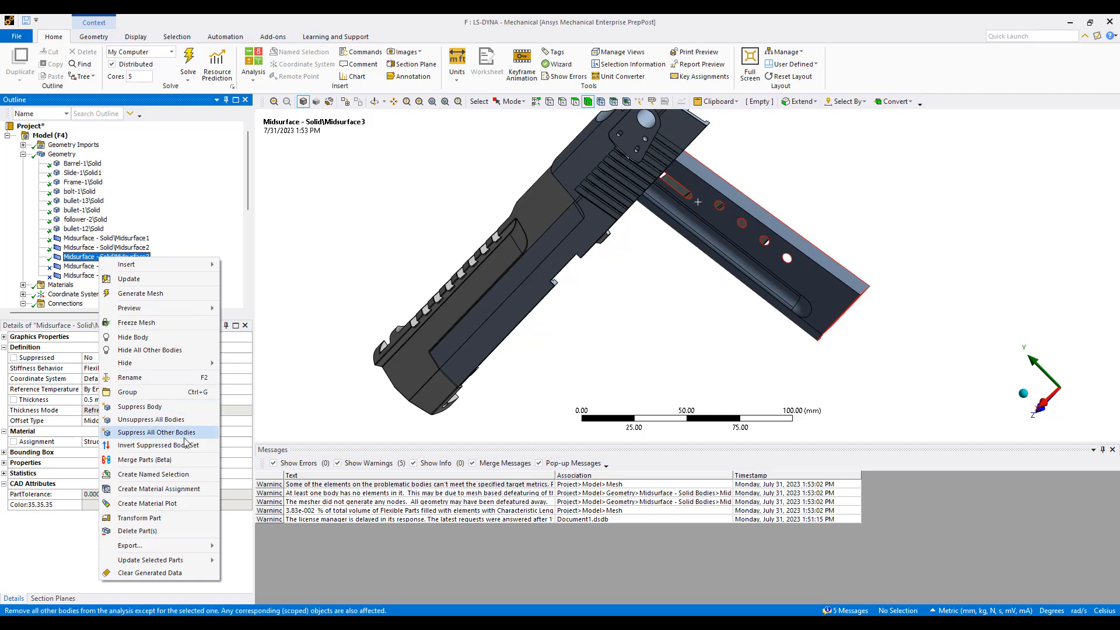
pyautogui.click(167, 412)
pyautogui.moveTo(570, 248); pyautogui.dragTo(297, 292, button='middle')
# Review the pistol's mesh and open the Analysis Settings of the LS-DYNA analysis.
pyautogui.scroll(-3, 132, 271)
pyautogui.scroll(-4, 133, 271)
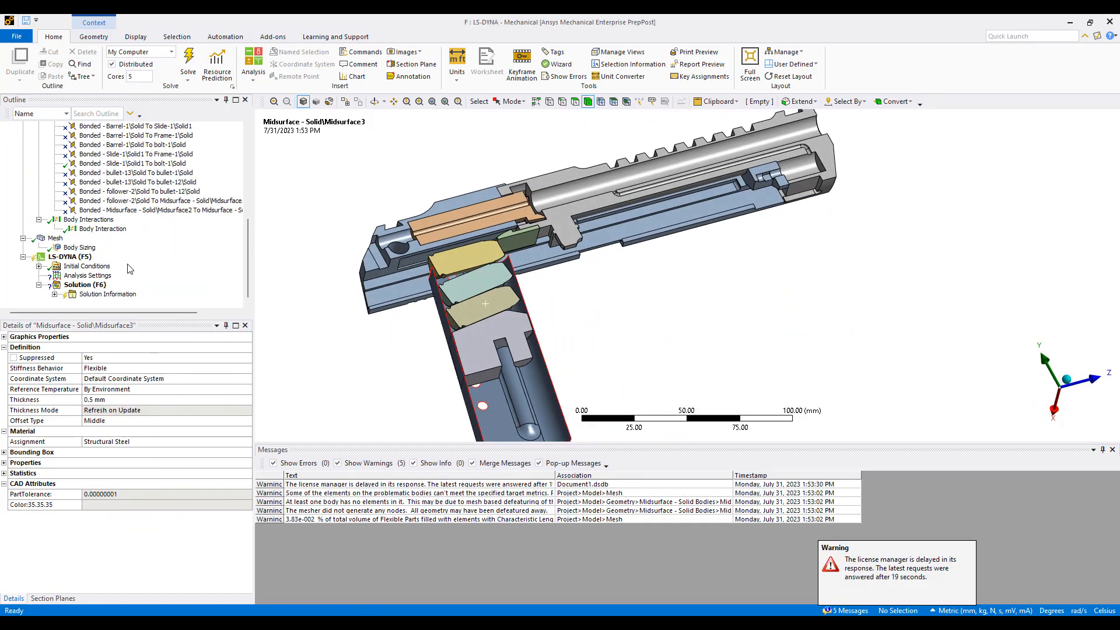
pyautogui.click(56, 238)
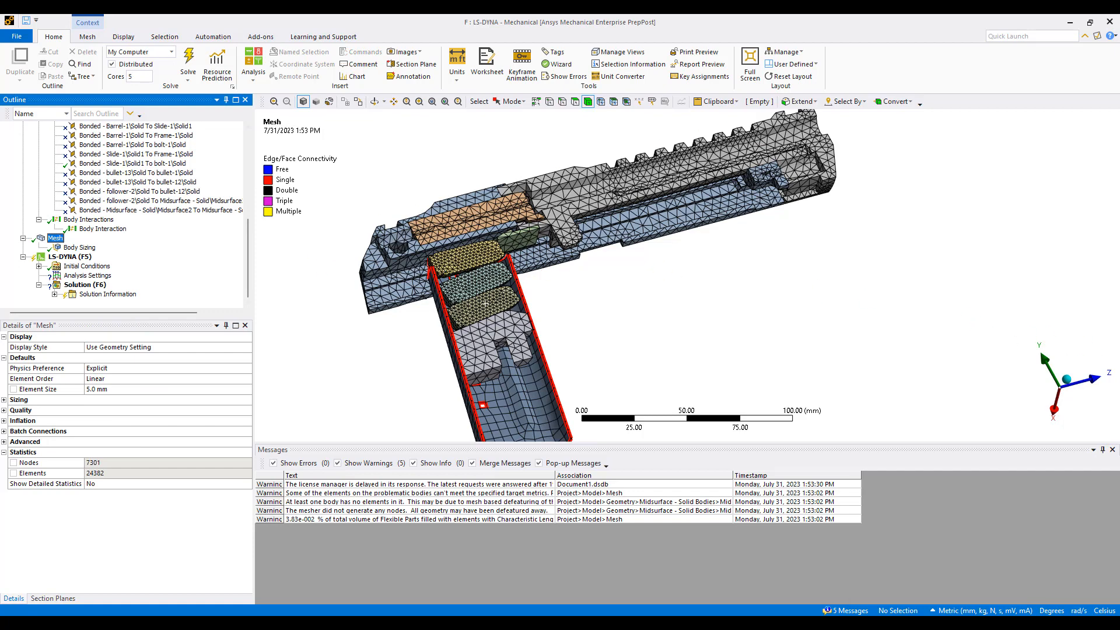
pyautogui.click(485, 304)
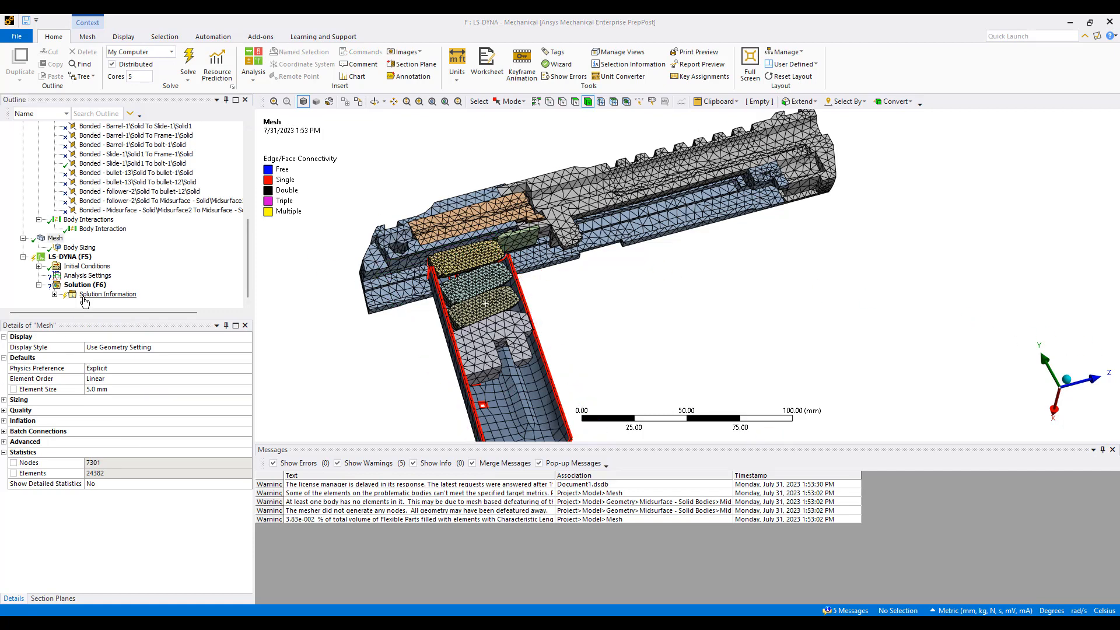
pyautogui.click(88, 276)
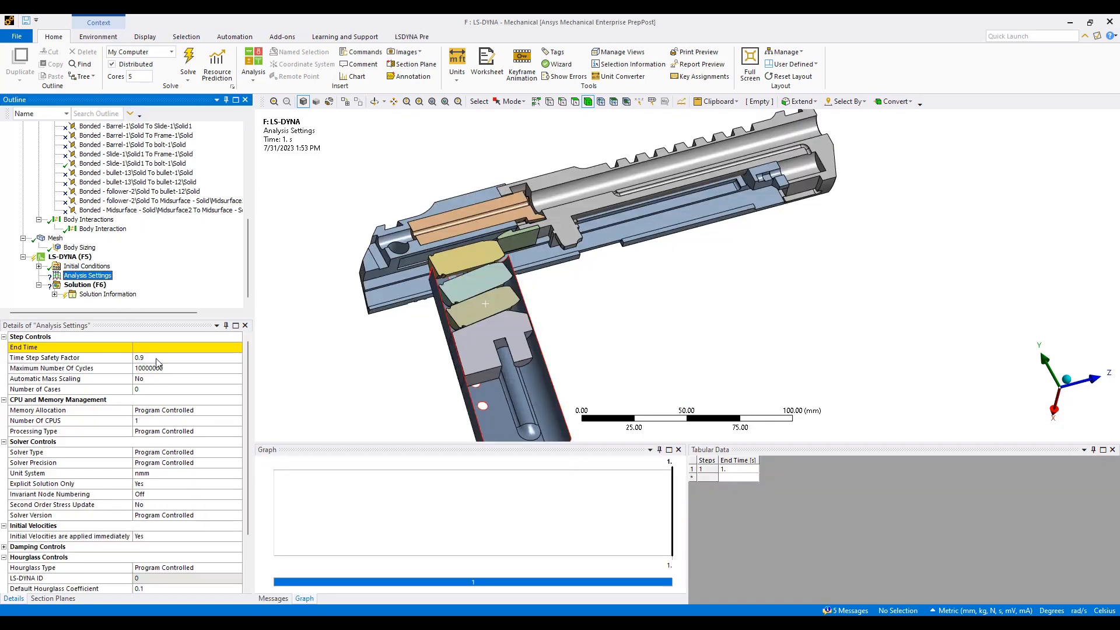
# Set the analysis end time to 0.015 s and the number of CPUs to 5.
pyautogui.click(161, 348)
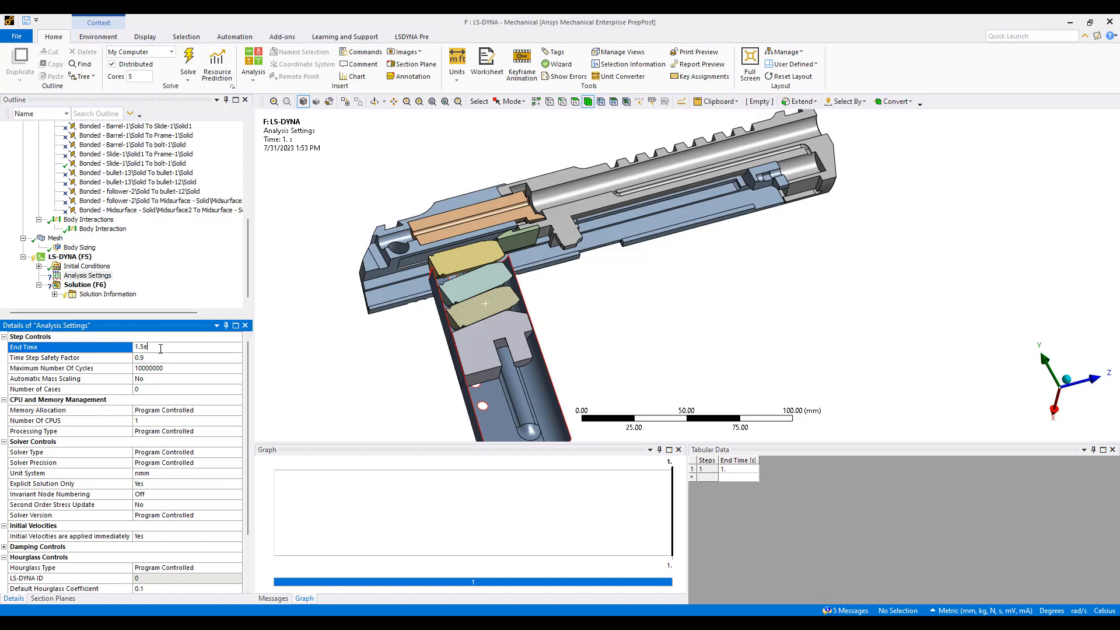
pyautogui.press('Return')
pyautogui.click(155, 420)
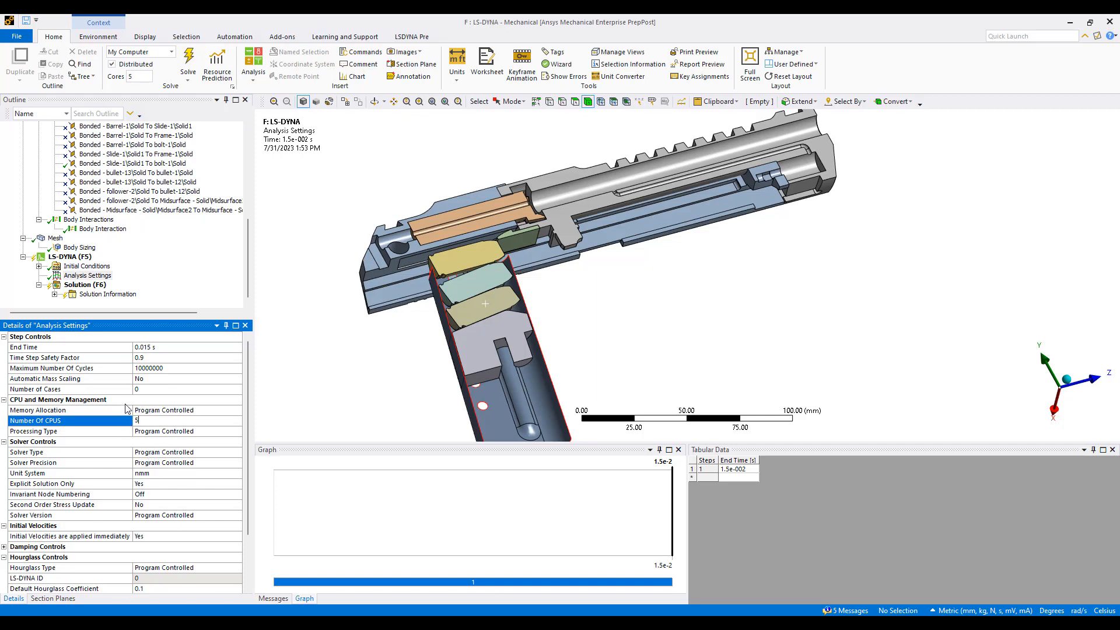
# Turn on automatic mass scaling in the analysis settings.
pyautogui.click(206, 378)
pyautogui.click(236, 380)
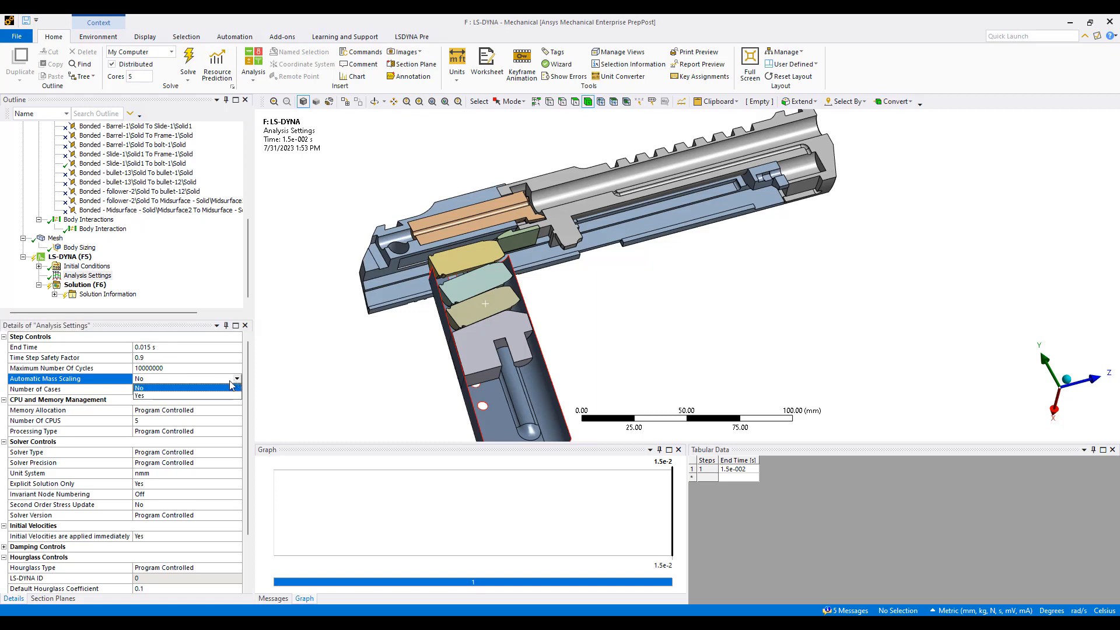
pyautogui.click(194, 399)
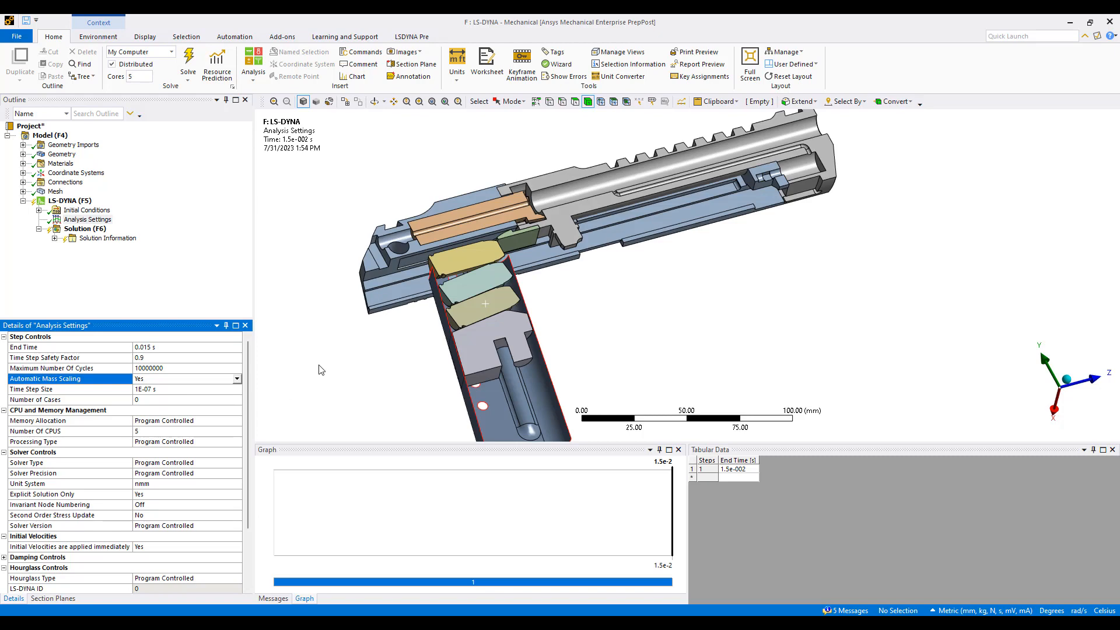
pyautogui.moveTo(368, 443); pyautogui.dragTo(368, 545)
pyautogui.moveTo(444, 420); pyautogui.dragTo(508, 432, button='middle')
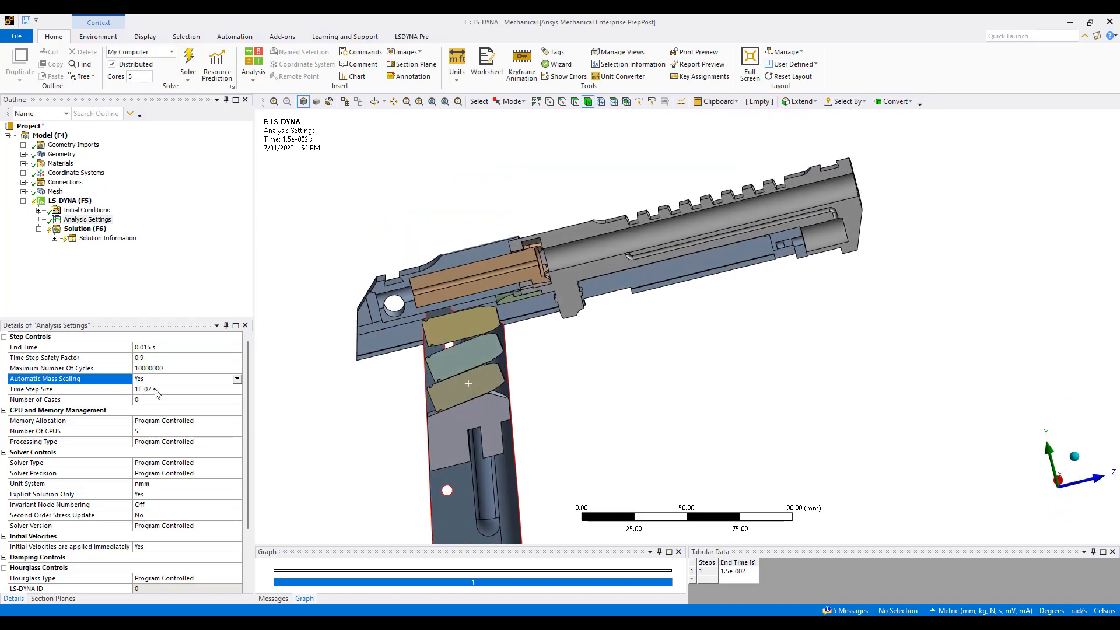
pyautogui.moveTo(501, 350); pyautogui.dragTo(567, 367, button='middle')
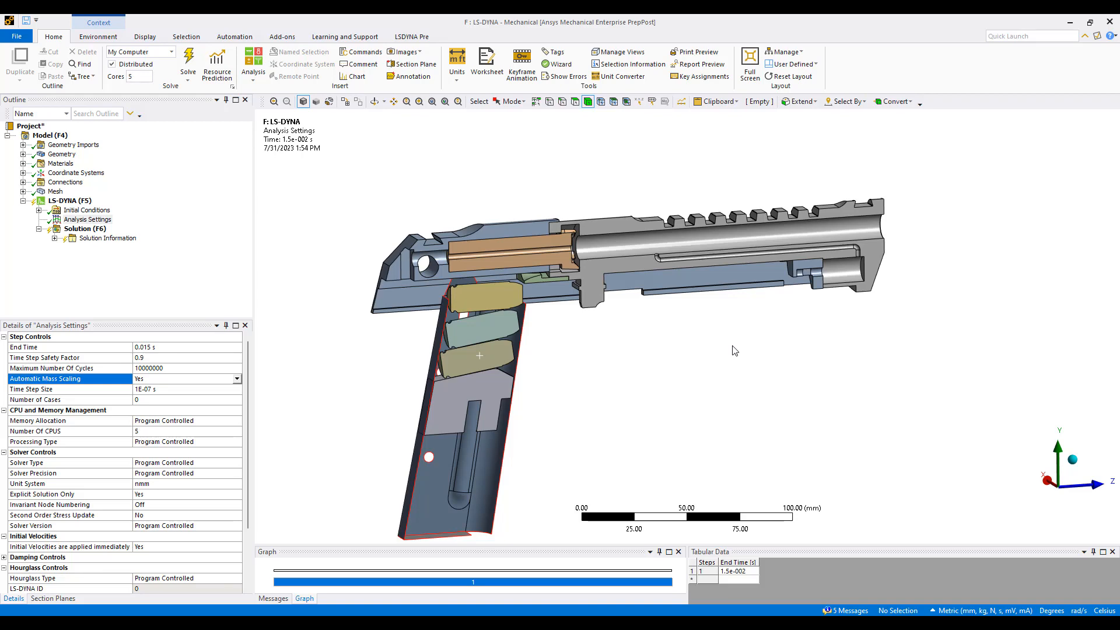
pyautogui.moveTo(607, 354); pyautogui.dragTo(592, 326, button='middle')
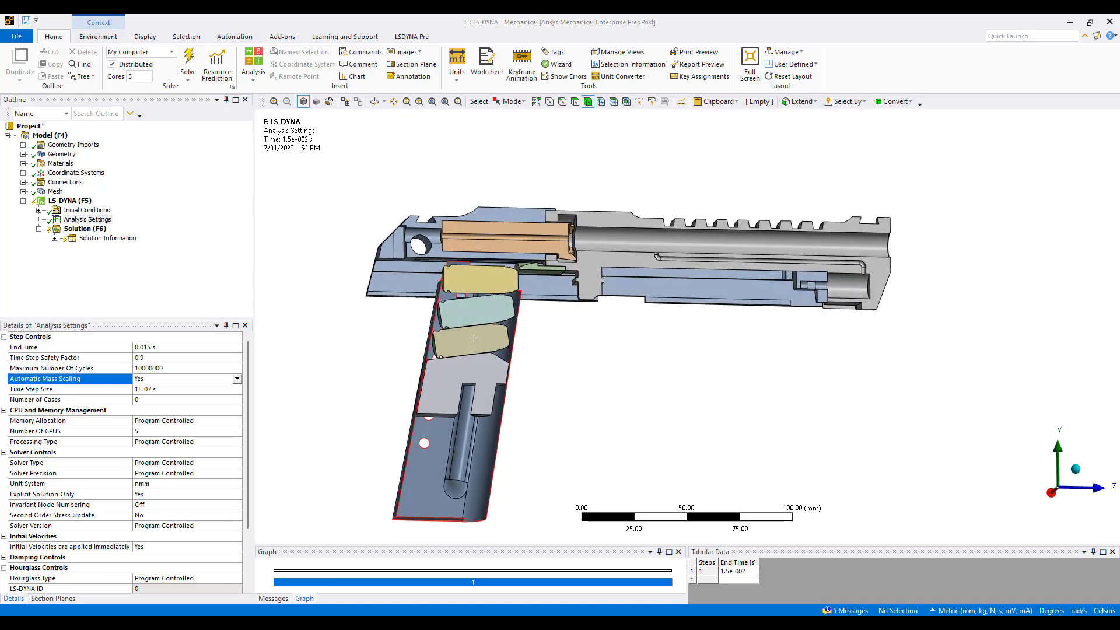
pyautogui.moveTo(807, 325); pyautogui.dragTo(786, 338, button='middle')
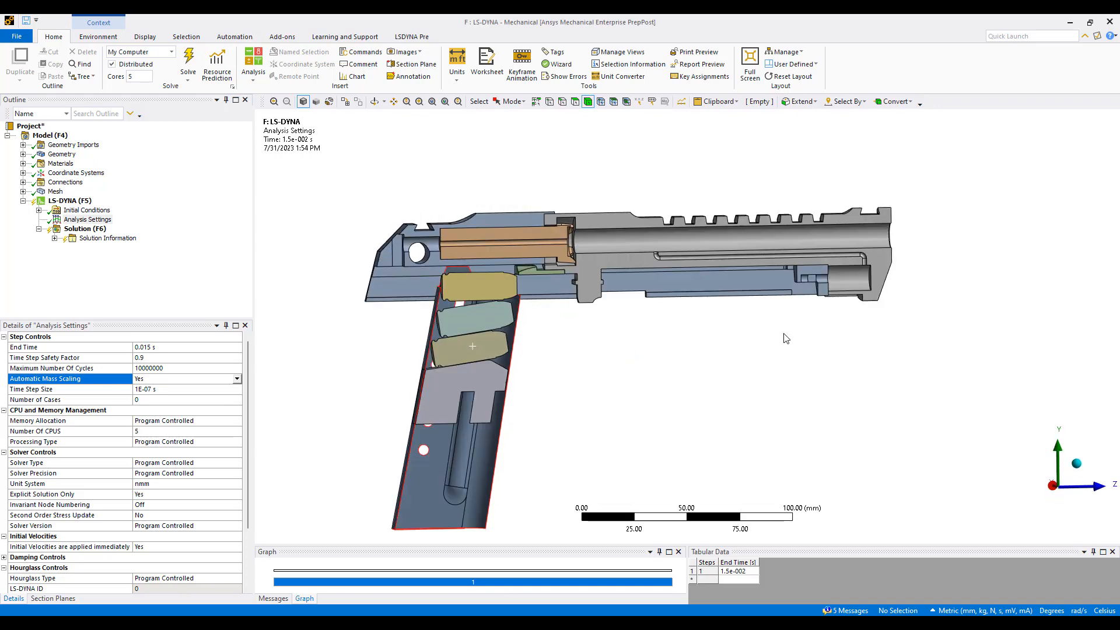
# Insert a displacement in the LS-DYNA analysis on the 12 section-plane faces of the solid pistol parts, the three bullets and the follower.
pyautogui.click(70, 201)
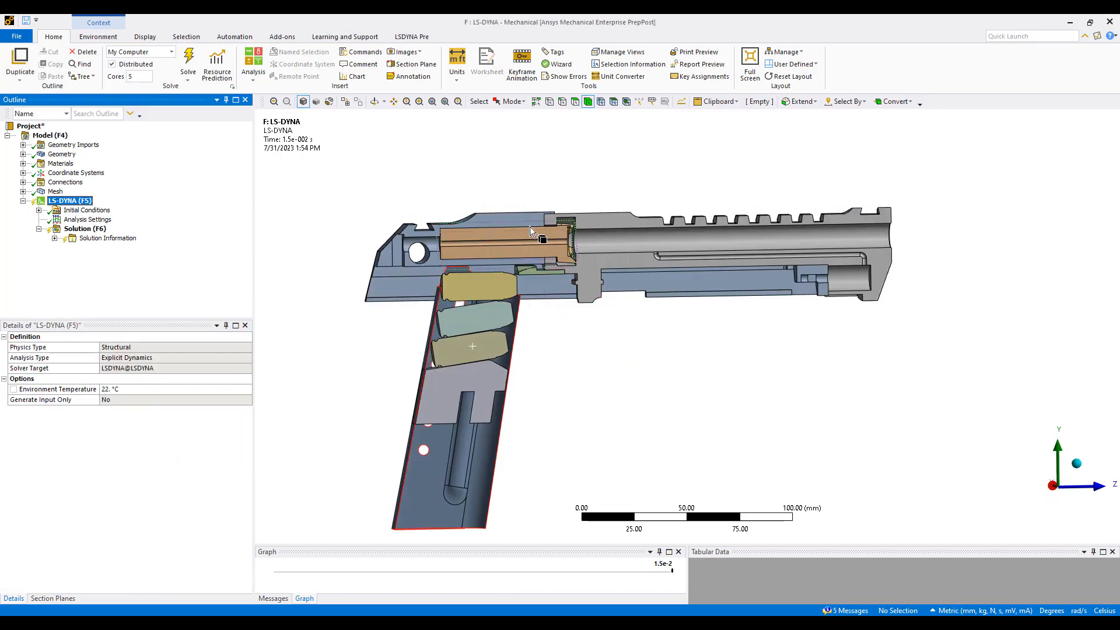
pyautogui.click(575, 102)
pyautogui.keyDown('shift'); pyautogui.moveTo(688, 390); pyautogui.dragTo(861, 352, button='middle'); pyautogui.keyUp('shift')
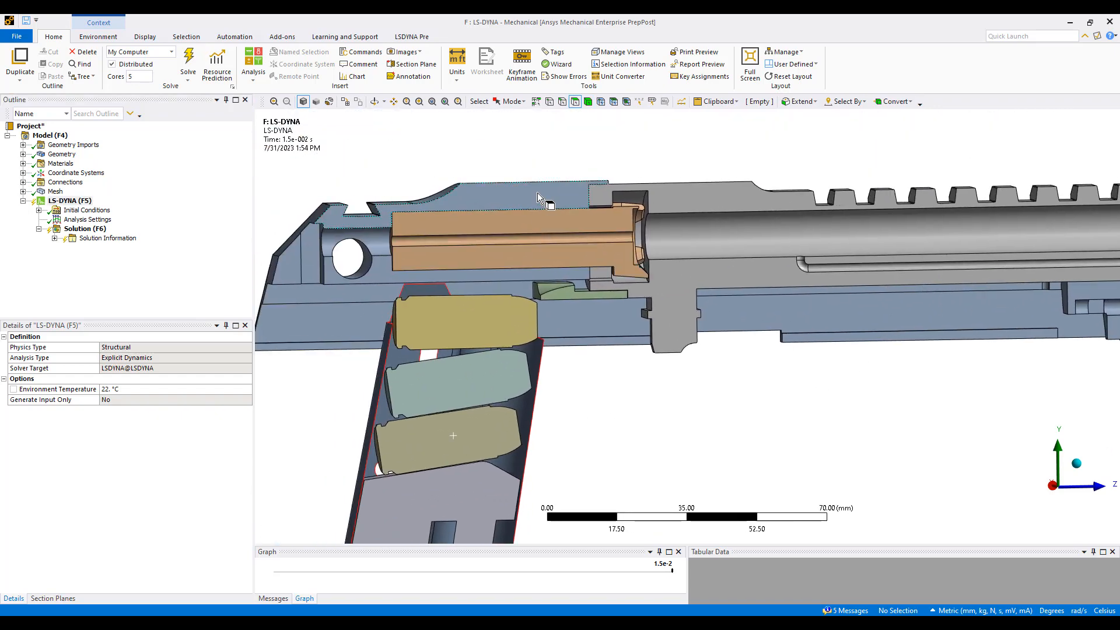
pyautogui.moveTo(543, 198); pyautogui.dragTo(538, 214)
pyautogui.keyDown('ctrl'); pyautogui.click(536, 249); pyautogui.keyUp('ctrl')
pyautogui.keyDown('ctrl'); pyautogui.click(425, 274); pyautogui.keyUp('ctrl')
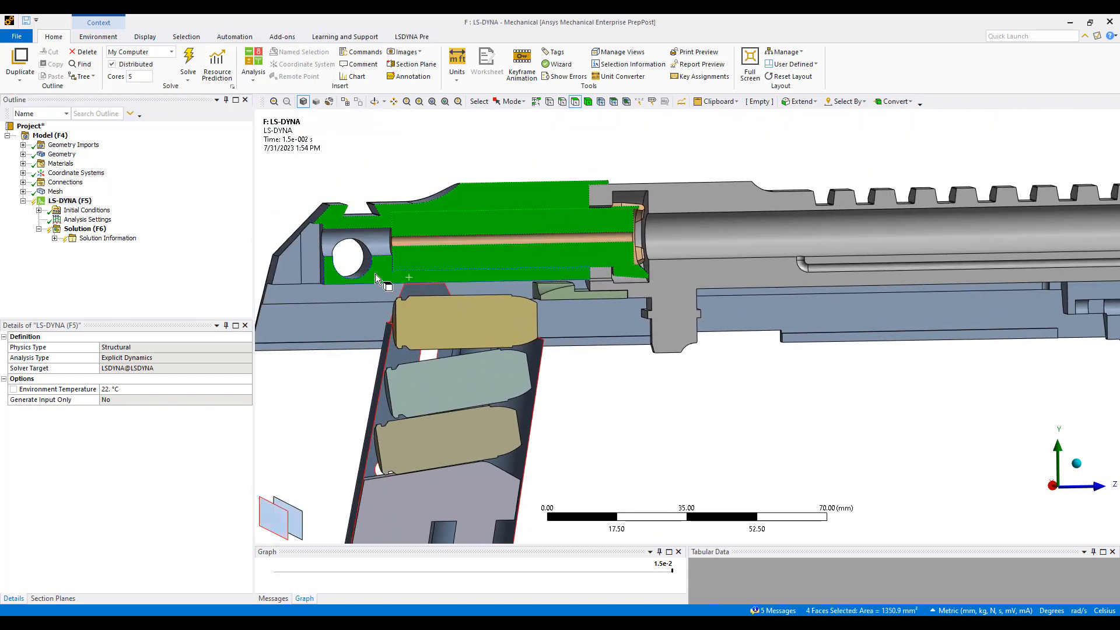
pyautogui.moveTo(375, 274); pyautogui.dragTo(592, 269, button='middle')
pyautogui.keyDown('ctrl'); pyautogui.click(542, 290); pyautogui.keyUp('ctrl')
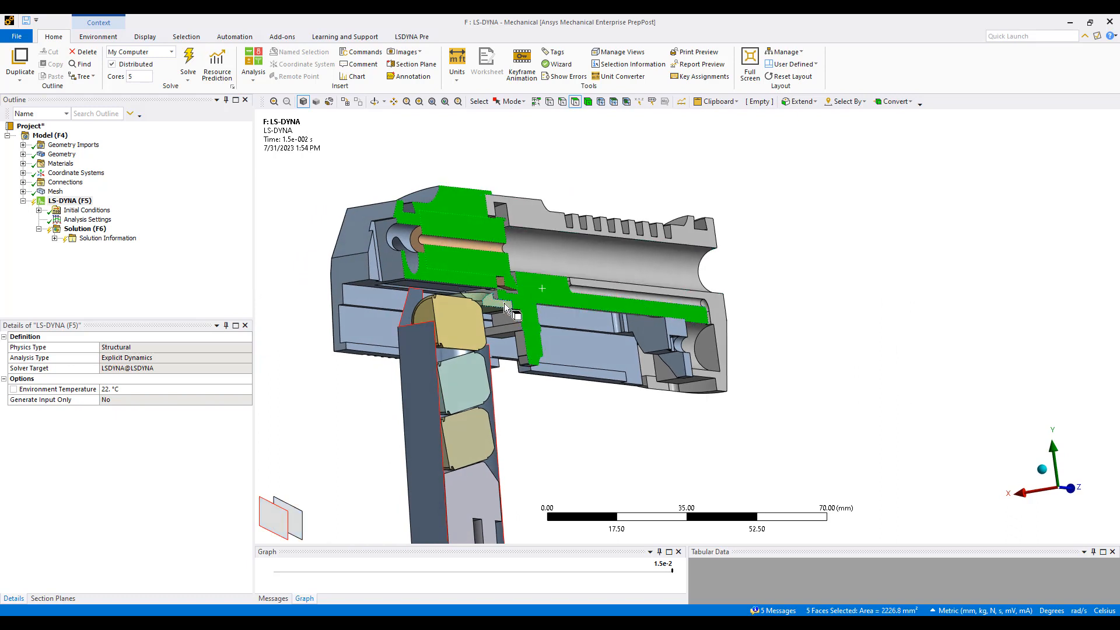
pyautogui.keyDown('ctrl'); pyautogui.click(578, 230); pyautogui.keyUp('ctrl')
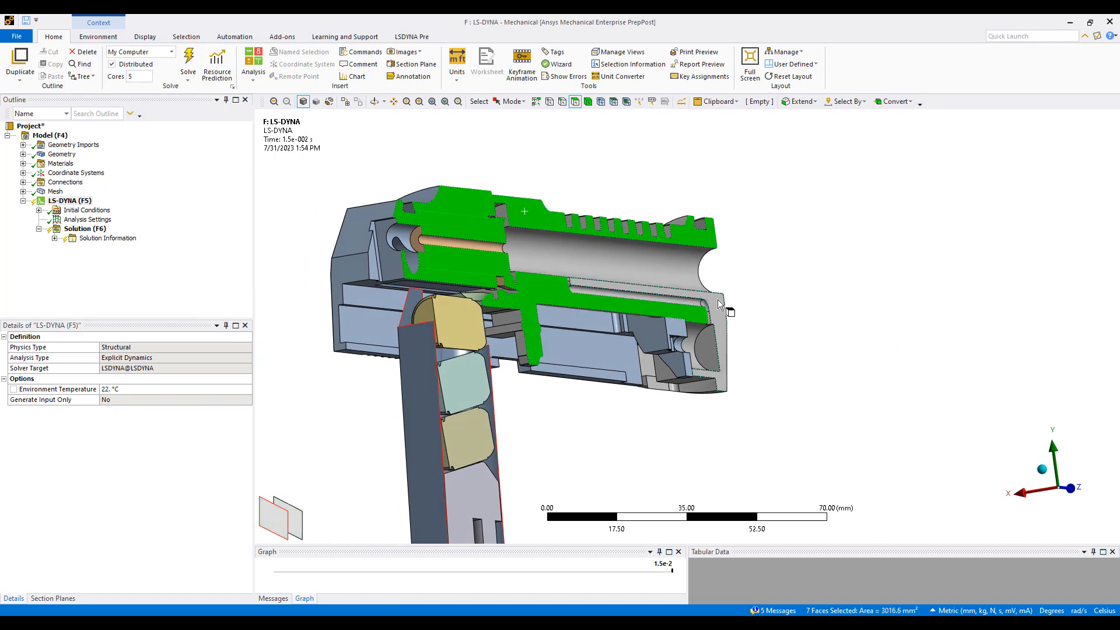
pyautogui.keyDown('ctrl'); pyautogui.click(723, 333); pyautogui.keyUp('ctrl')
pyautogui.keyDown('ctrl'); pyautogui.click(464, 314); pyautogui.keyUp('ctrl')
pyautogui.keyDown('ctrl'); pyautogui.click(468, 363); pyautogui.keyUp('ctrl')
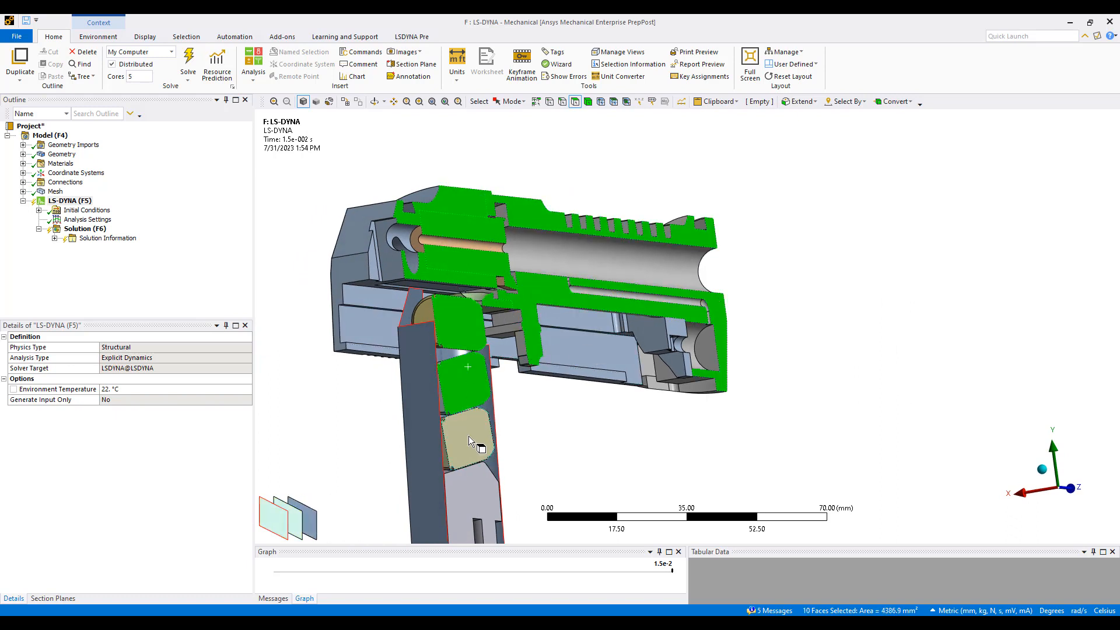
pyautogui.keyDown('ctrl'); pyautogui.click(467, 436); pyautogui.keyUp('ctrl')
pyautogui.keyDown('ctrl'); pyautogui.moveTo(593, 425); pyautogui.dragTo(607, 316, button='middle'); pyautogui.keyUp('ctrl')
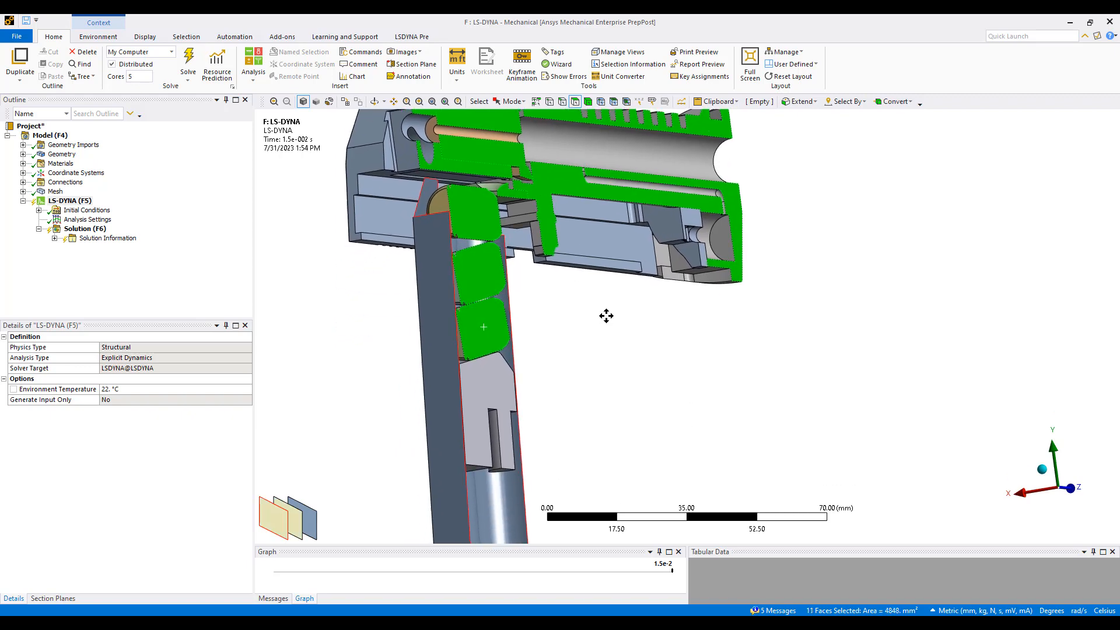
pyautogui.keyDown('ctrl'); pyautogui.click(496, 389); pyautogui.keyUp('ctrl')
pyautogui.rightClick(604, 346)
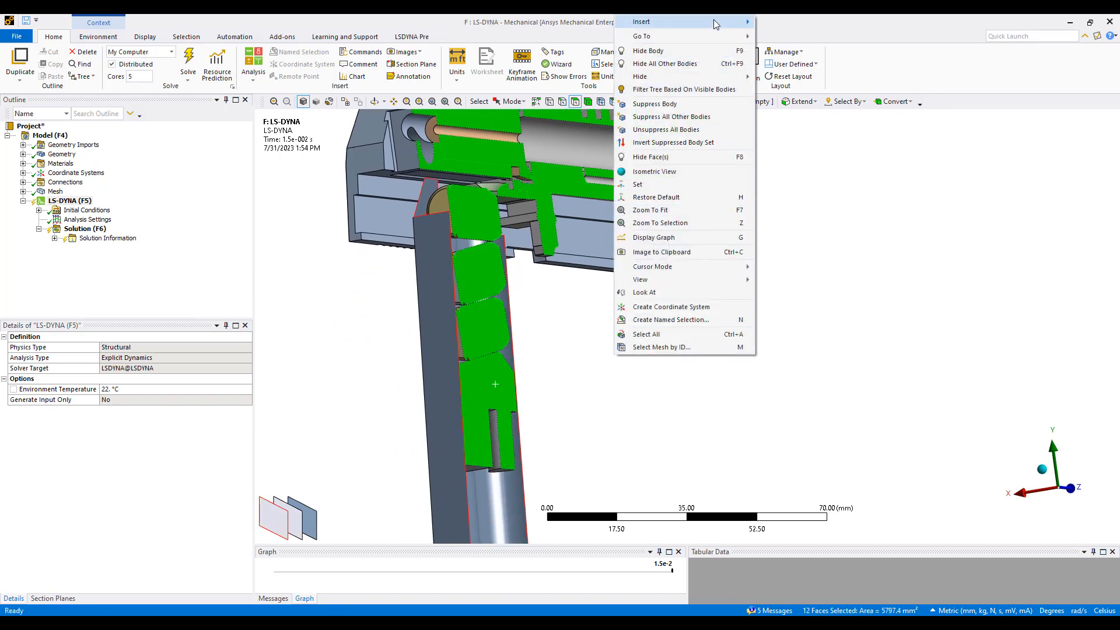
pyautogui.moveTo(724, 21)
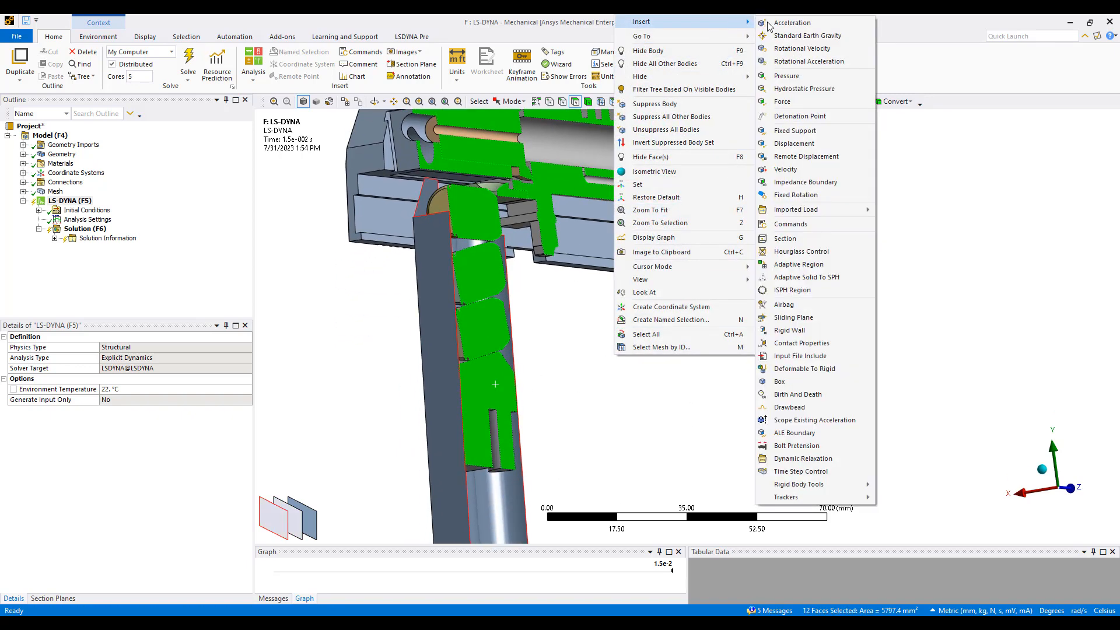
pyautogui.click(794, 143)
# Set the displacement's X component to 0 mm and leave Y and Z free.
pyautogui.moveTo(793, 284); pyautogui.dragTo(725, 337, button='middle')
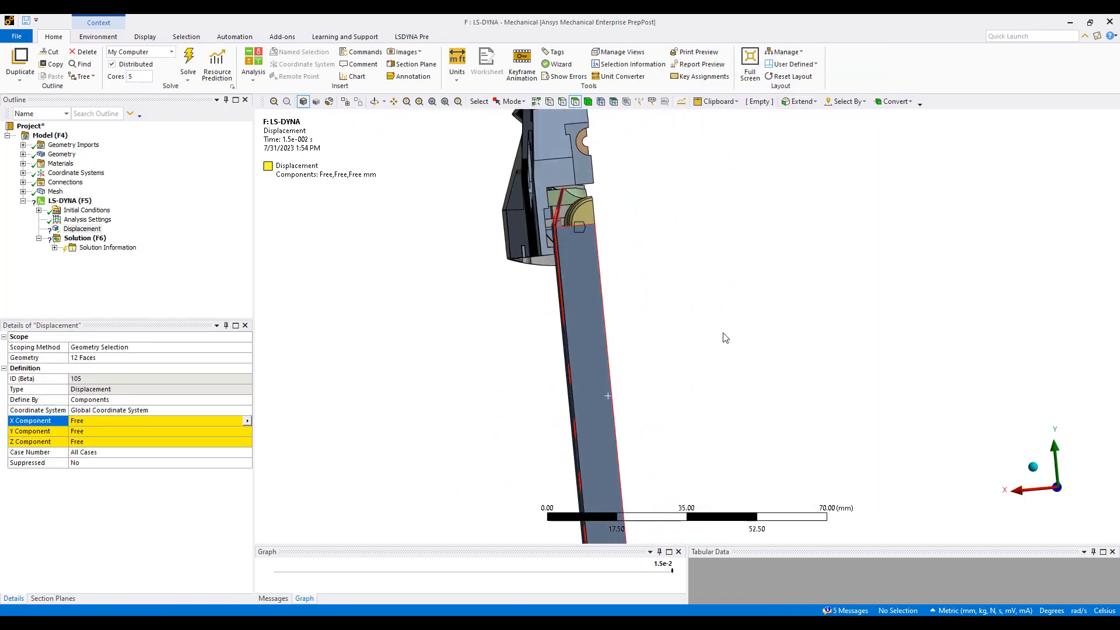
pyautogui.click(196, 421)
pyautogui.write('0')
pyautogui.press('Return')
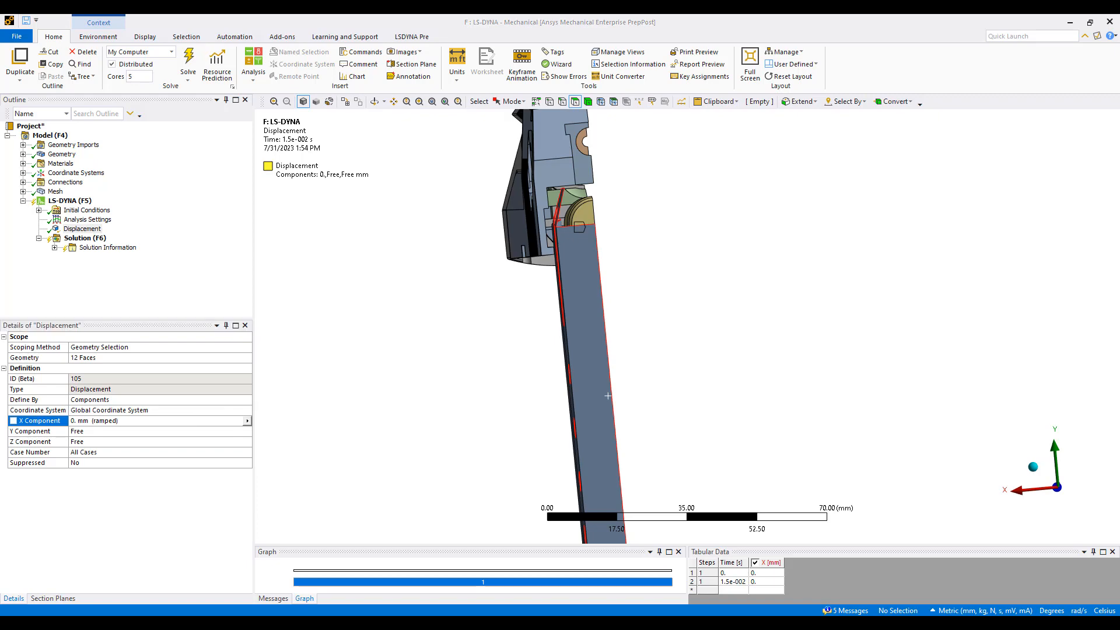
# Add a fixed support on four outer faces of the magazine shell, including its side and back faces.
pyautogui.moveTo(688, 346); pyautogui.dragTo(630, 321, button='middle')
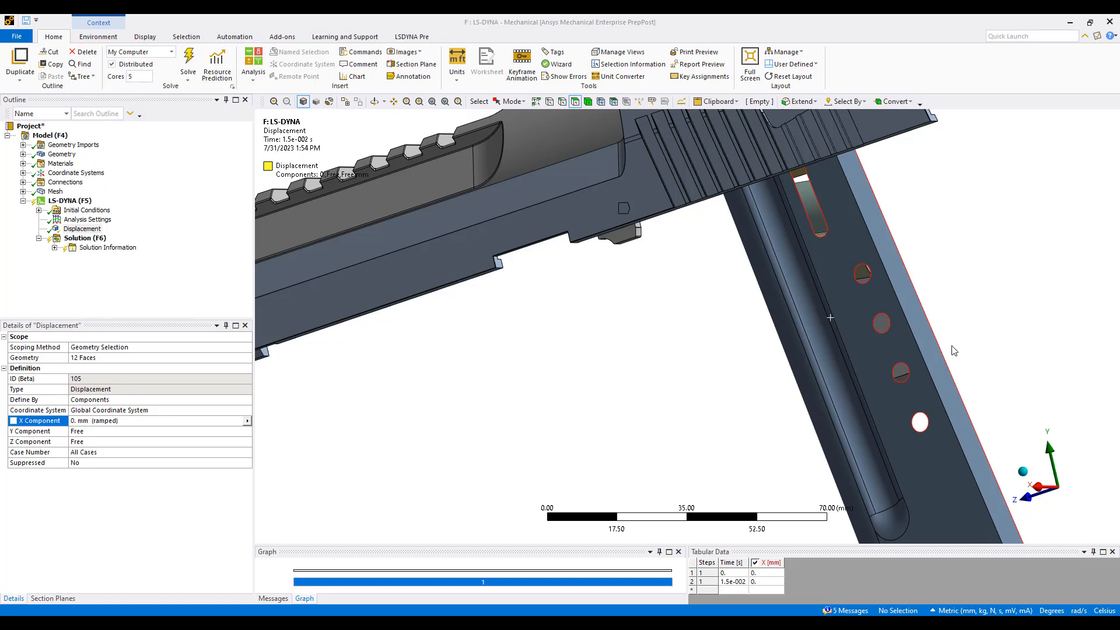
pyautogui.moveTo(930, 369); pyautogui.dragTo(931, 335, button='middle')
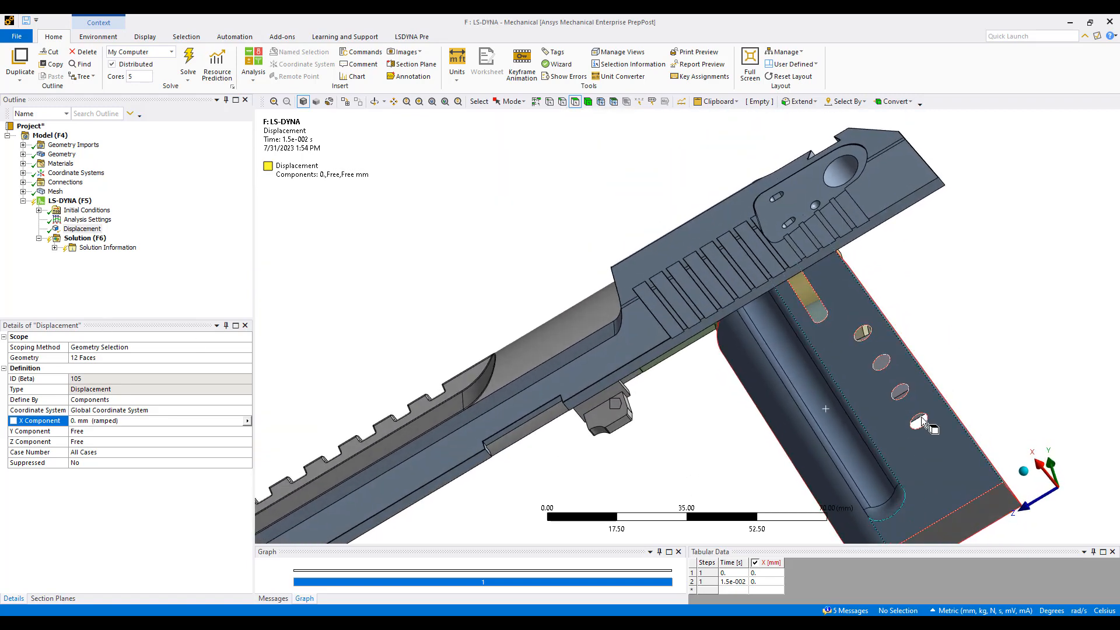
pyautogui.click(919, 460)
pyautogui.moveTo(919, 459); pyautogui.dragTo(994, 460, button='middle')
pyautogui.keyDown('ctrl'); pyautogui.click(988, 452); pyautogui.keyUp('ctrl')
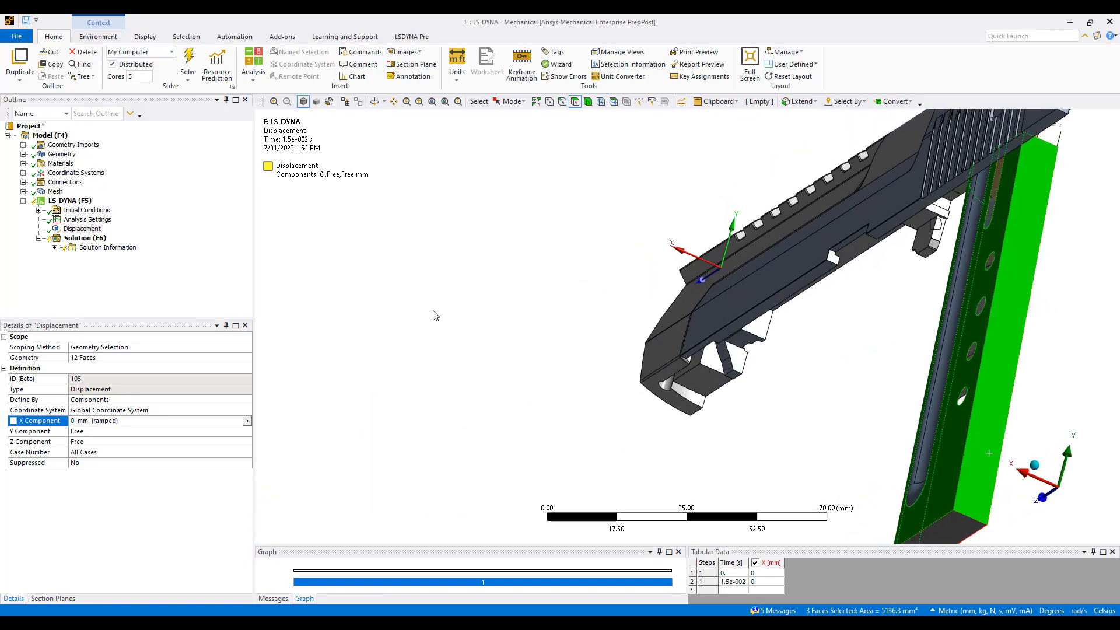
pyautogui.keyDown('ctrl'); pyautogui.moveTo(747, 394); pyautogui.dragTo(625, 222, button='middle'); pyautogui.keyUp('ctrl')
pyautogui.keyDown('ctrl'); pyautogui.click(828, 375); pyautogui.keyUp('ctrl')
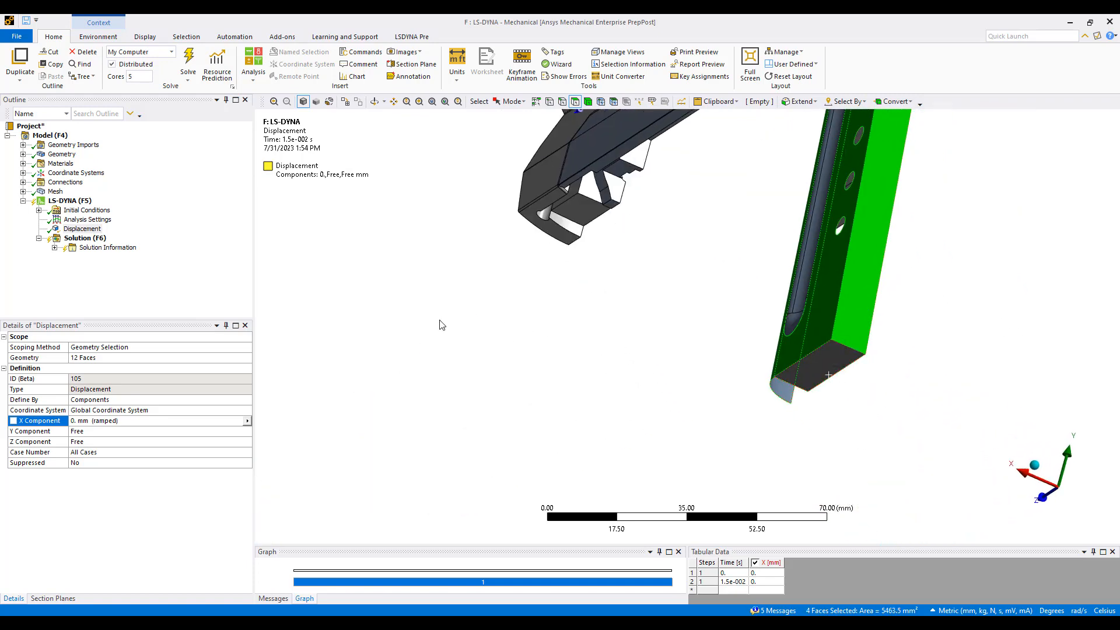
pyautogui.rightClick(370, 292)
pyautogui.moveTo(413, 282)
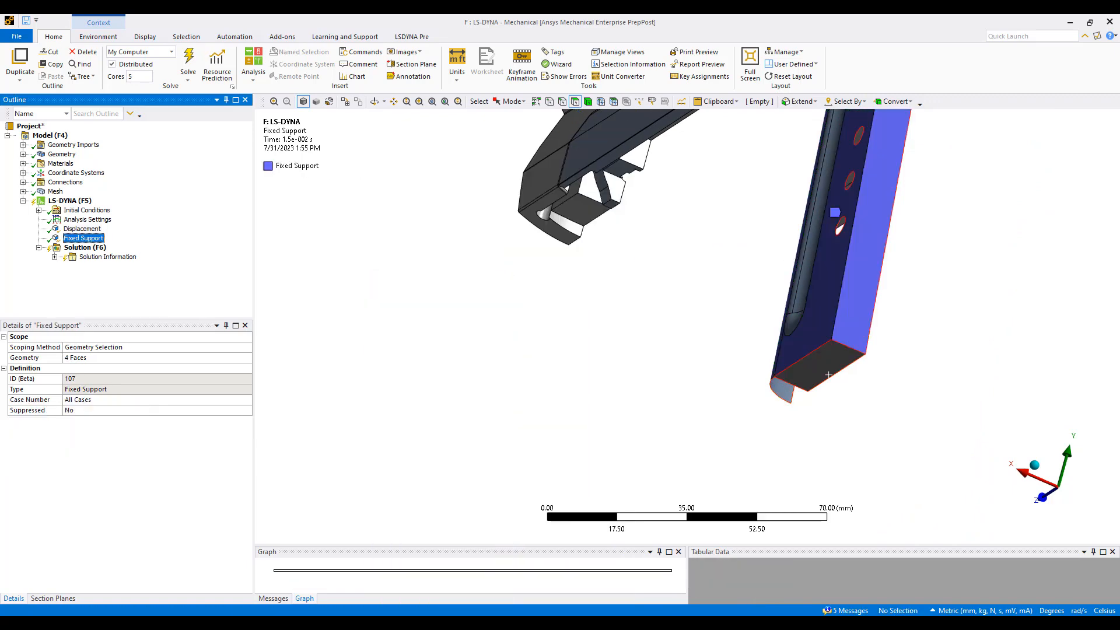
pyautogui.click(828, 374)
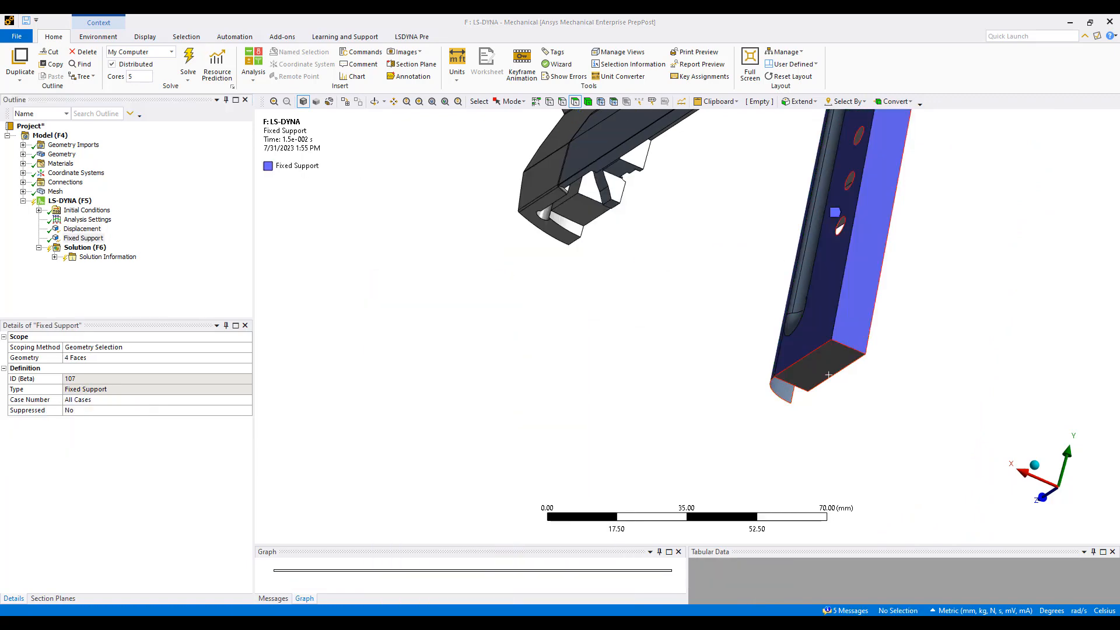
# Add a force on the recessed underside face of the follower inside the magazine.
pyautogui.moveTo(777, 286); pyautogui.dragTo(751, 317, button='middle')
pyautogui.click(820, 264)
pyautogui.moveTo(729, 429); pyautogui.dragTo(761, 295, button='middle')
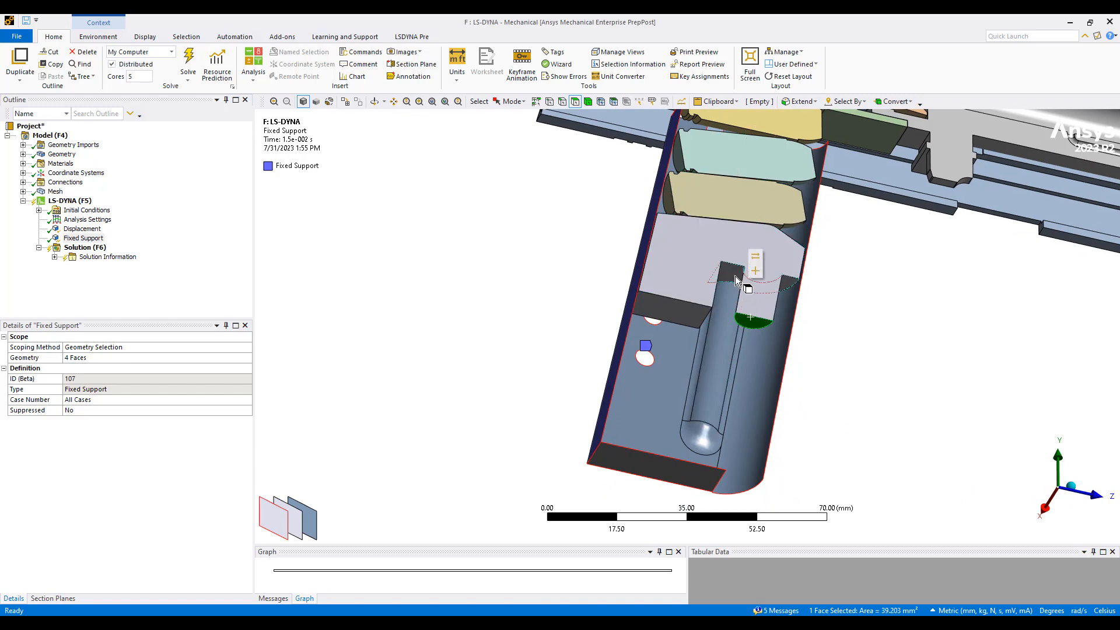
pyautogui.click(781, 285)
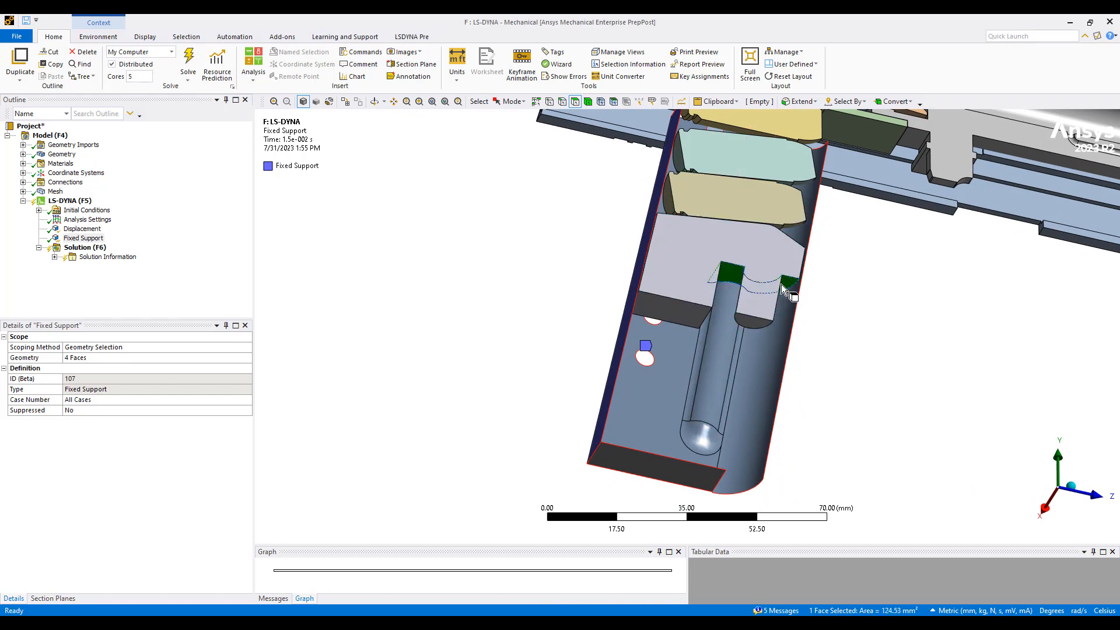
pyautogui.rightClick(528, 278)
pyautogui.moveTo(576, 281)
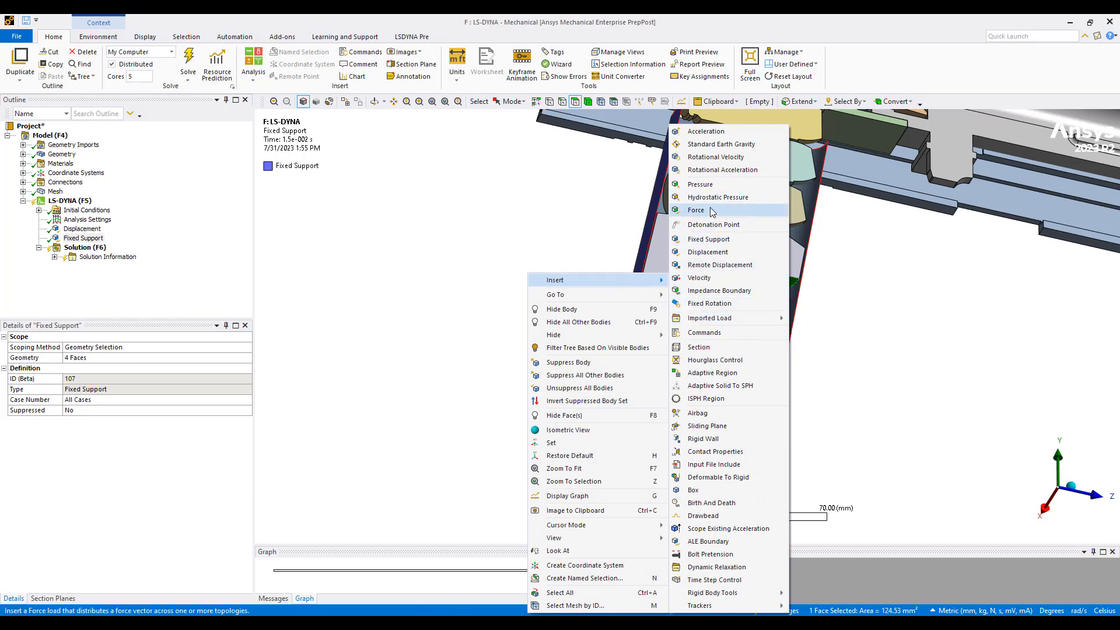
pyautogui.click(696, 210)
# Direct the follower force upward along the magazine's long rear edge and set its magnitude to 500 N.
pyautogui.moveTo(791, 280); pyautogui.dragTo(768, 281, button='middle')
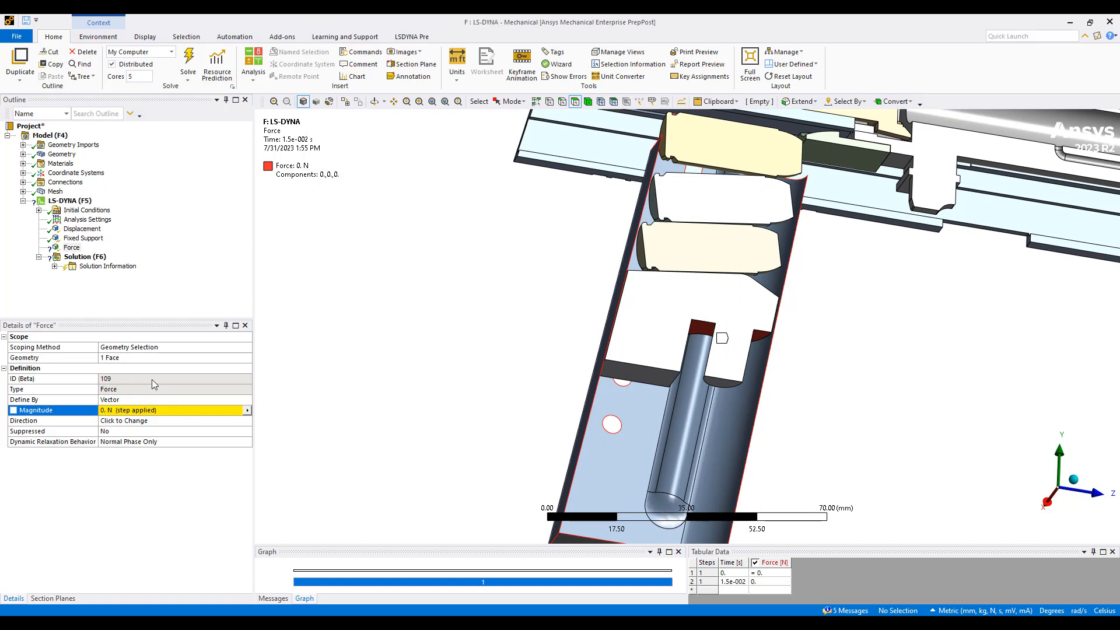
pyautogui.click(179, 400)
pyautogui.click(150, 420)
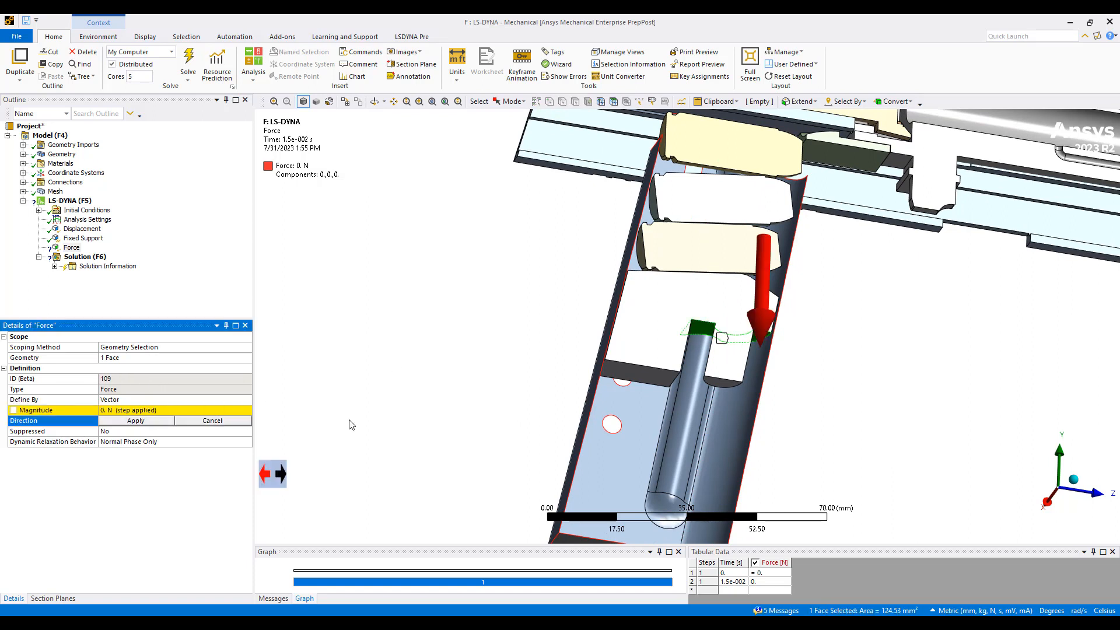
pyautogui.click(599, 392)
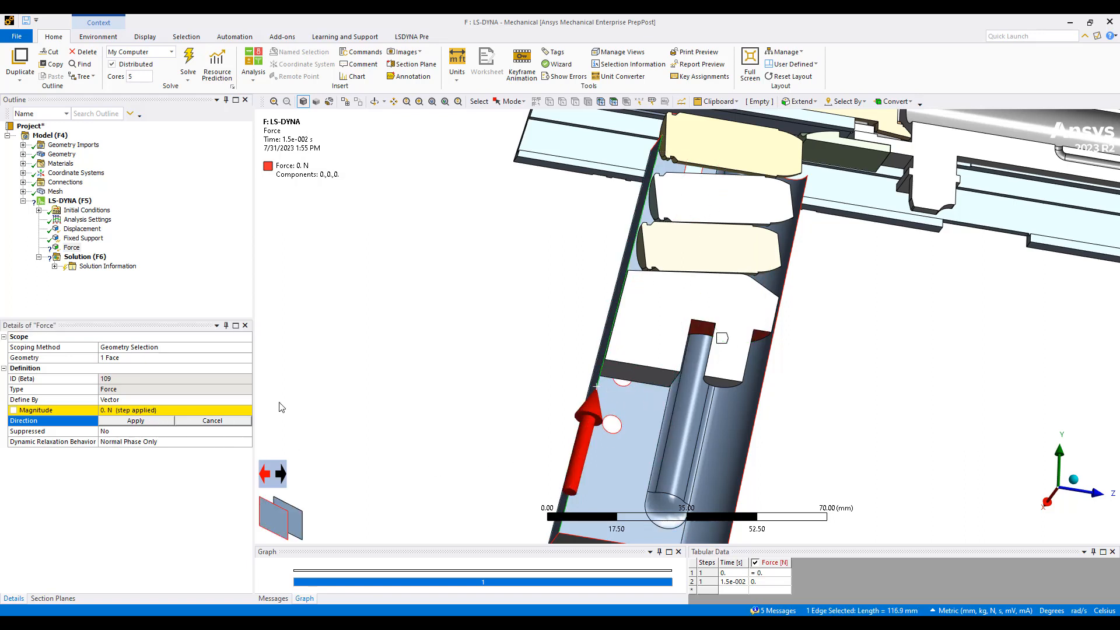
pyautogui.click(136, 421)
pyautogui.click(162, 411)
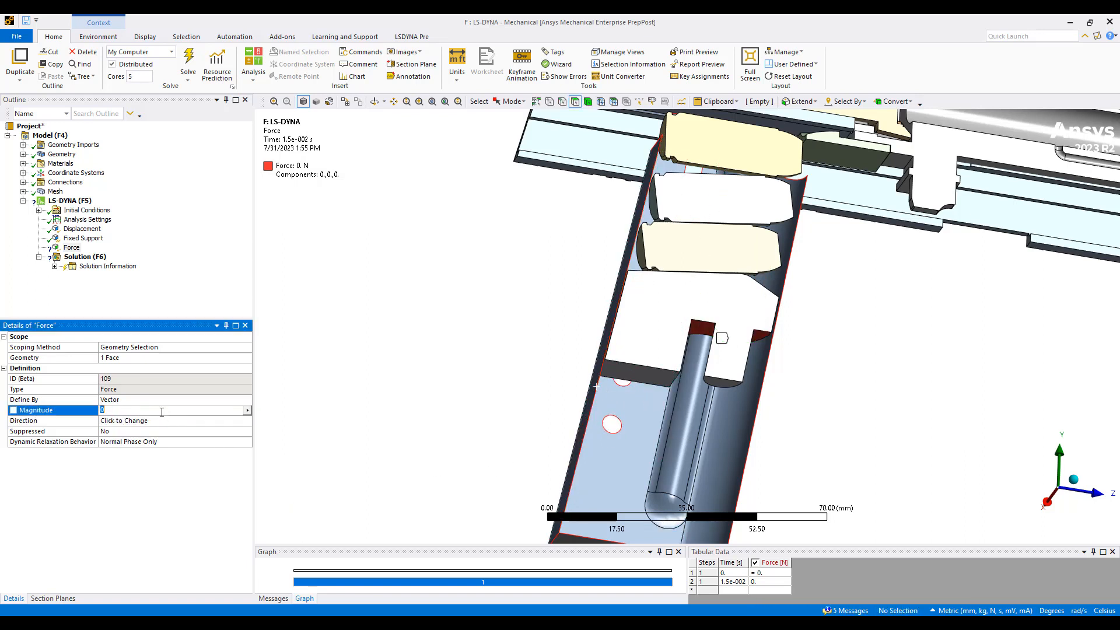
pyautogui.write('500')
pyautogui.press('Return')
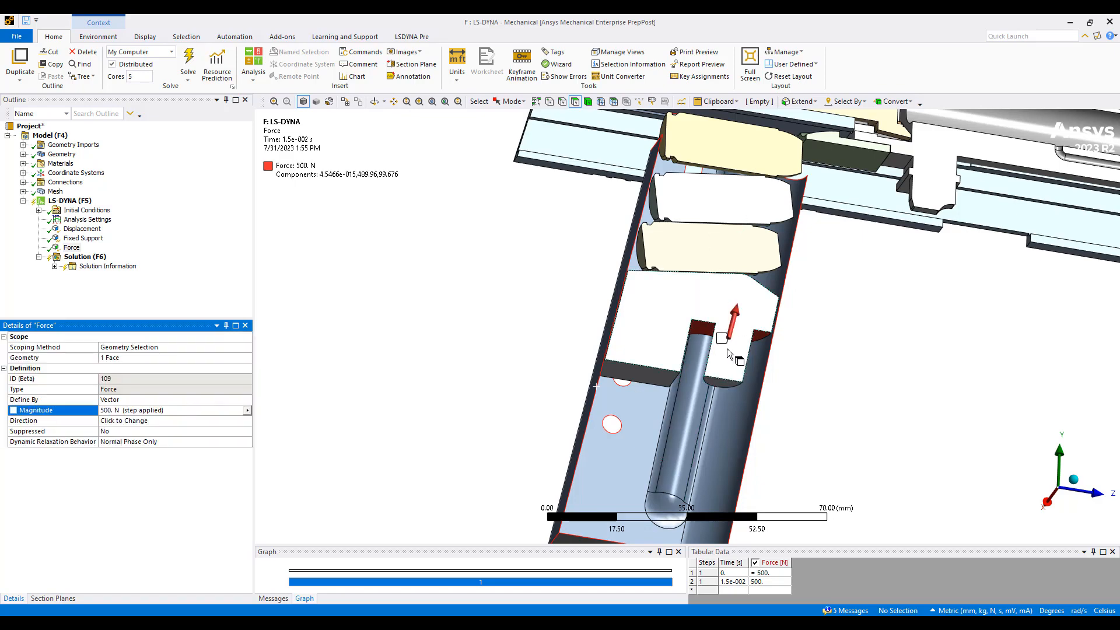
# Check the direction of the follower force and display the mesh around the bullets and magazine.
pyautogui.moveTo(727, 349); pyautogui.dragTo(715, 377, button='middle')
pyautogui.moveTo(740, 314); pyautogui.dragTo(764, 361, button='middle')
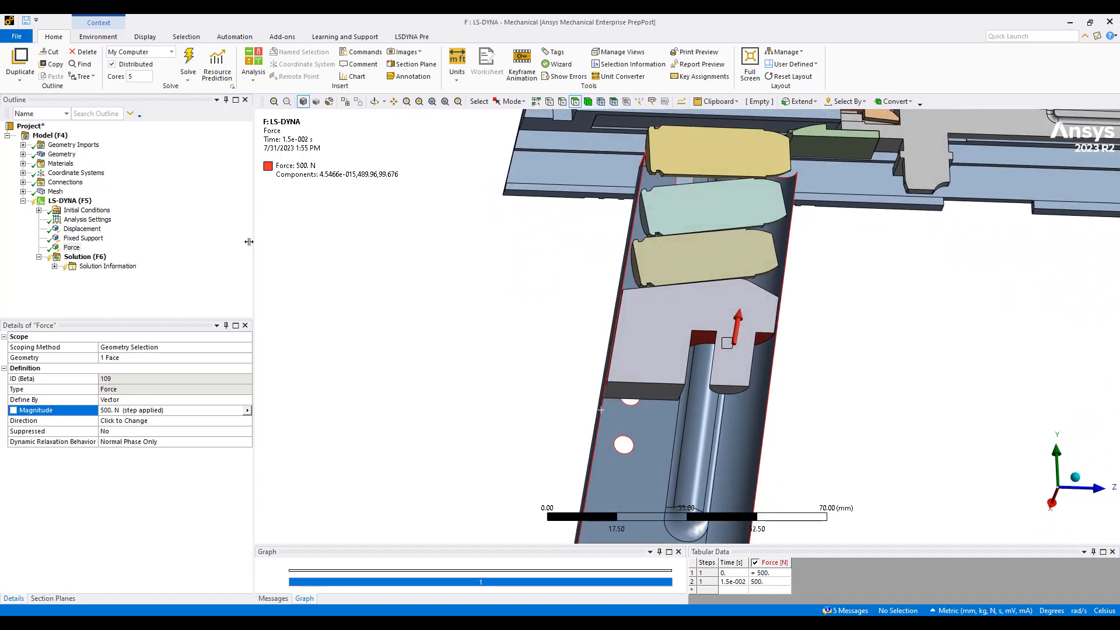
pyautogui.click(56, 191)
pyautogui.moveTo(759, 201); pyautogui.dragTo(595, 251, button='middle')
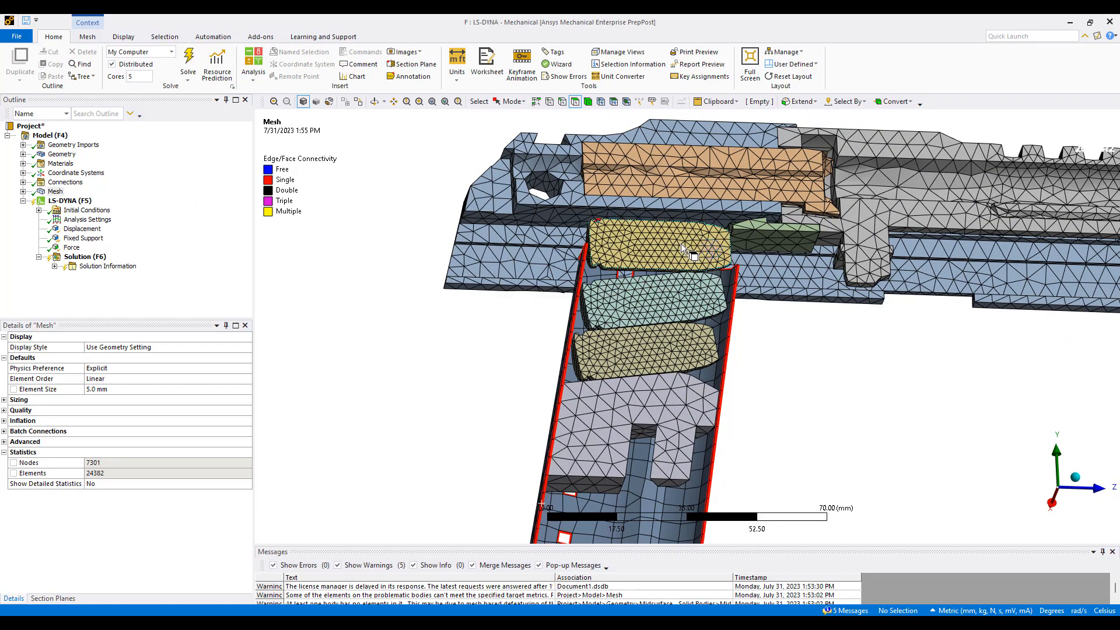
# Examine the mesh clearance between the bullets, the follower and the magazine shell's rear wall.
pyautogui.scroll(10, 670, 281)
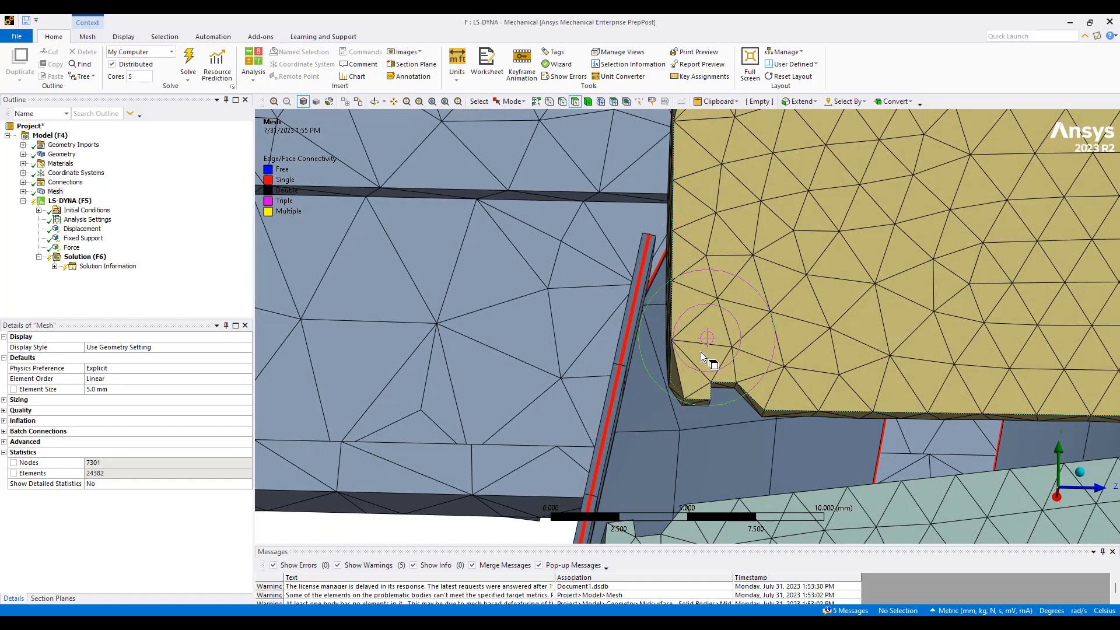
pyautogui.moveTo(716, 287); pyautogui.dragTo(848, 242, button='middle')
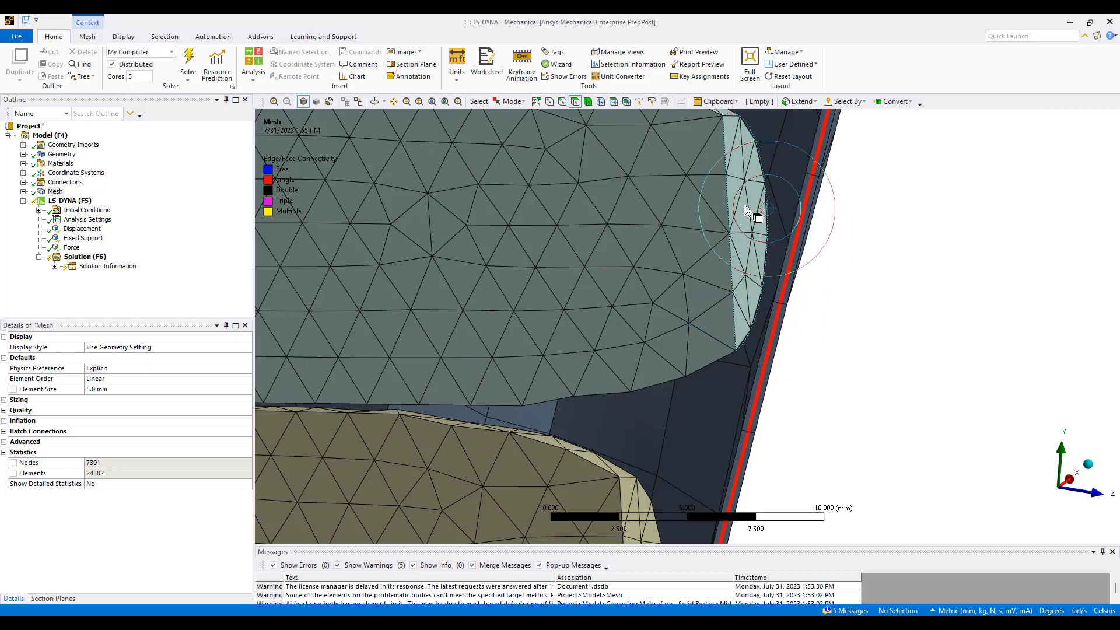
pyautogui.moveTo(747, 224)
pyautogui.keyDown('ctrl'); pyautogui.mouseDown(button='middle')
pyautogui.moveTo(785, 257)
pyautogui.moveTo(787, 200)
pyautogui.moveTo(807, 313)
pyautogui.moveTo(781, 324)
pyautogui.moveTo(817, 263)
pyautogui.moveTo(829, 280)
pyautogui.moveTo(811, 356)
pyautogui.moveTo(870, 282)
pyautogui.moveTo(852, 305)
pyautogui.moveTo(795, 270)
pyautogui.moveTo(852, 325)
pyautogui.moveTo(825, 402)
pyautogui.moveTo(788, 338)
pyautogui.mouseUp(button='middle'); pyautogui.keyUp('ctrl')
pyautogui.keyDown('shift'); pyautogui.moveTo(788, 338); pyautogui.dragTo(637, 315, button='middle'); pyautogui.keyUp('shift')
pyautogui.scroll(5, 608, 395)
pyautogui.scroll(4, 722, 359)
pyautogui.moveTo(662, 375); pyautogui.dragTo(606, 301, button='right')
pyautogui.moveTo(614, 297); pyautogui.dragTo(615, 279, button='middle')
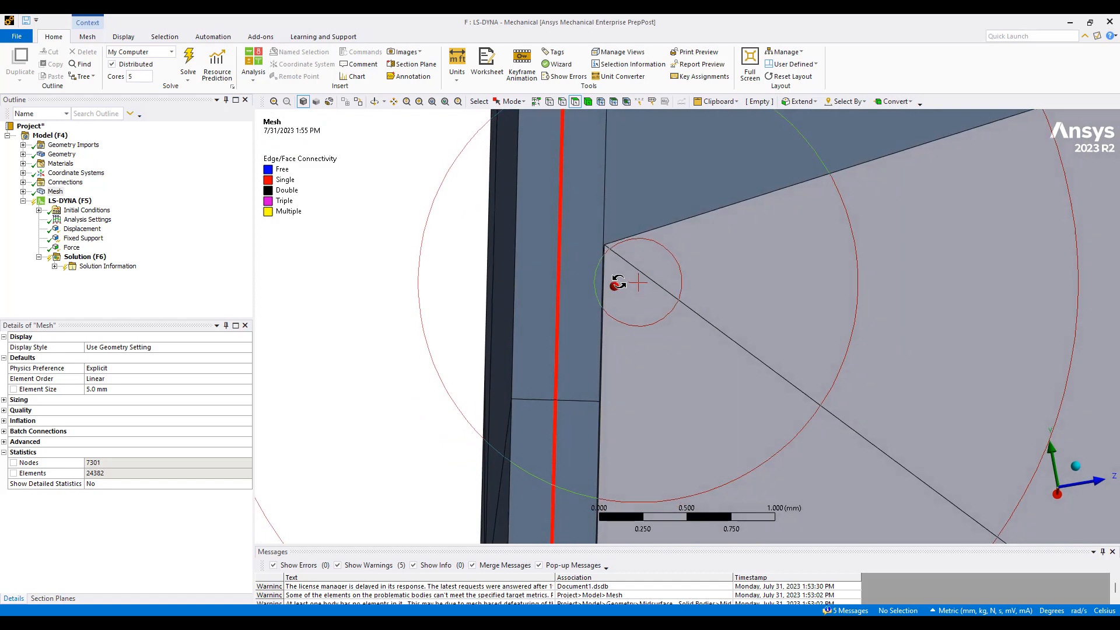
pyautogui.moveTo(566, 222); pyautogui.dragTo(645, 284, button='right')
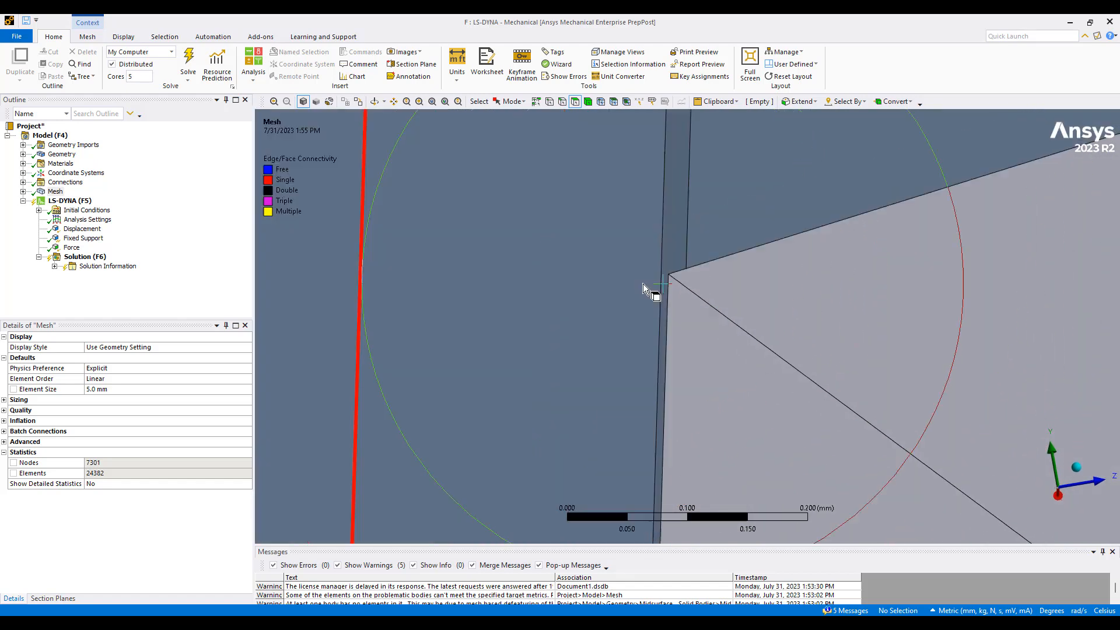
pyautogui.moveTo(700, 296); pyautogui.dragTo(701, 327, button='middle')
pyautogui.scroll(-10, 703, 327)
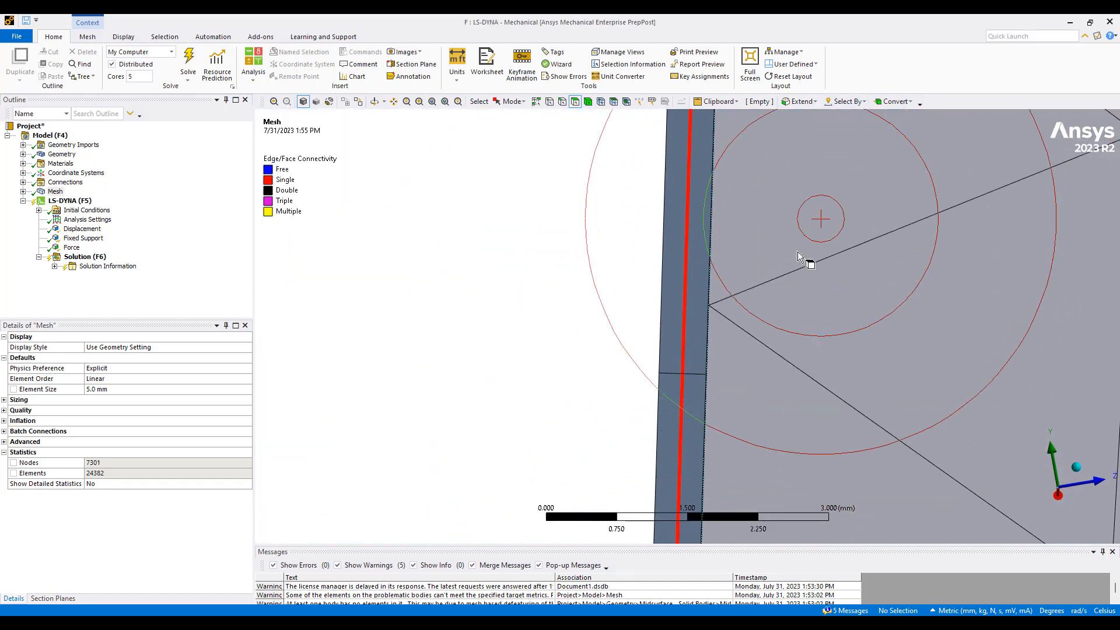
pyautogui.moveTo(814, 250); pyautogui.dragTo(611, 368, button='middle')
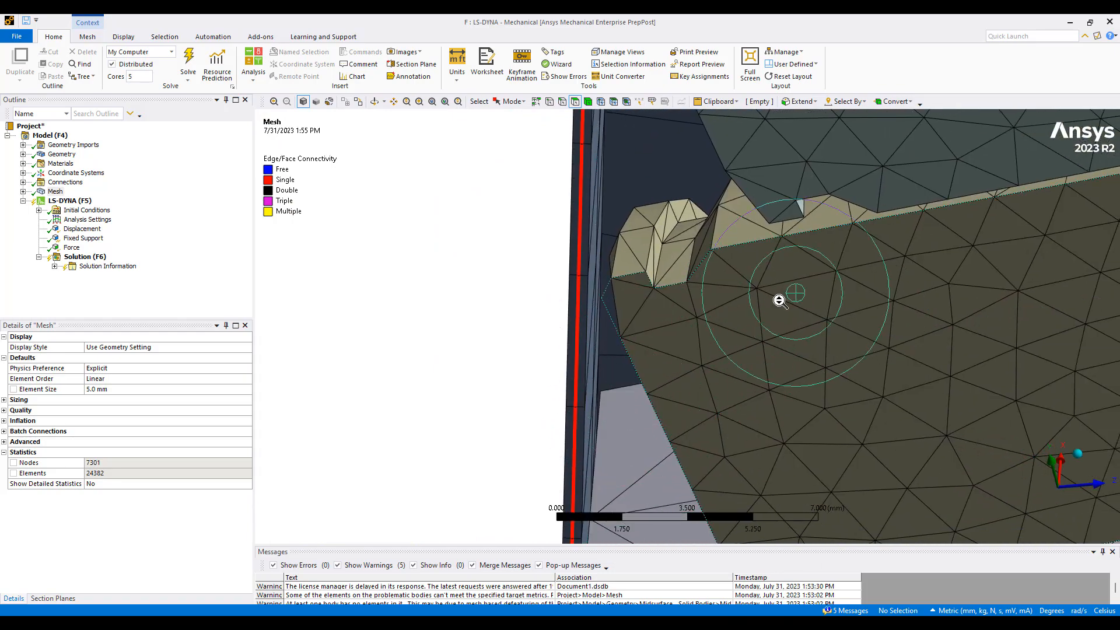
# Examine the mesh gap between the follower's front corner and the magazine shell's front wall.
pyautogui.scroll(-4, 915, 333)
pyautogui.moveTo(915, 333); pyautogui.dragTo(771, 446, button='middle')
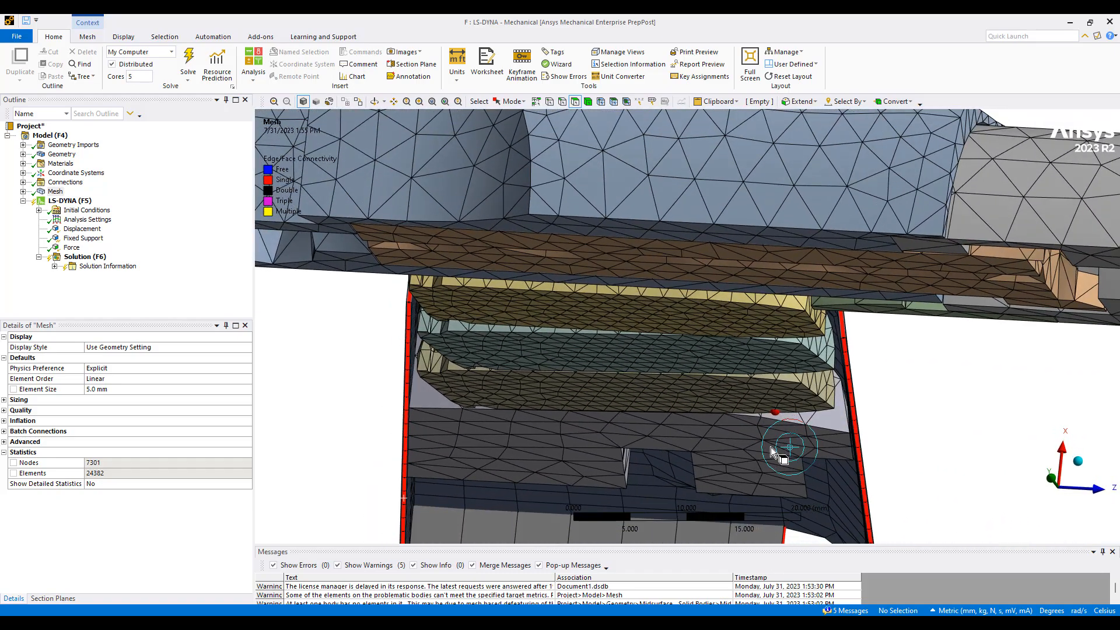
pyautogui.scroll(5, 857, 423)
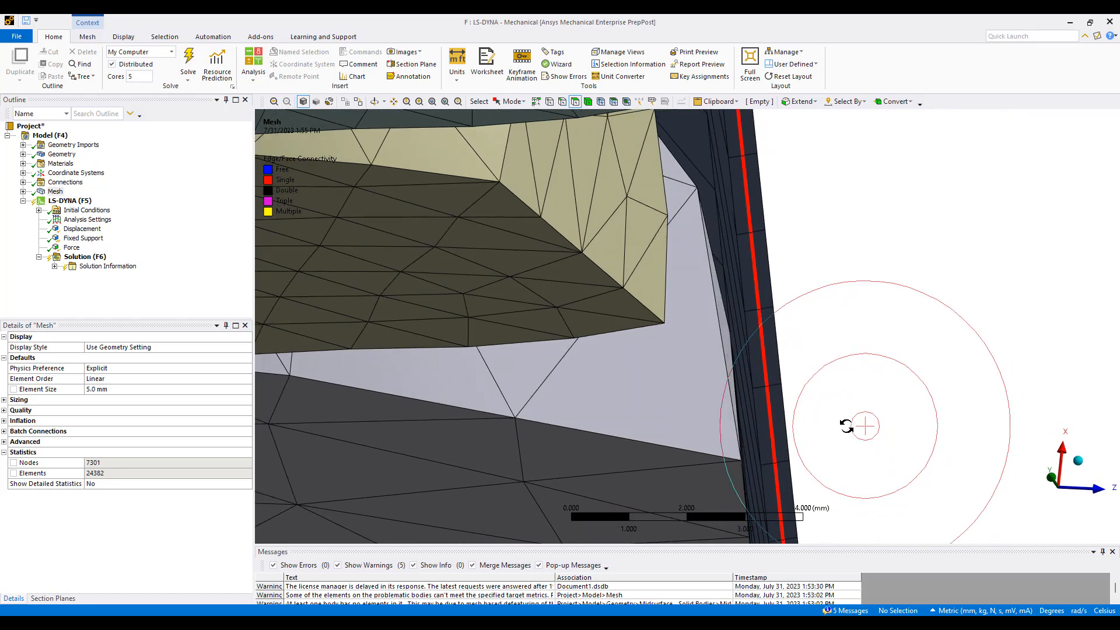
pyautogui.moveTo(846, 426); pyautogui.dragTo(727, 315, button='middle')
pyautogui.scroll(-1, 736, 379)
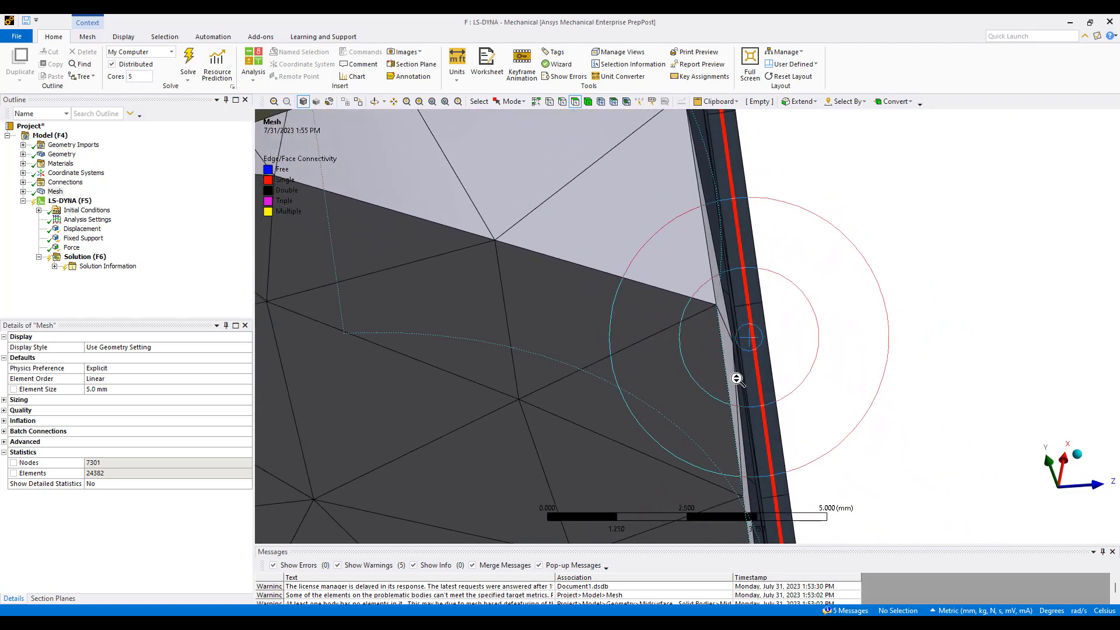
pyautogui.scroll(-1, 737, 379)
pyautogui.moveTo(737, 376); pyautogui.dragTo(735, 366, button='middle')
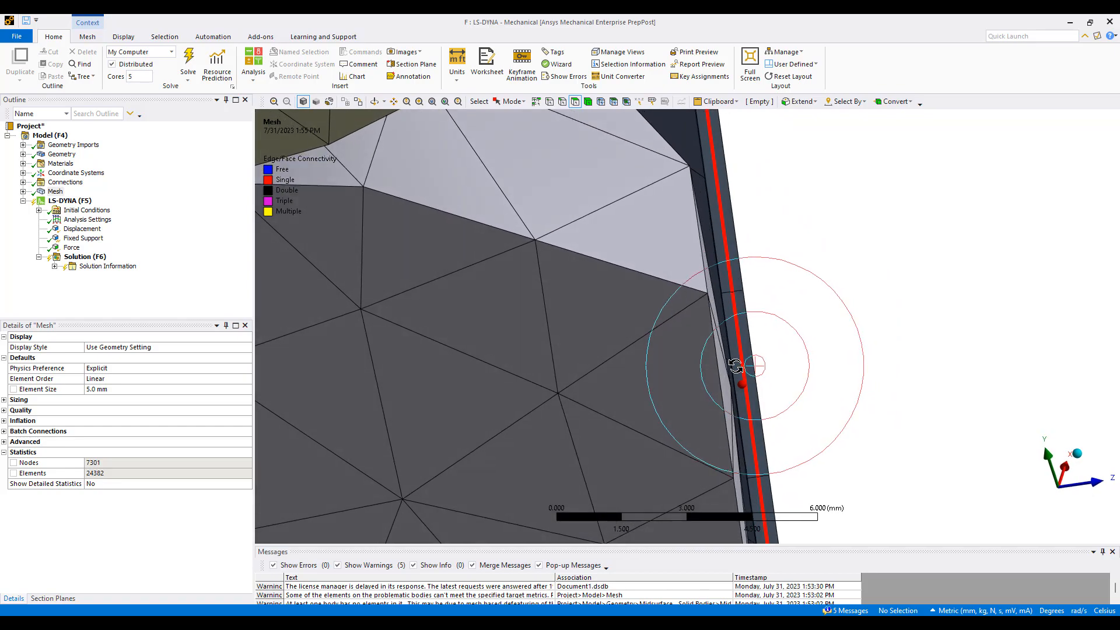
pyautogui.scroll(-12, 735, 366)
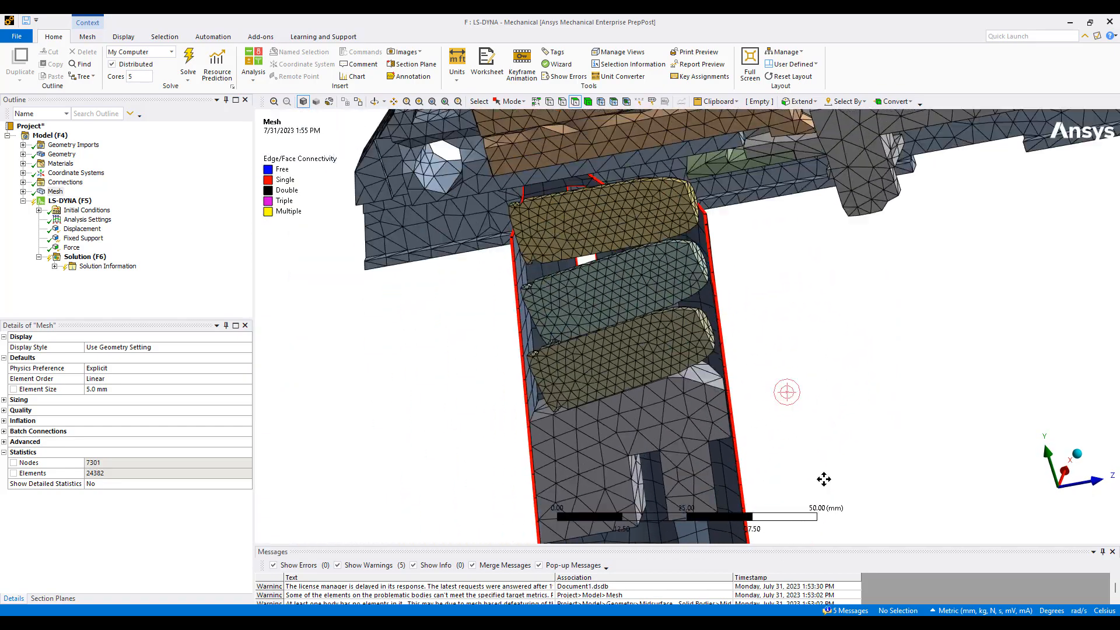
pyautogui.keyDown('ctrl'); pyautogui.moveTo(823, 479); pyautogui.dragTo(825, 458, button='middle'); pyautogui.keyUp('ctrl')
# Set the shell offset type of the magazine bodies Midsurface1 and Midsurface2 to Bottom.
pyautogui.click(22, 154)
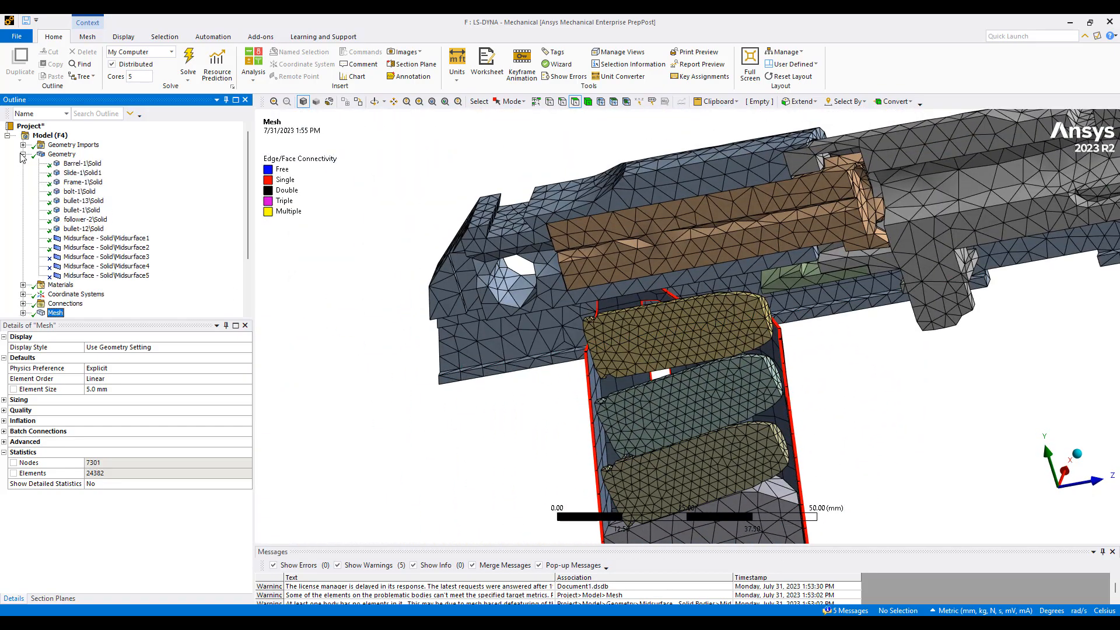
pyautogui.click(107, 238)
pyautogui.keyDown('ctrl'); pyautogui.click(107, 247); pyautogui.keyUp('ctrl')
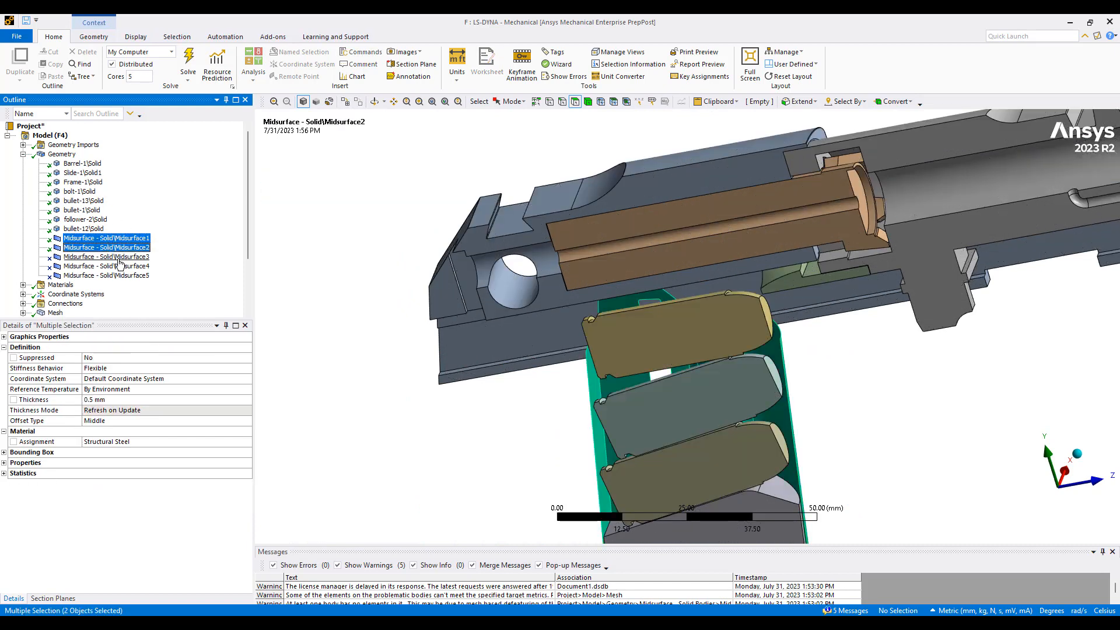
pyautogui.click(162, 423)
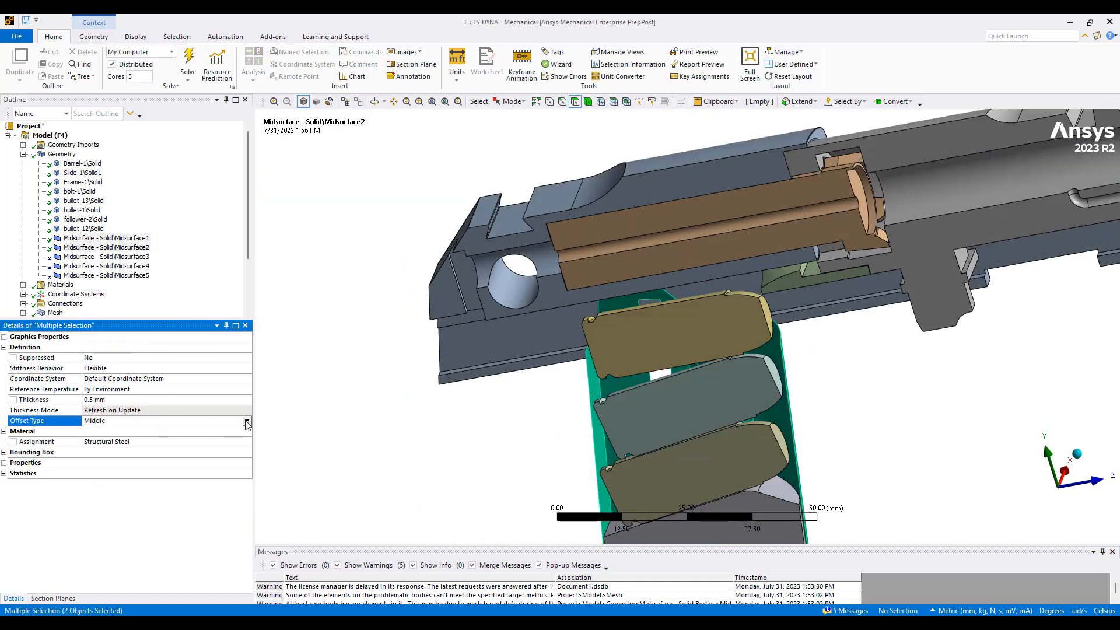
pyautogui.click(247, 421)
pyautogui.click(210, 449)
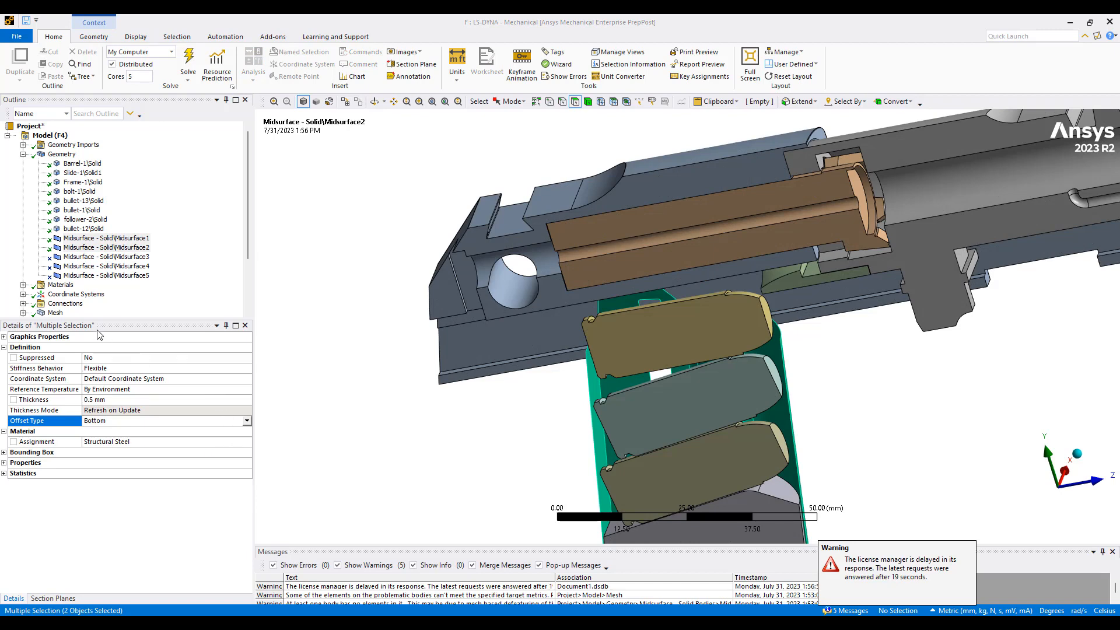
# Examine the offset magazine shell mesh along its front wall and its clearance to the bullets.
pyautogui.click(55, 313)
pyautogui.scroll(10, 593, 299)
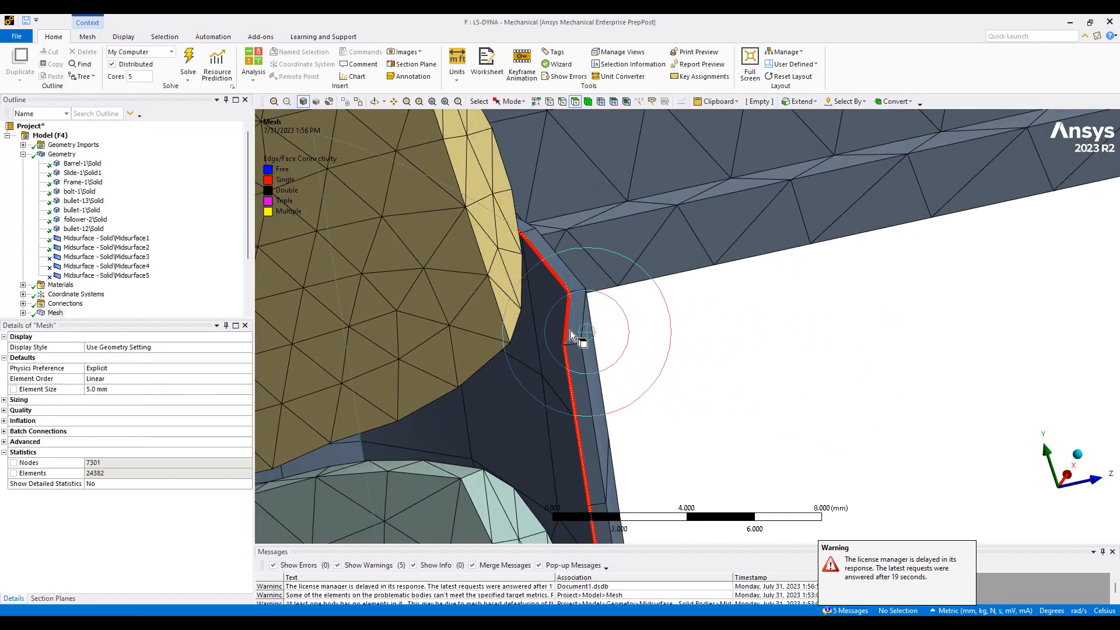
pyautogui.moveTo(574, 315); pyautogui.dragTo(579, 316, button='middle')
pyautogui.keyDown('shift'); pyautogui.moveTo(587, 356); pyautogui.dragTo(590, 484, button='middle'); pyautogui.keyUp('shift')
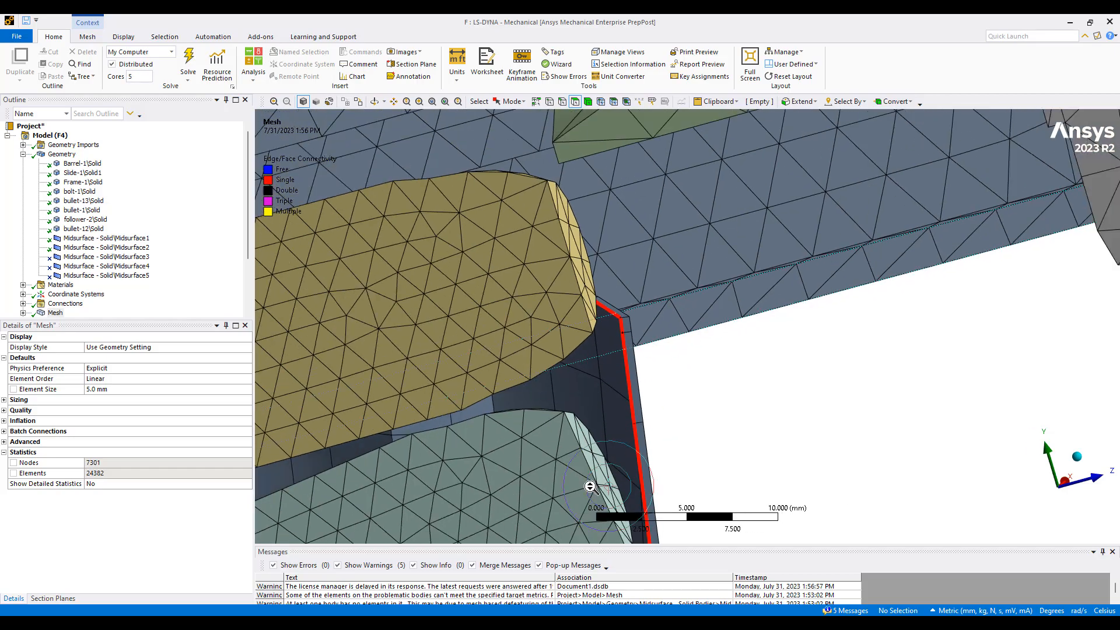
pyautogui.moveTo(624, 394); pyautogui.dragTo(702, 413, button='middle')
pyautogui.scroll(-10, 723, 402)
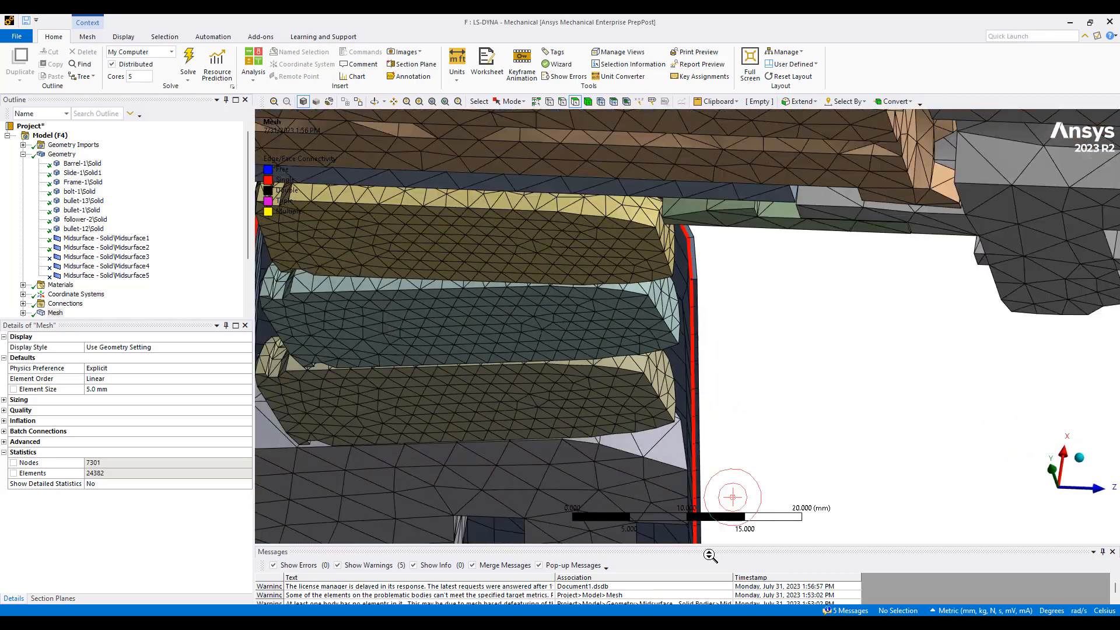
pyautogui.moveTo(693, 456); pyautogui.dragTo(704, 377, button='middle')
pyautogui.scroll(-6, 692, 399)
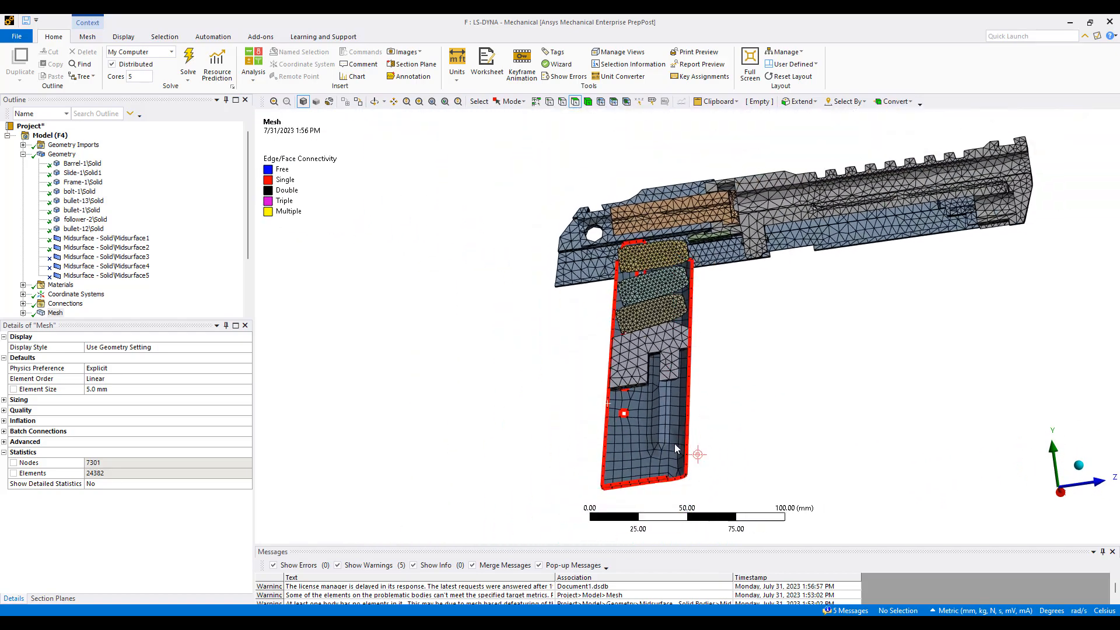
# Add a remote displacement to the LS-DYNA analysis on the flat outer side face at the rear of the slide.
pyautogui.scroll(-2, 162, 300)
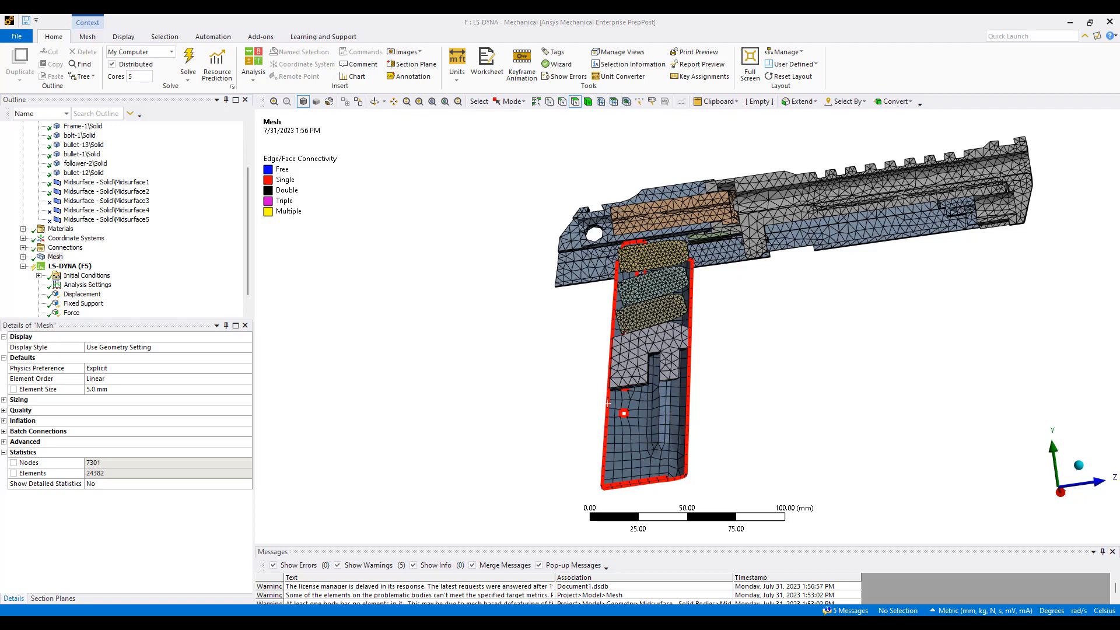
pyautogui.moveTo(552, 263); pyautogui.dragTo(731, 334, button='middle')
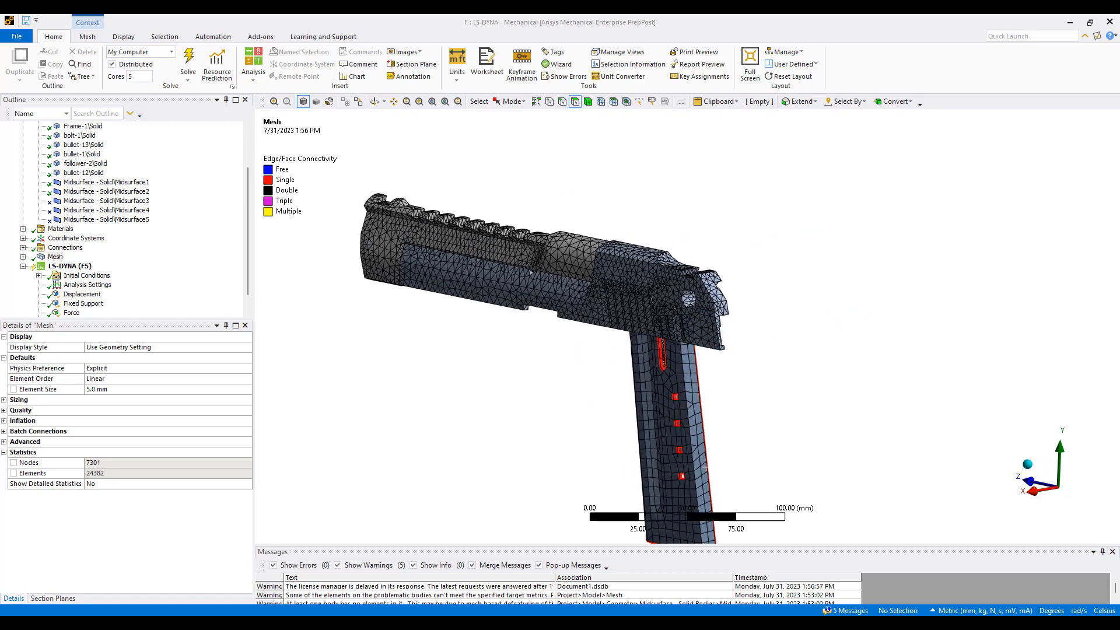
pyautogui.press('Down')
pyautogui.click(665, 274)
pyautogui.rightClick(633, 269)
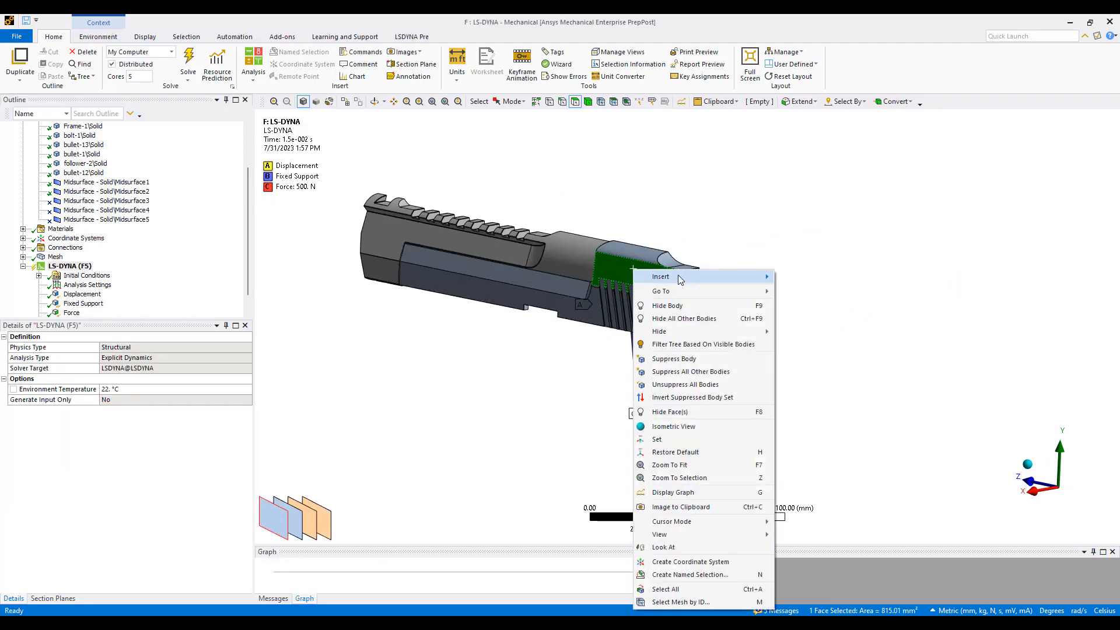
pyautogui.moveTo(731, 281)
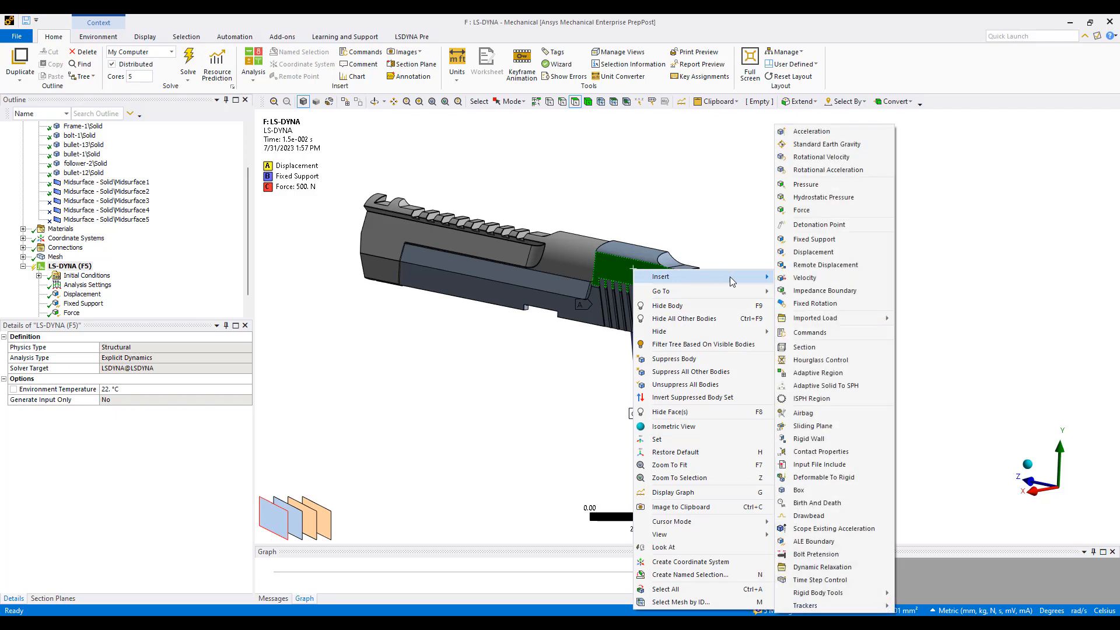
pyautogui.click(827, 265)
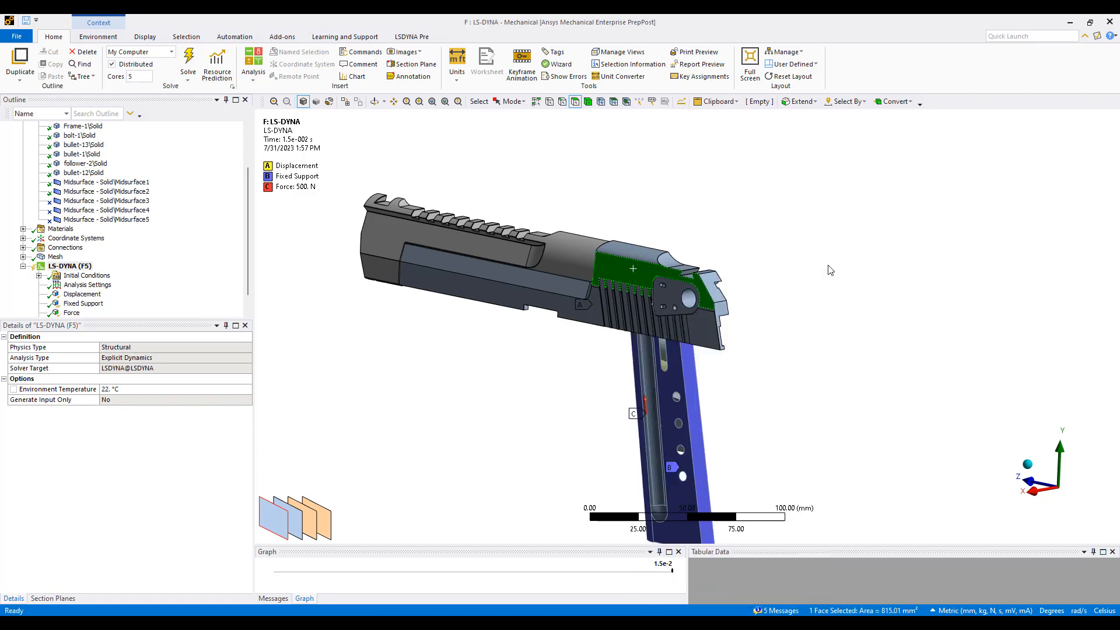
# Set the remote displacement's X, Y and Z rotations to 0.
pyautogui.click(133, 488)
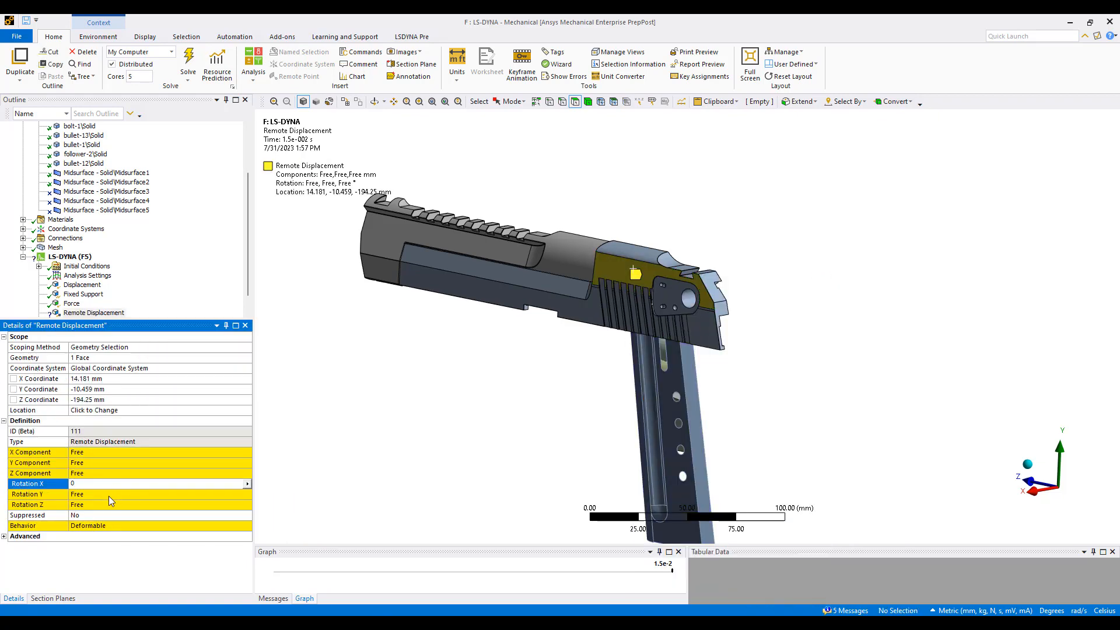
pyautogui.click(108, 495)
pyautogui.write('0')
pyautogui.click(121, 505)
pyautogui.write('0')
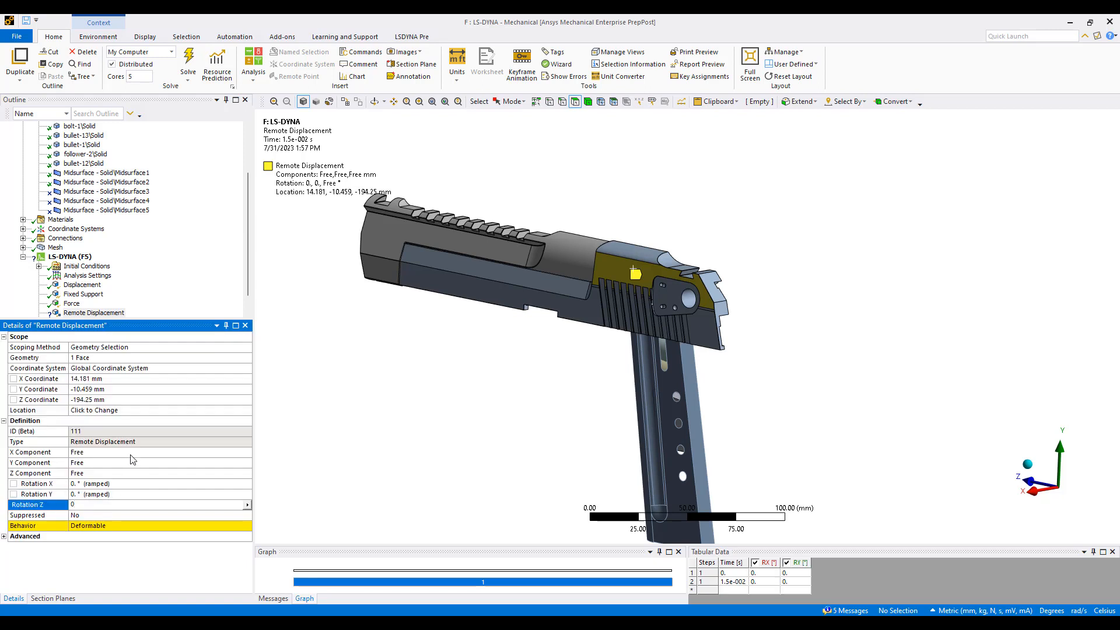
# Enlarge the tabular data area and add a time point at 3e-3 s to the remote displacement.
pyautogui.click(132, 453)
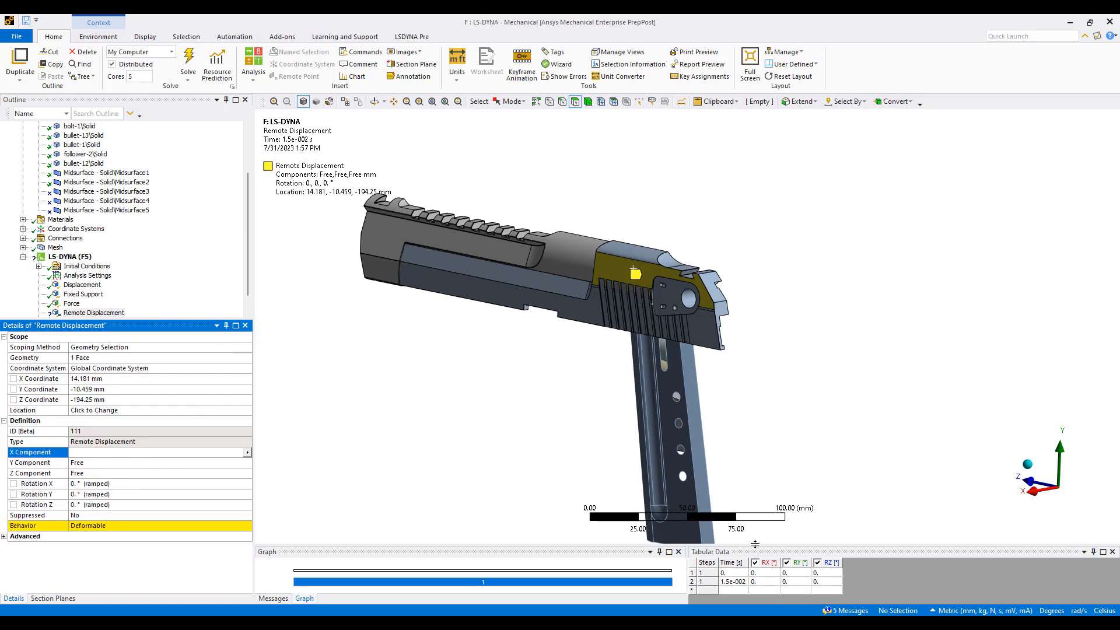
pyautogui.moveTo(755, 543); pyautogui.dragTo(752, 459)
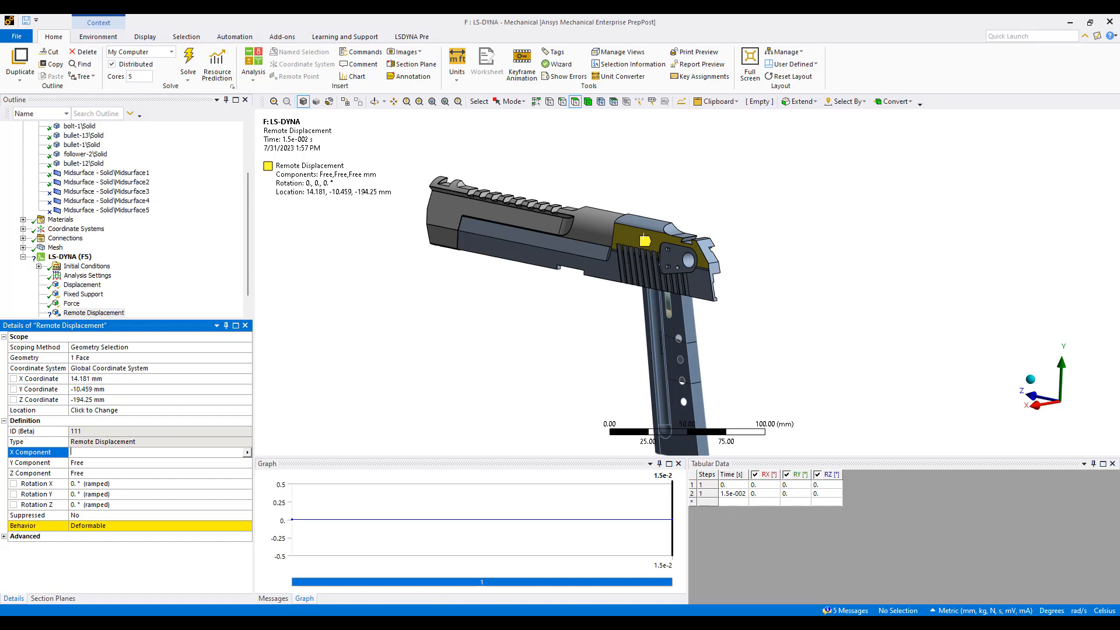
pyautogui.click(730, 503)
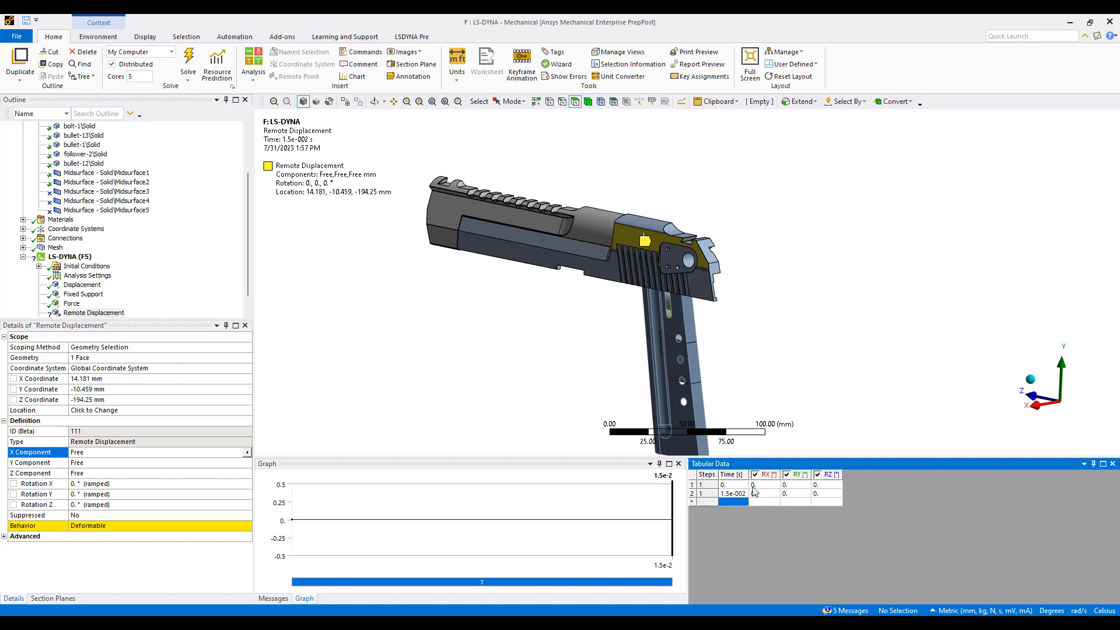
pyautogui.press('Return')
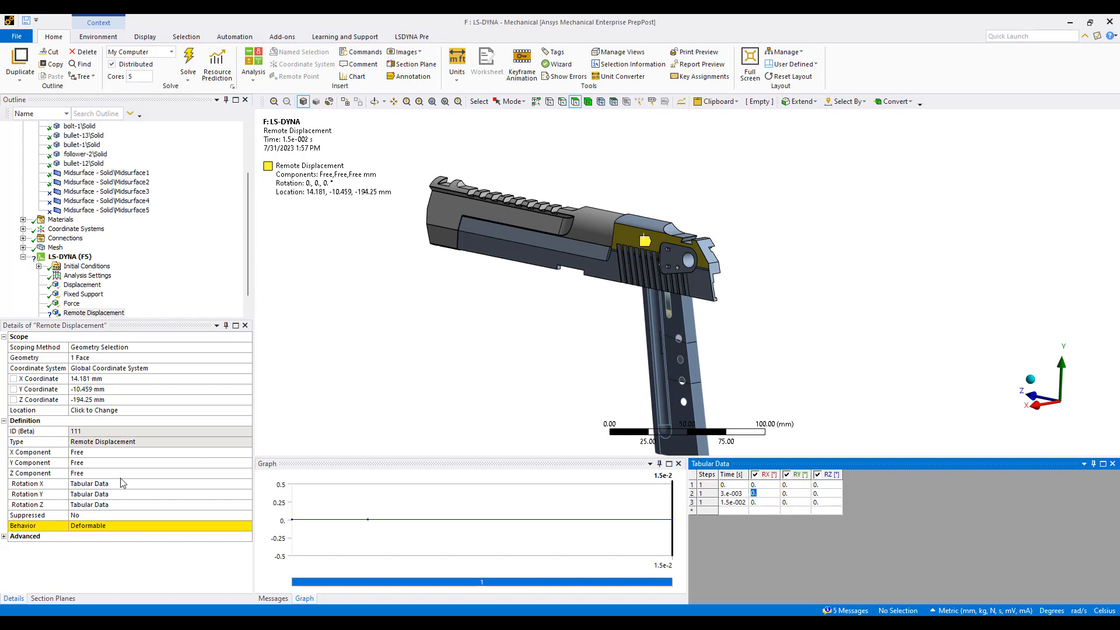
# Set the remote displacement's X, Y and Z components to 0 mm.
pyautogui.click(97, 453)
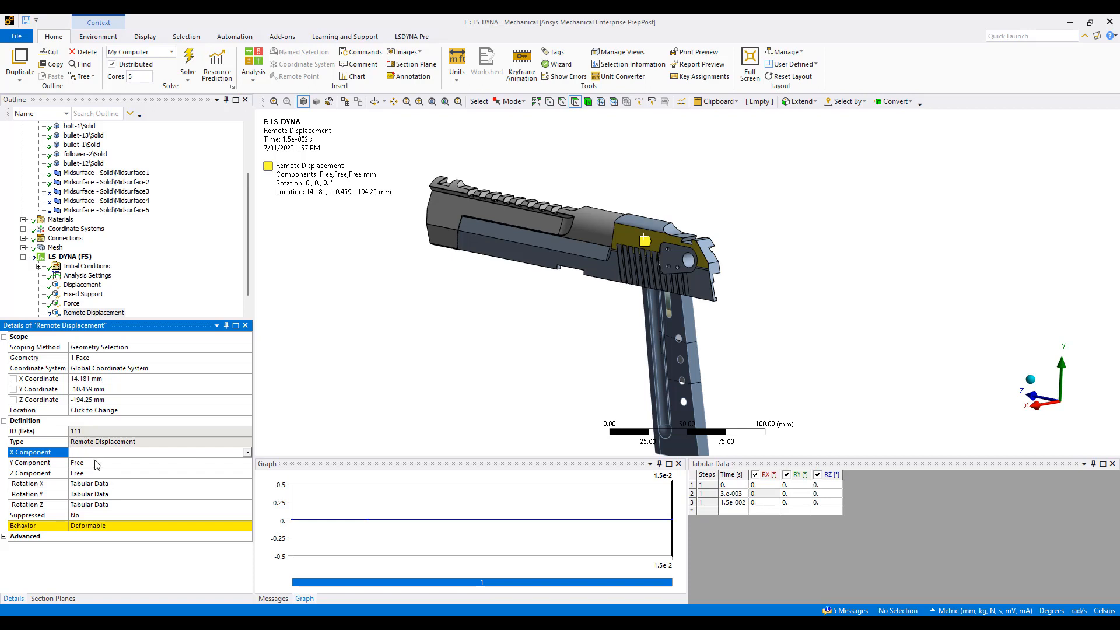
pyautogui.write('0')
pyautogui.click(90, 464)
pyautogui.write('0')
pyautogui.click(95, 473)
pyautogui.write('0')
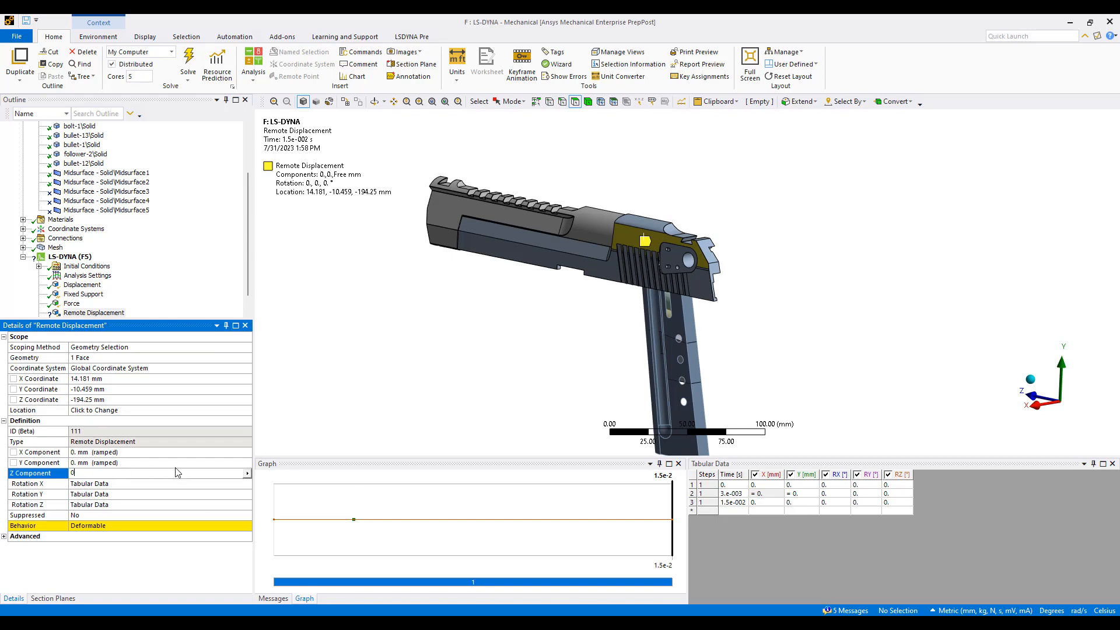
pyautogui.click(201, 505)
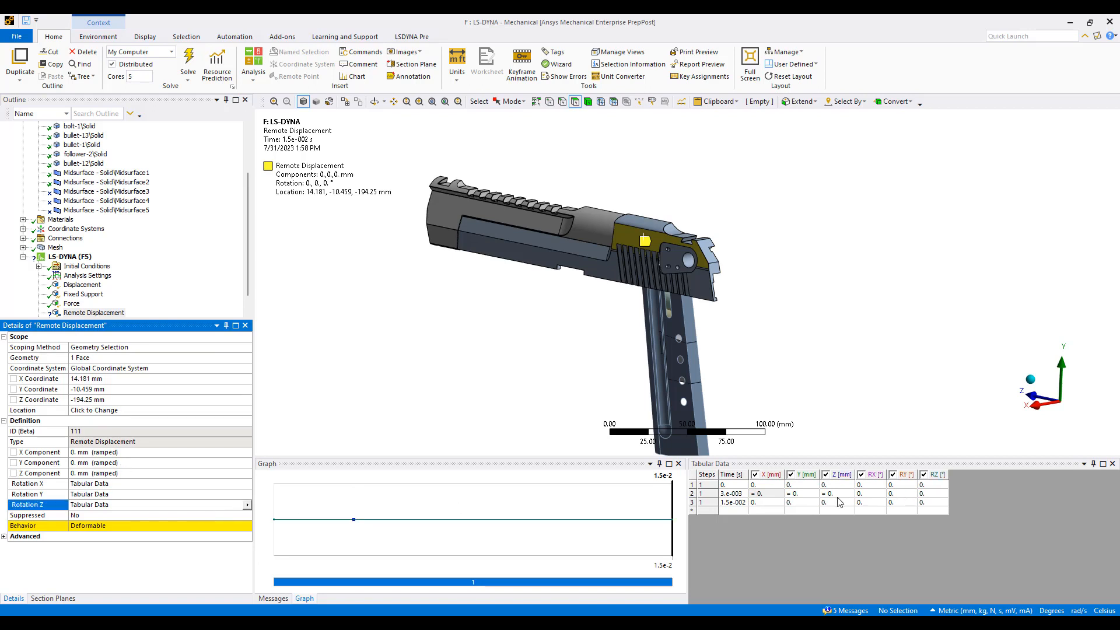
# Add a time point at 8e-3 s to the remote displacement and set its Z displacement there to -70 mm.
pyautogui.moveTo(1008, 382); pyautogui.dragTo(1102, 380, button='middle')
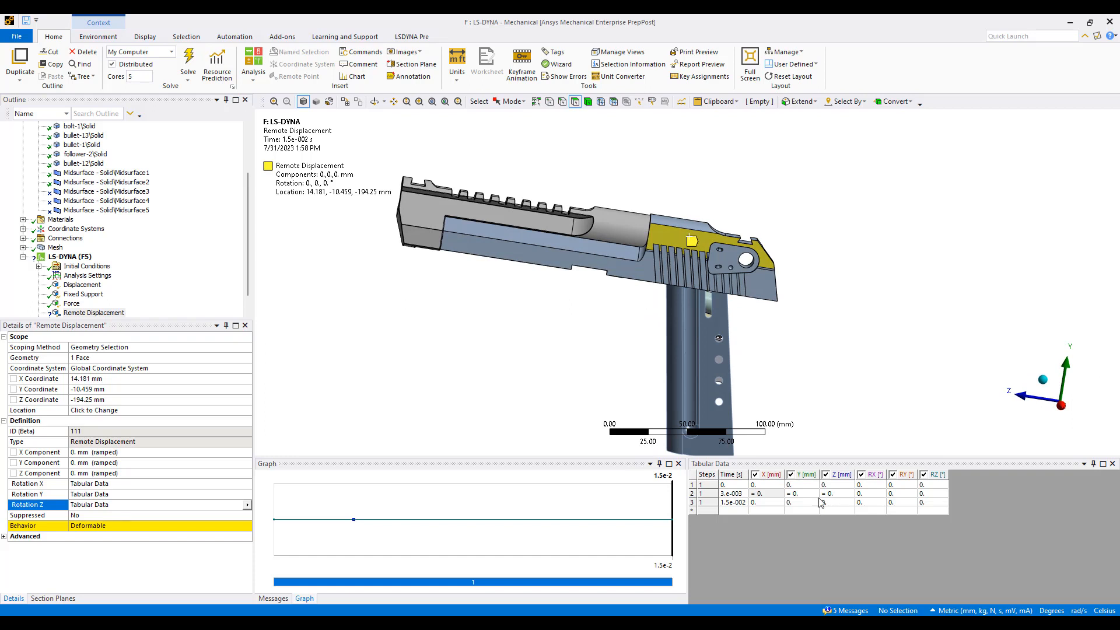
pyautogui.click(733, 510)
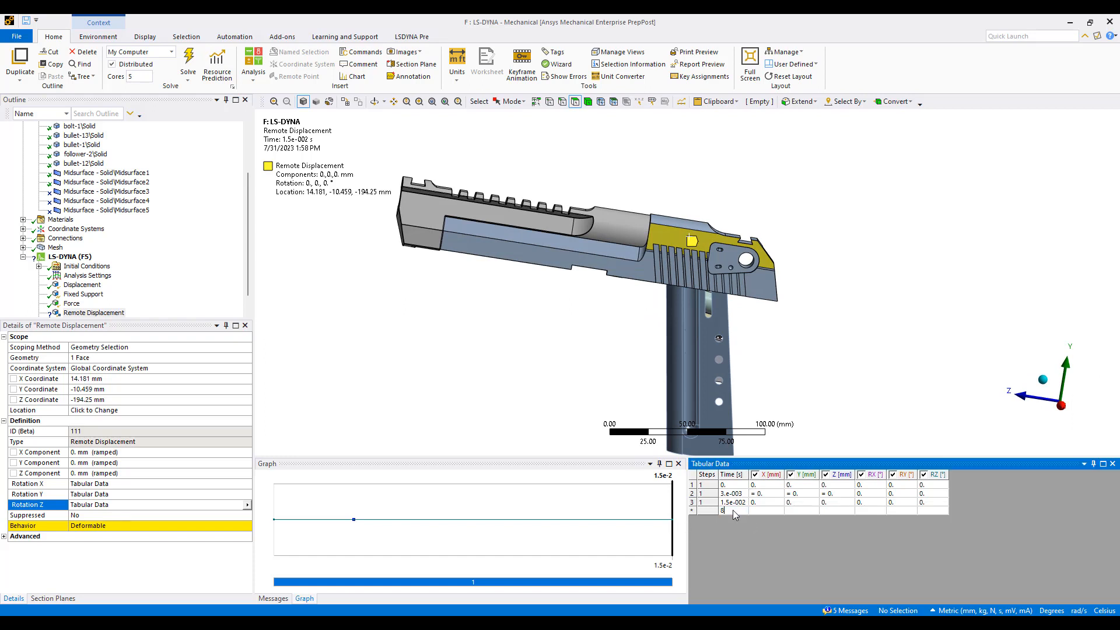
pyautogui.write('8.e-003')
pyautogui.press('Tab')
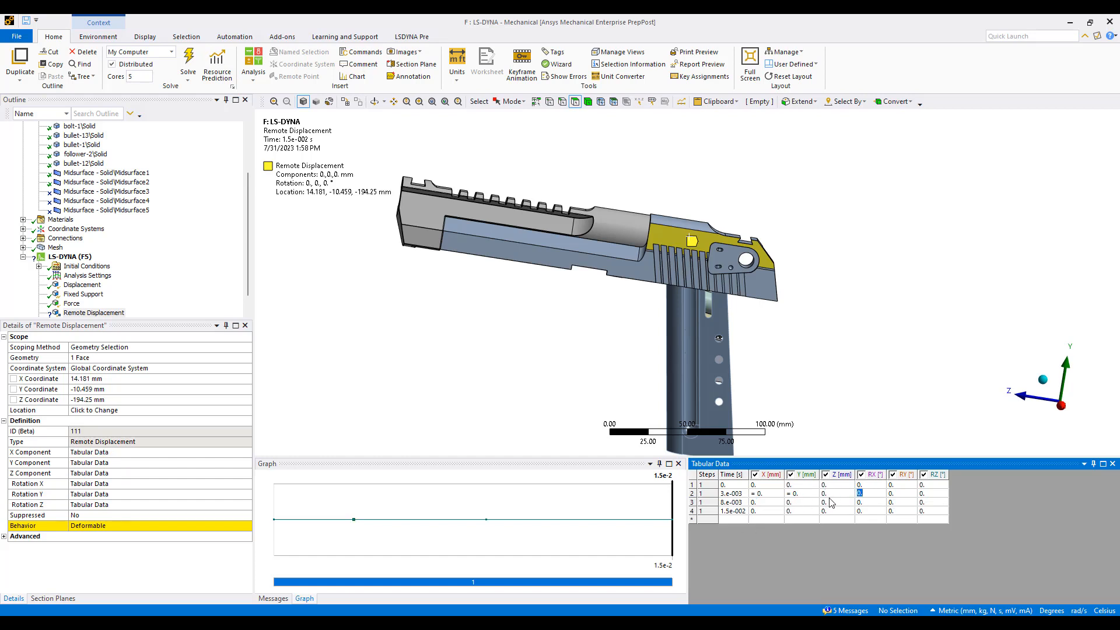
pyautogui.click(836, 503)
pyautogui.write('-70')
pyautogui.press('Tab')
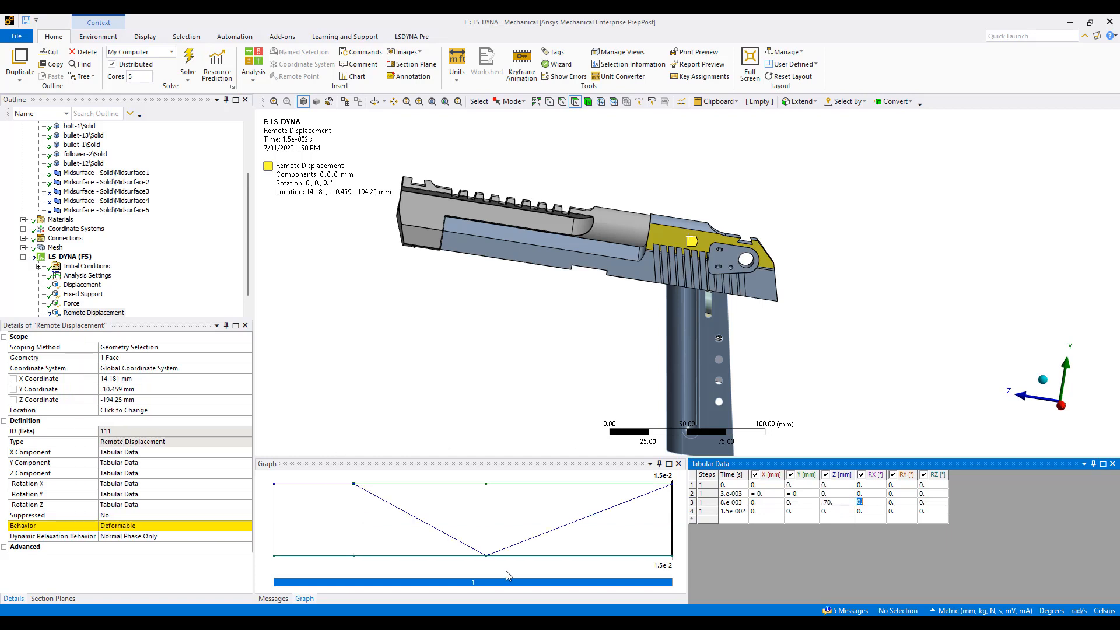
# Set the remote displacement's behavior to Rigid.
pyautogui.click(239, 526)
pyautogui.click(247, 526)
pyautogui.click(231, 550)
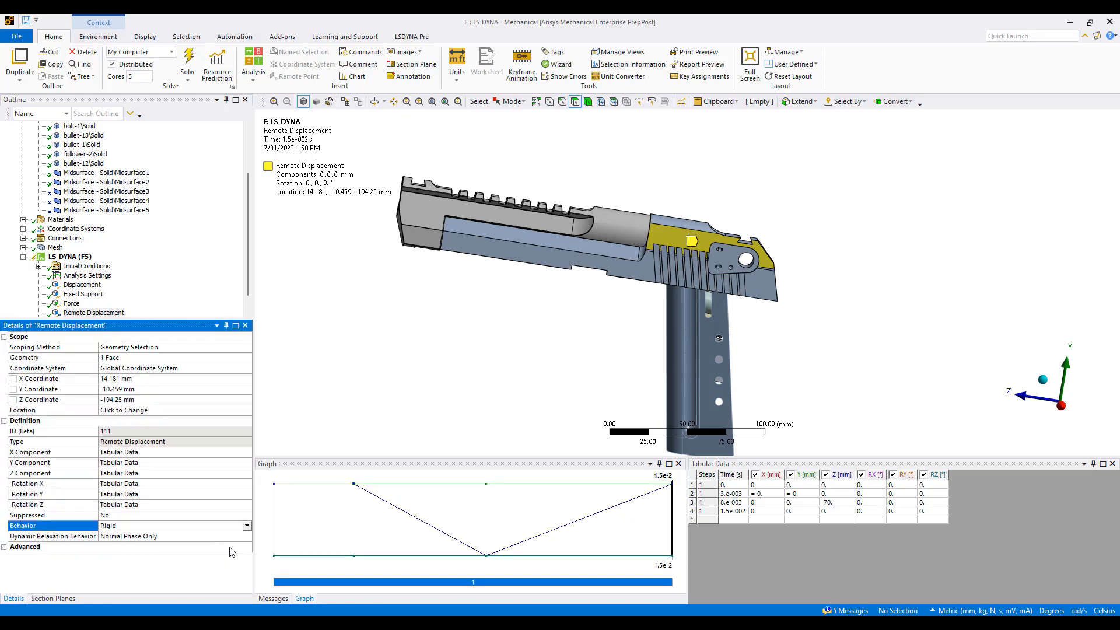
# Add a 1e-2 s time point with Z displacement -70 mm, and set the Z displacement at 1.5e-2 s to -20 mm.
pyautogui.click(736, 519)
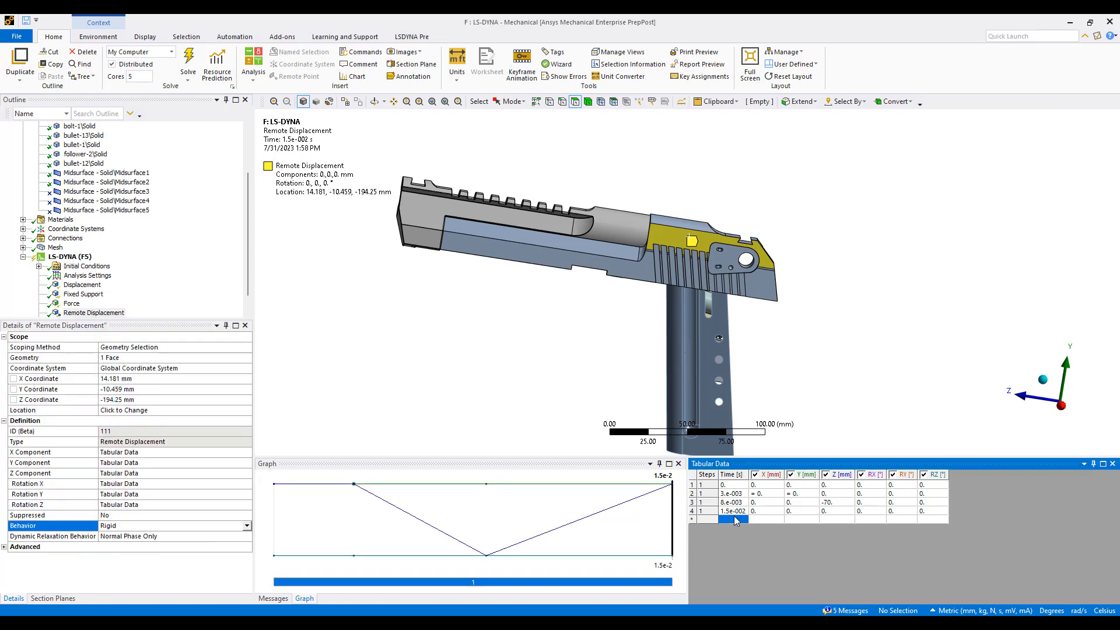
pyautogui.write('1e-2')
pyautogui.press('Tab')
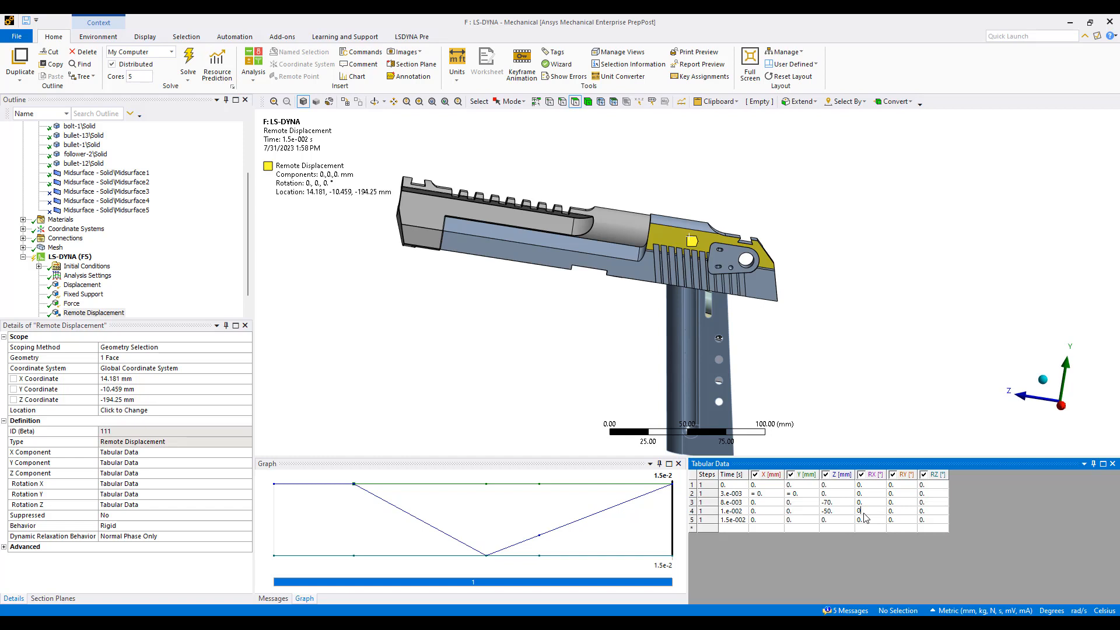
pyautogui.click(840, 511)
pyautogui.write('-70')
pyautogui.click(834, 520)
pyautogui.write('-20')
pyautogui.press('Tab')
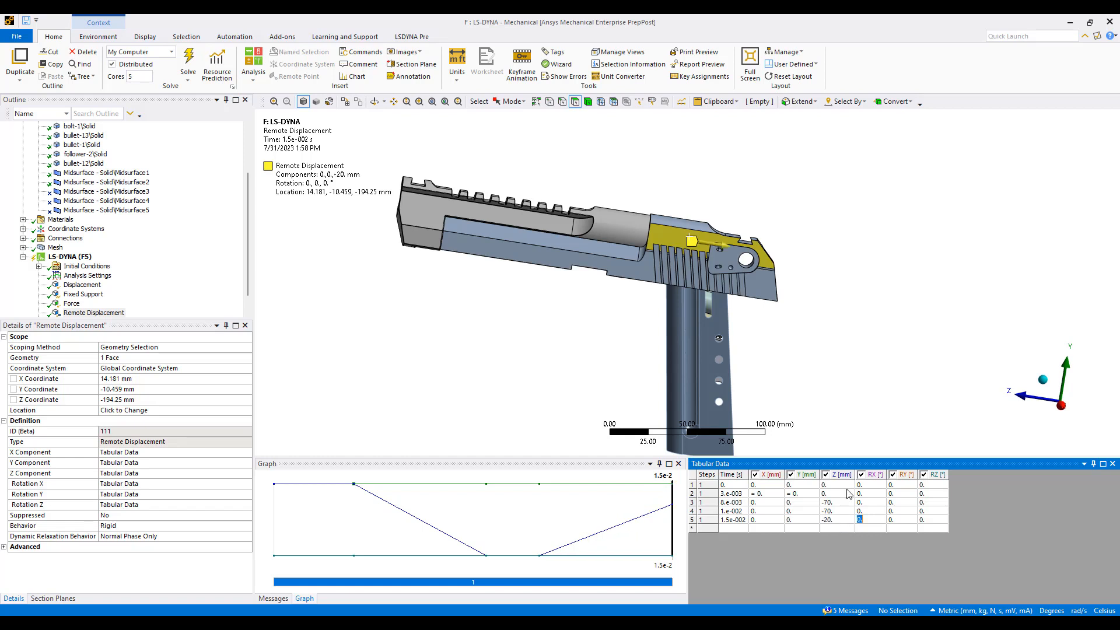
# Add a fixed support to the LS-DYNA analysis on the underside of the small part below the bolt and the barrel's recessed side face.
pyautogui.moveTo(717, 336); pyautogui.dragTo(696, 290, button='middle')
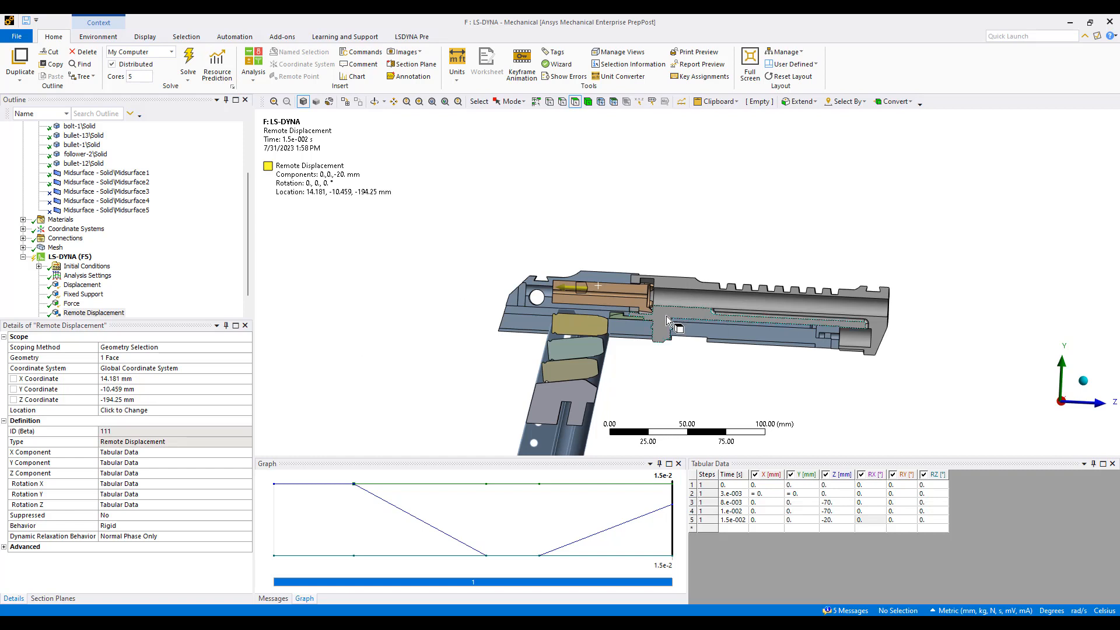
pyautogui.moveTo(580, 246); pyautogui.dragTo(719, 332, button='right')
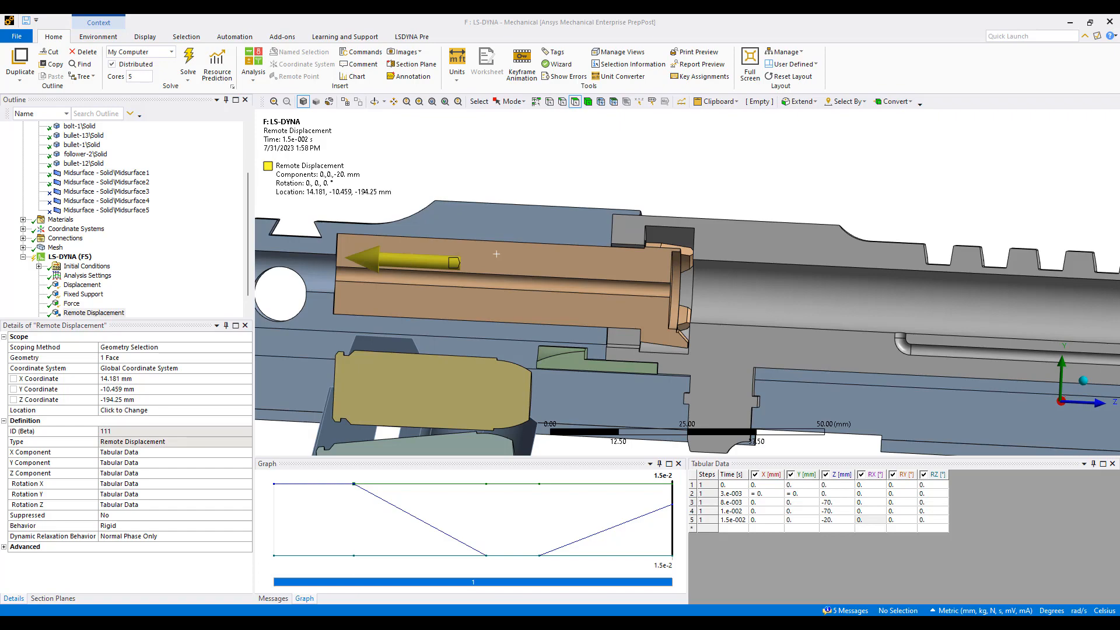
pyautogui.moveTo(820, 266); pyautogui.dragTo(822, 324, button='middle')
pyautogui.click(621, 400)
pyautogui.moveTo(769, 411); pyautogui.dragTo(532, 387, button='middle')
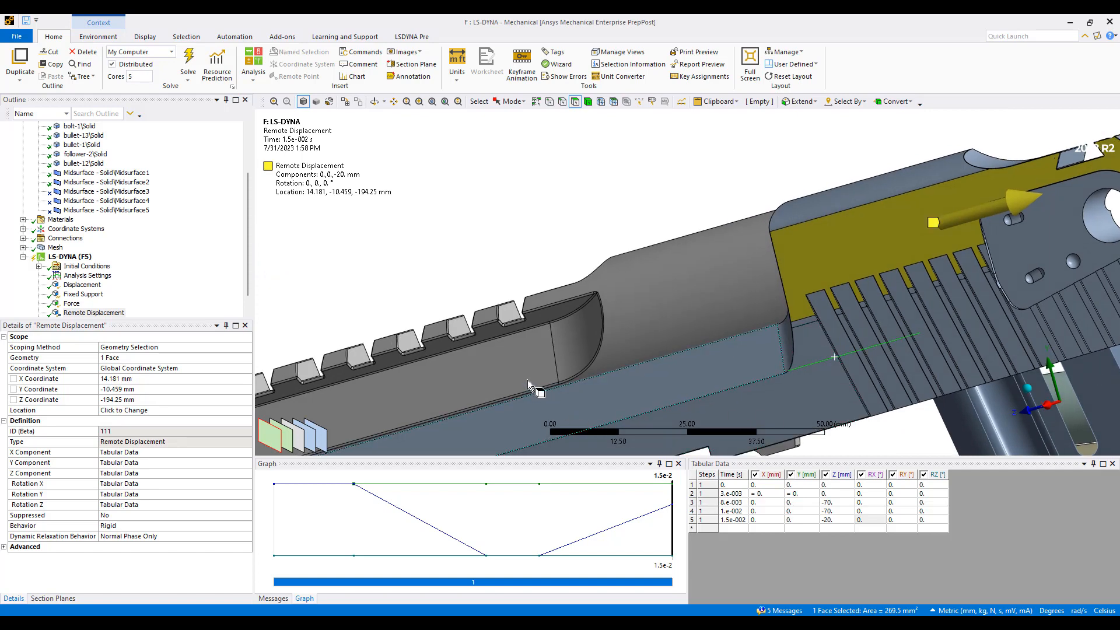
pyautogui.keyDown('ctrl'); pyautogui.click(497, 368); pyautogui.keyUp('ctrl')
pyautogui.rightClick(498, 368)
pyautogui.click(69, 257)
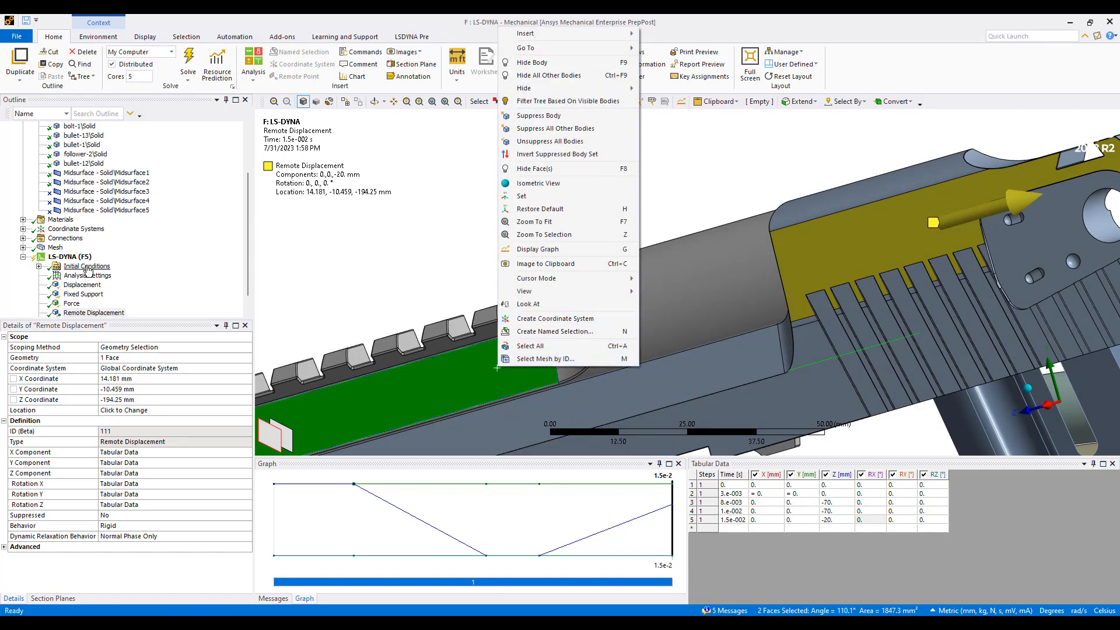
pyautogui.rightClick(296, 254)
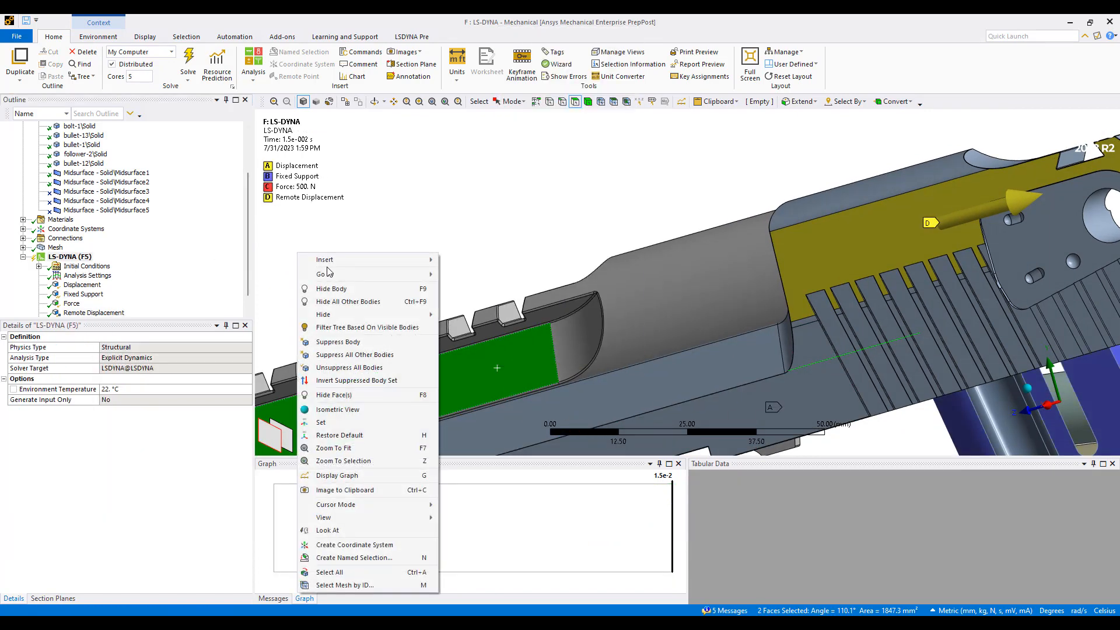
pyautogui.moveTo(388, 260)
pyautogui.click(478, 239)
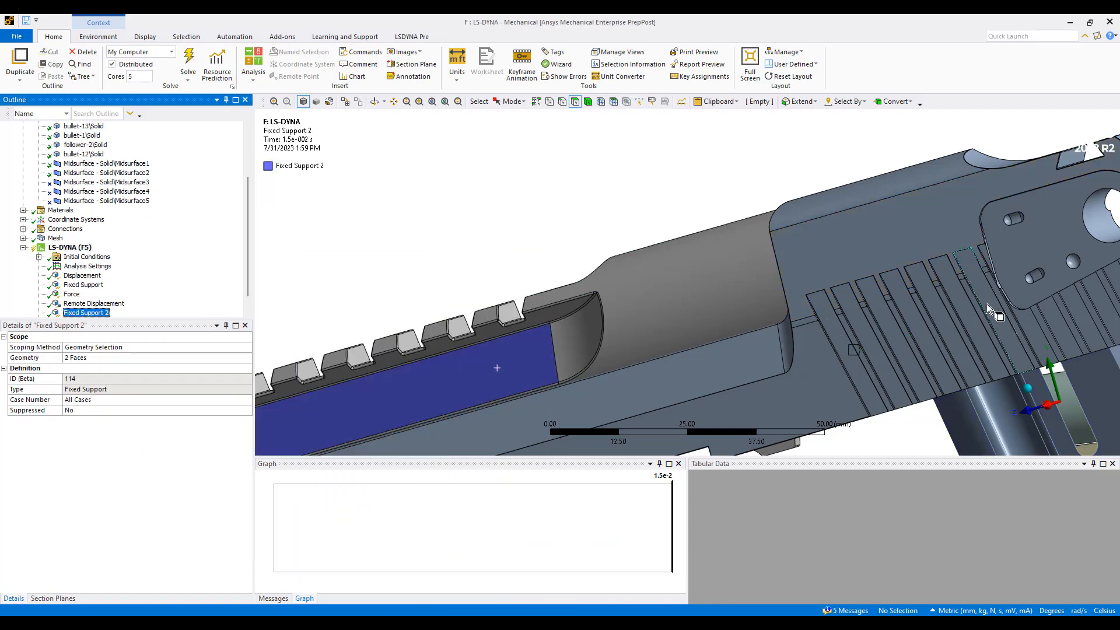
# Examine the sectioned slide, bolt and magazine around the new fixed support, including the slide's long lower face.
pyautogui.moveTo(478, 239); pyautogui.dragTo(853, 281, button='middle')
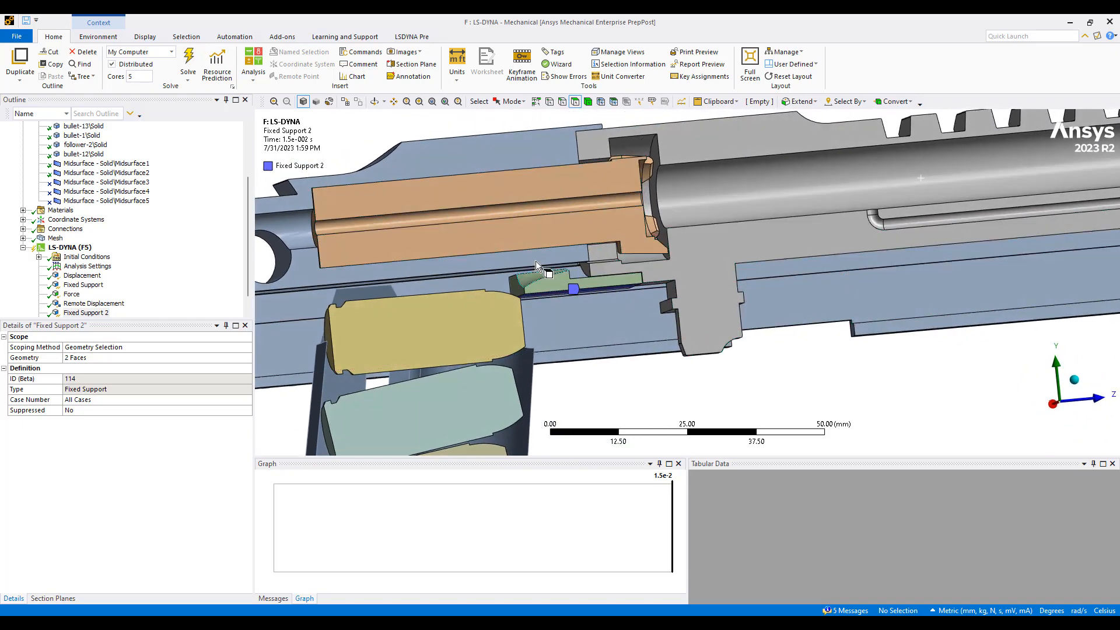
pyautogui.scroll(5, 531, 268)
pyautogui.keyDown('ctrl'); pyautogui.moveTo(620, 289); pyautogui.dragTo(671, 265, button='middle'); pyautogui.keyUp('ctrl')
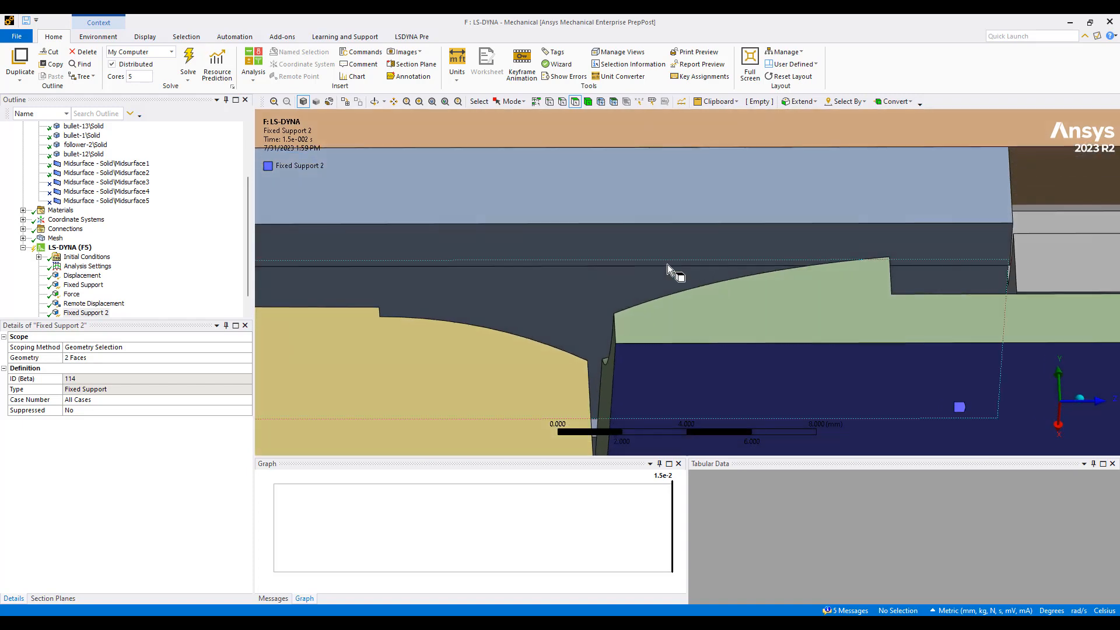
pyautogui.click(604, 247)
pyautogui.moveTo(604, 247); pyautogui.dragTo(741, 299, button='middle')
pyautogui.scroll(-5, 702, 295)
pyautogui.keyDown('ctrl'); pyautogui.moveTo(565, 280); pyautogui.dragTo(702, 299, button='middle'); pyautogui.keyUp('ctrl')
pyautogui.moveTo(793, 296); pyautogui.dragTo(832, 295, button='middle')
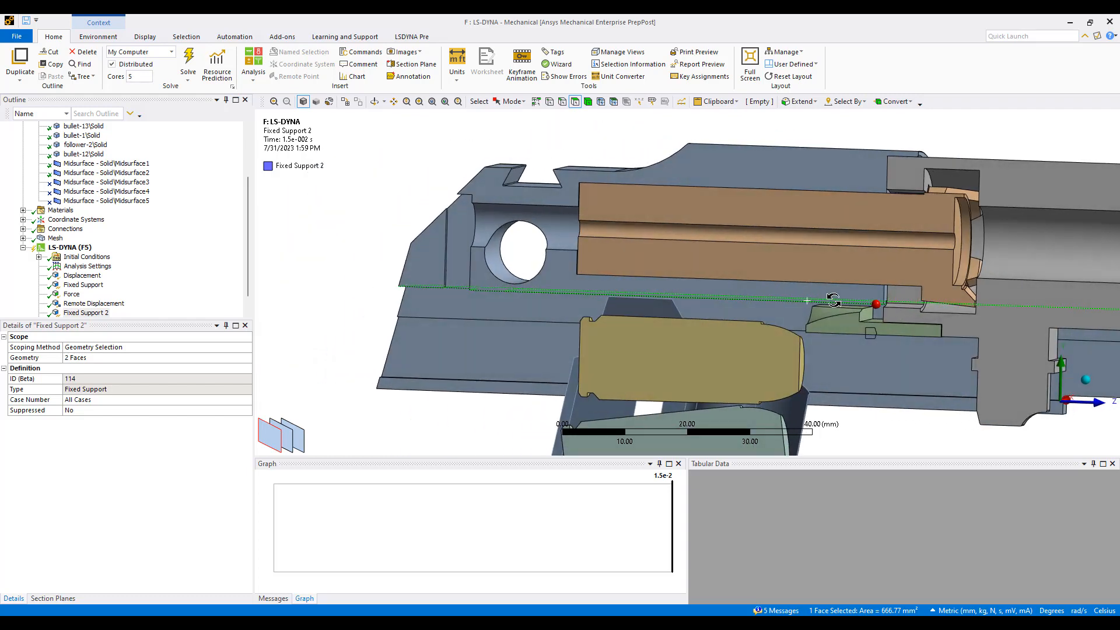
pyautogui.scroll(-1, 927, 320)
pyautogui.scroll(-2, 933, 327)
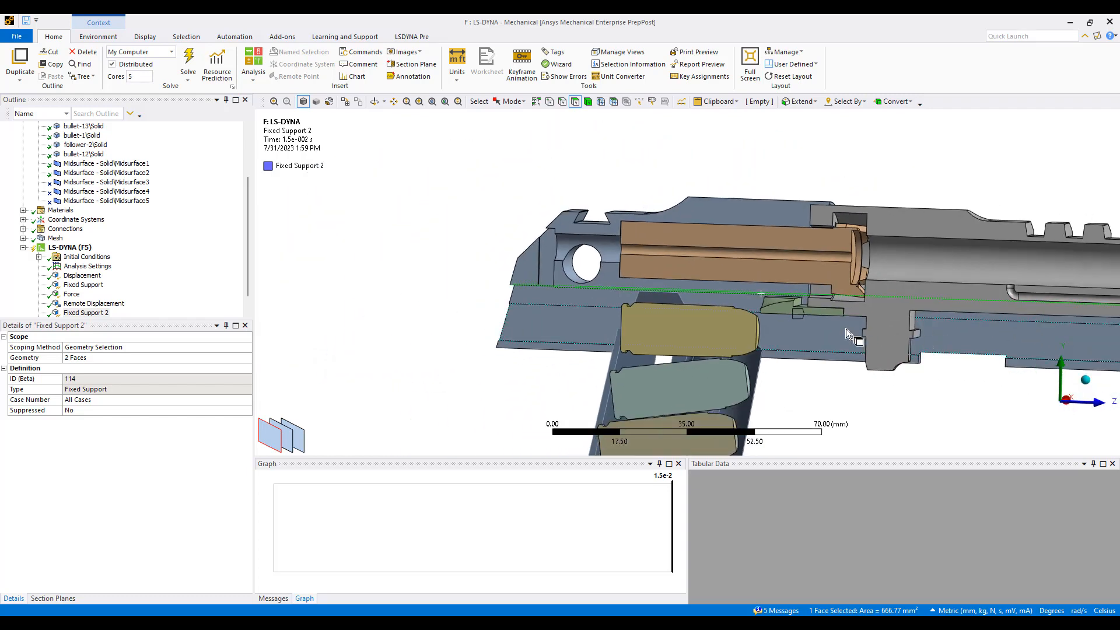
pyautogui.scroll(-1, 929, 337)
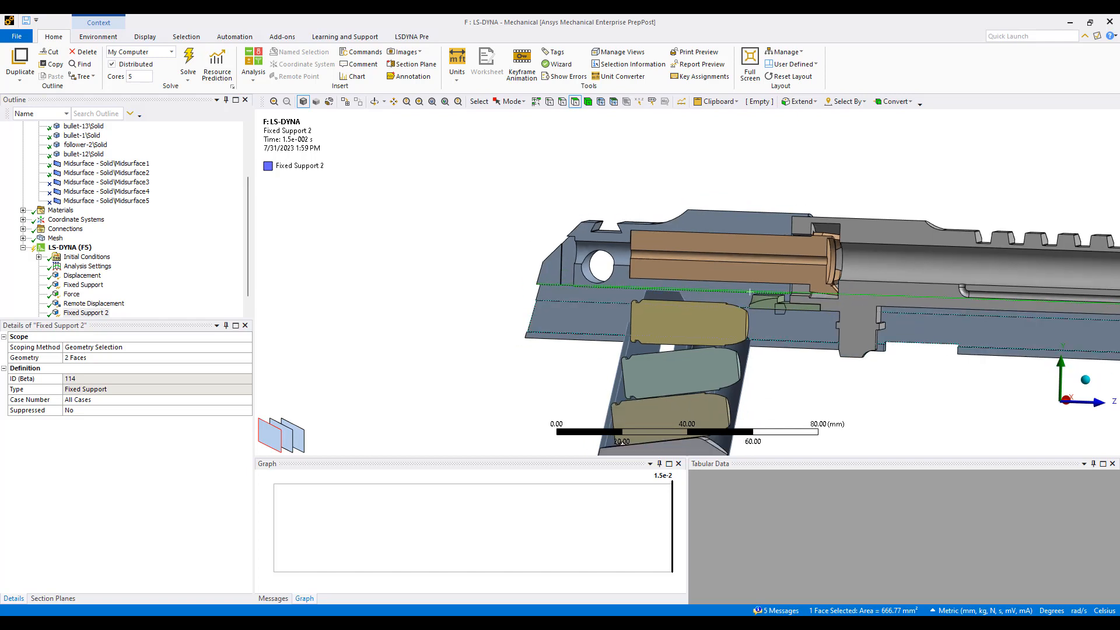
pyautogui.scroll(-1, 750, 292)
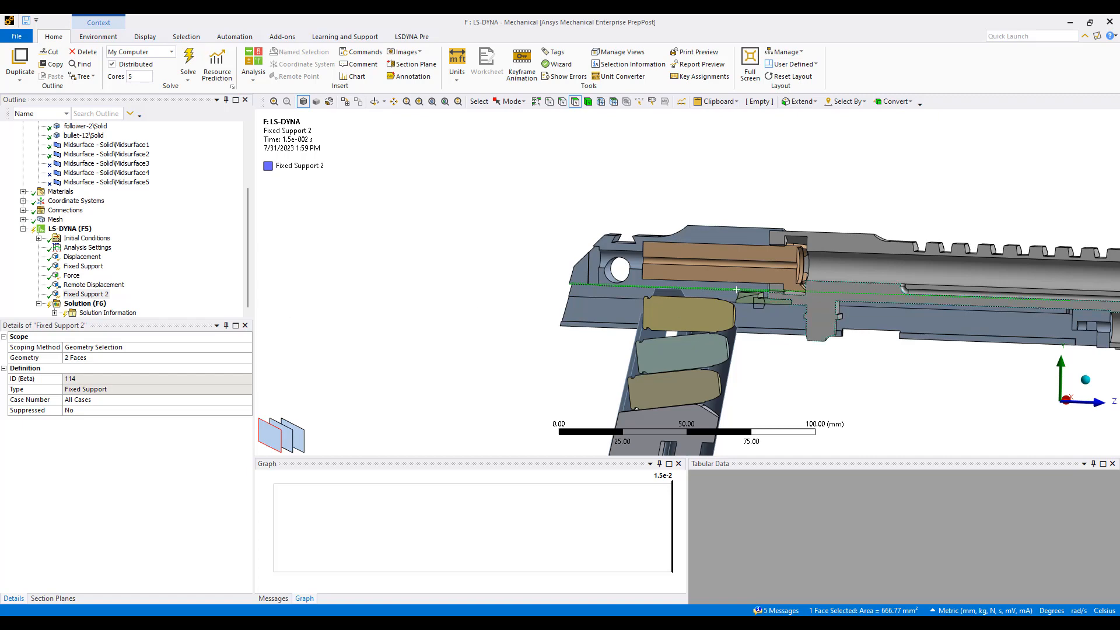
# Add an Equivalent Stress result to the LS-DYNA solution.
pyautogui.click(55, 313)
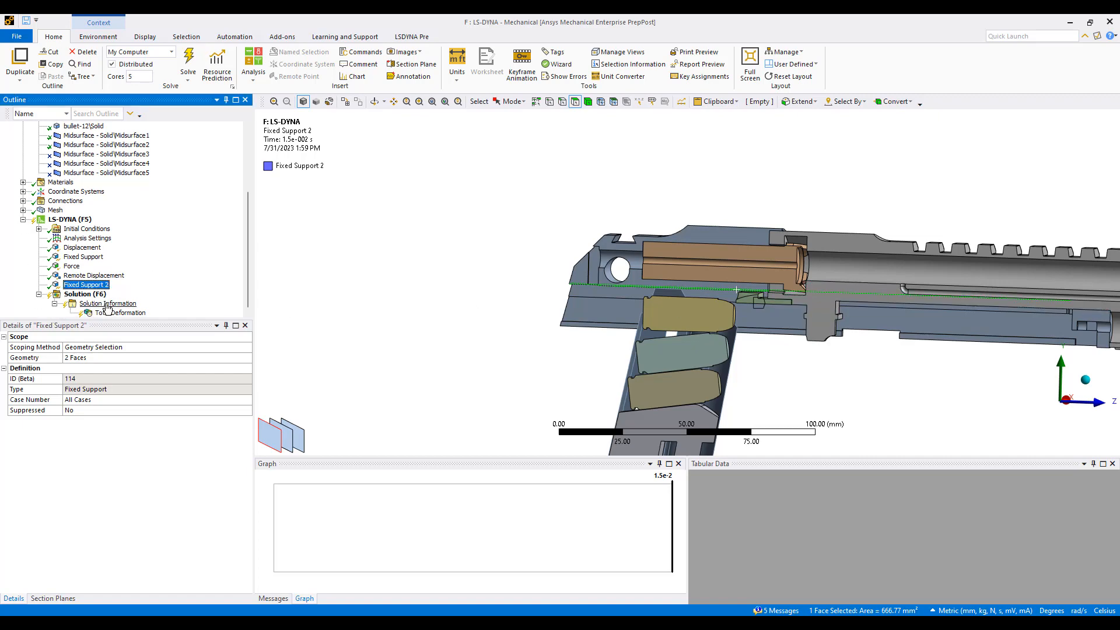
pyautogui.rightClick(86, 295)
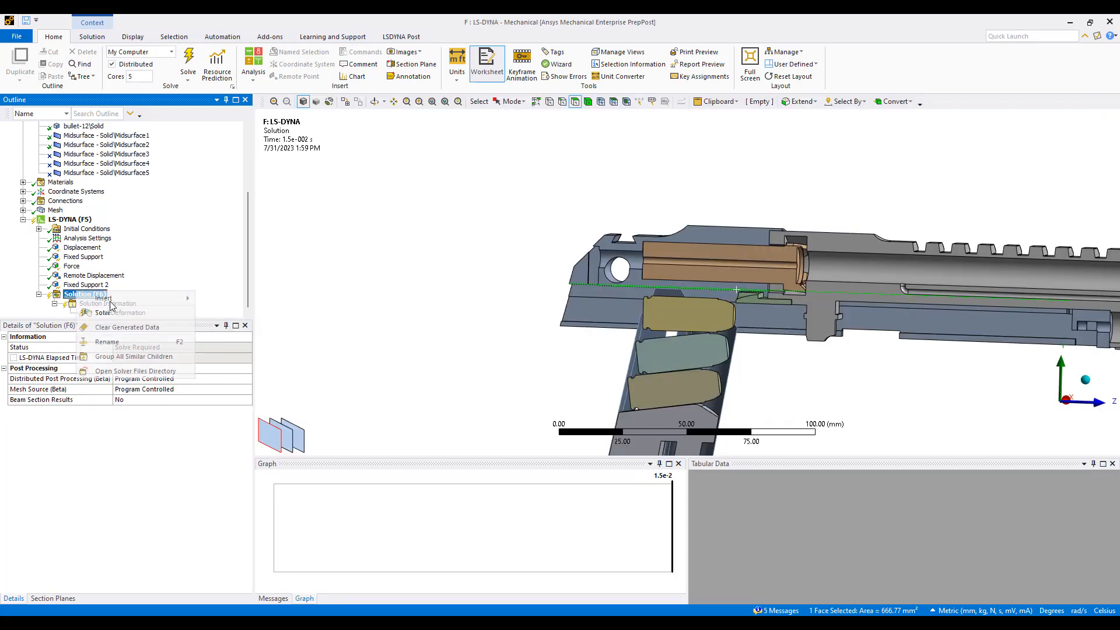
pyautogui.moveTo(116, 298)
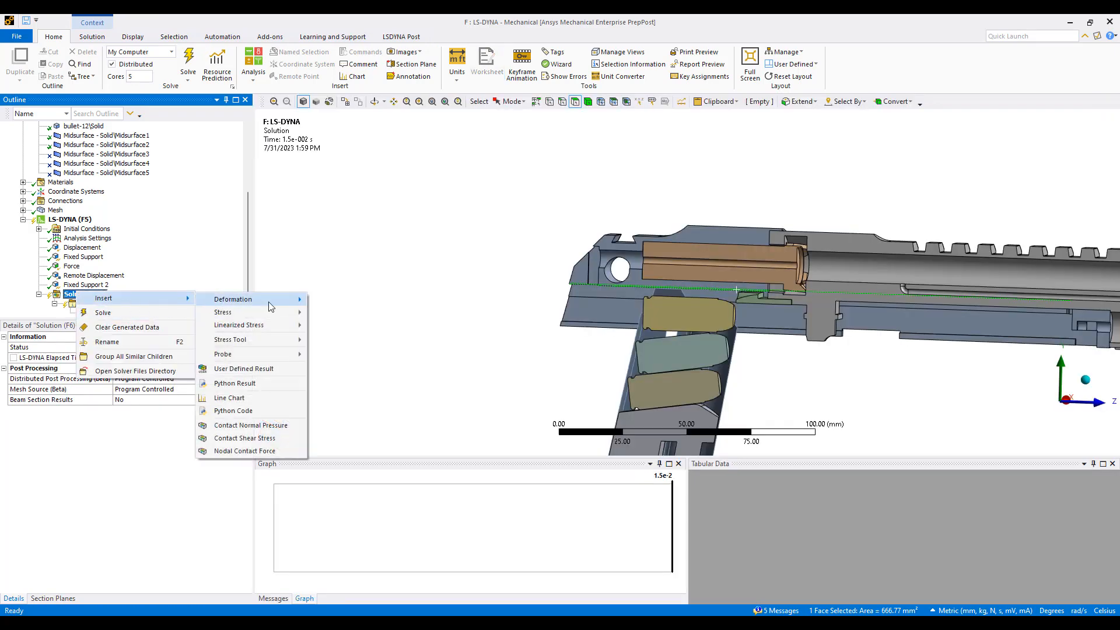
pyautogui.click(345, 318)
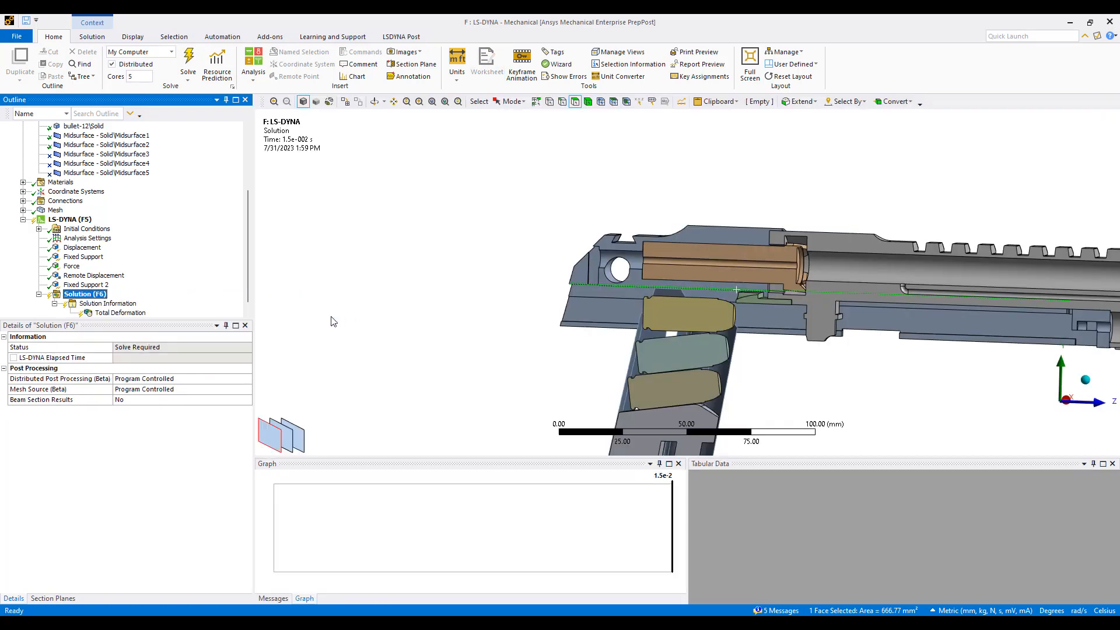
# Solve the LS-DYNA analysis and show its solver output.
pyautogui.rightClick(86, 284)
pyautogui.moveTo(120, 291)
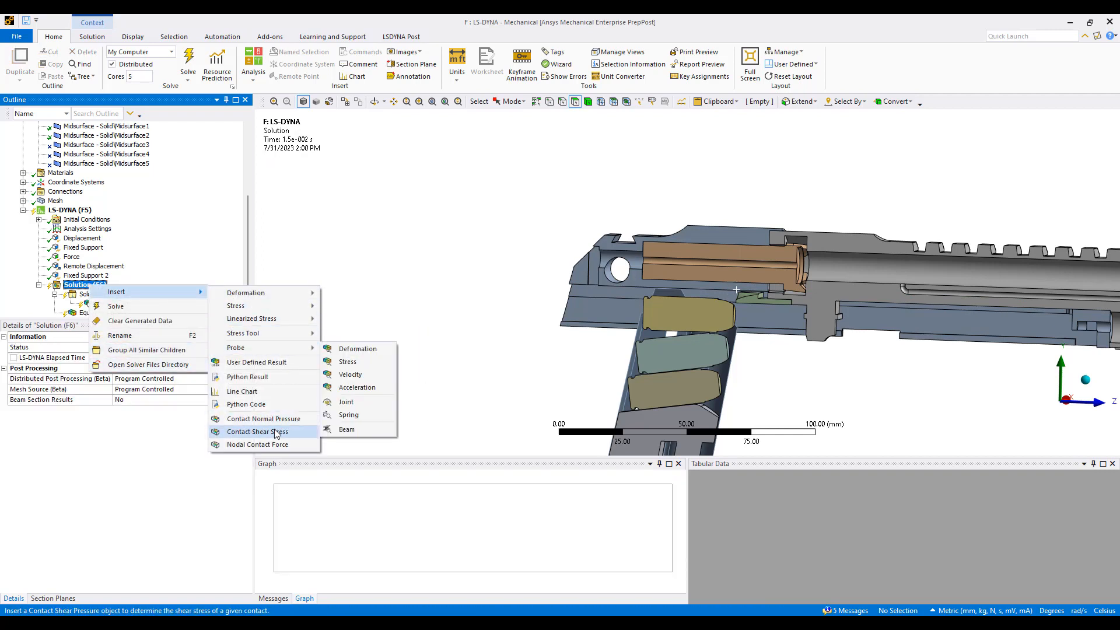
pyautogui.rightClick(75, 286)
pyautogui.click(124, 308)
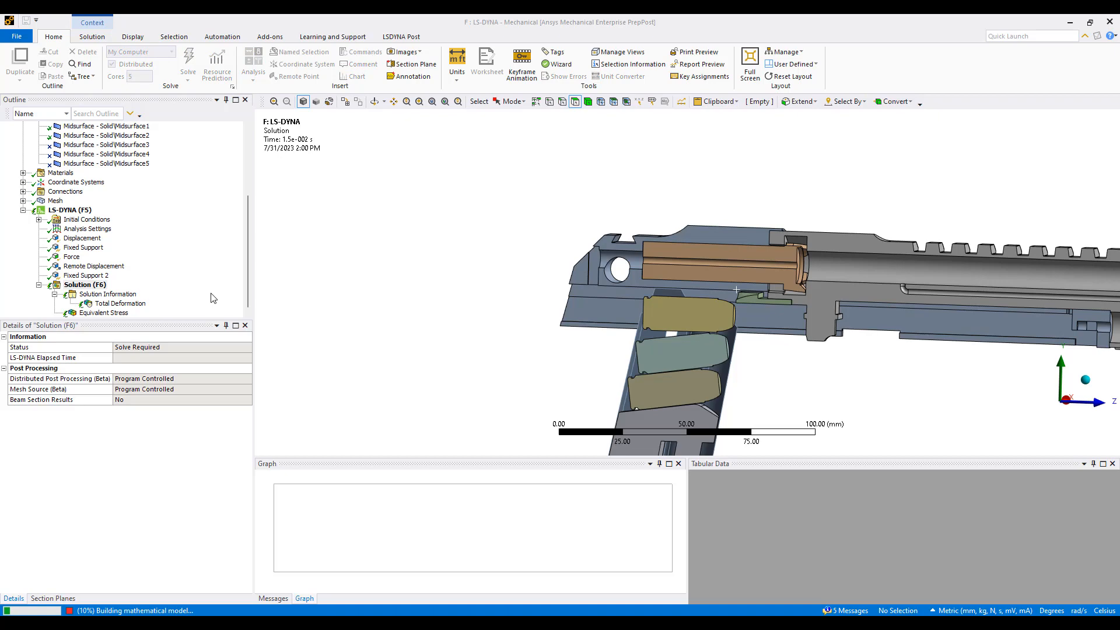
pyautogui.click(120, 298)
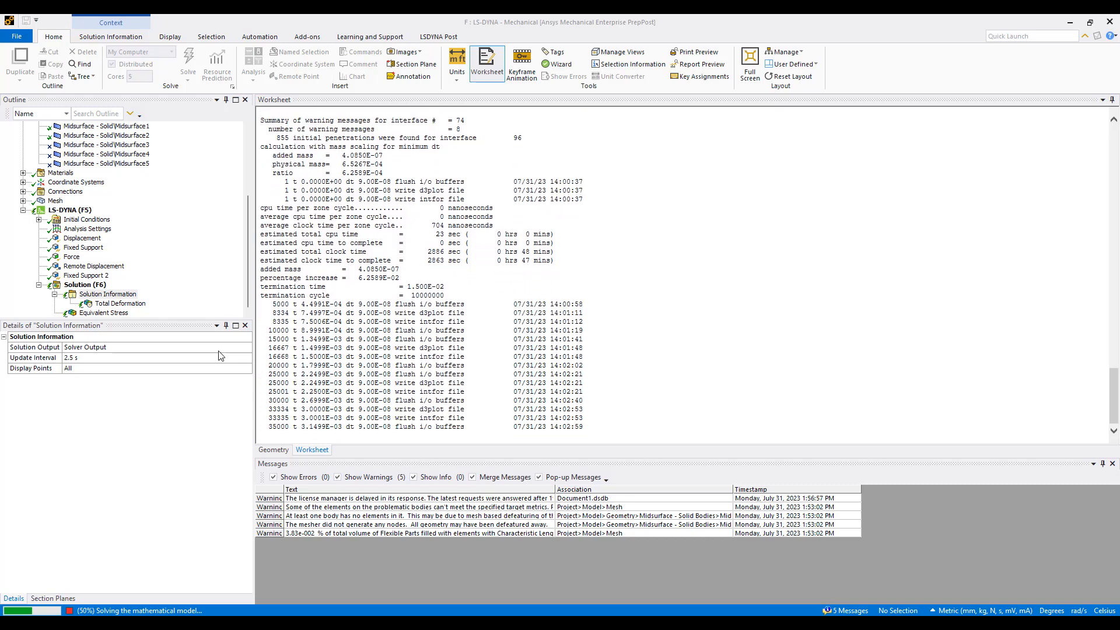
# Display the Total Deformation result and inspect the bullets in the magazine up close.
pyautogui.click(121, 304)
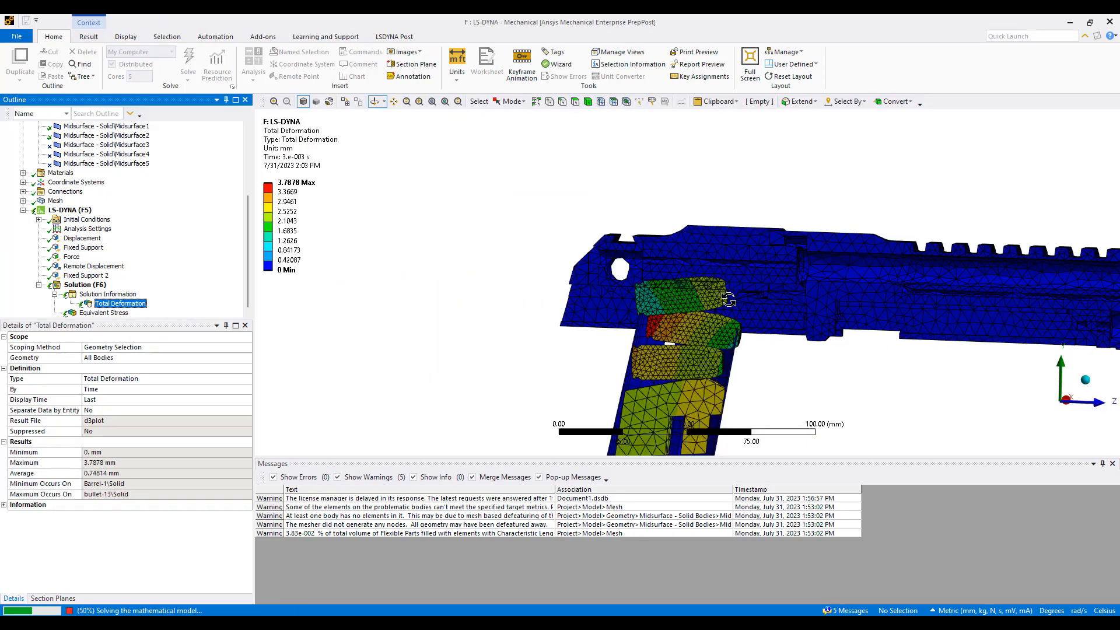
pyautogui.moveTo(730, 301); pyautogui.dragTo(741, 277, button='middle')
pyautogui.moveTo(621, 248); pyautogui.dragTo(783, 348, button='right')
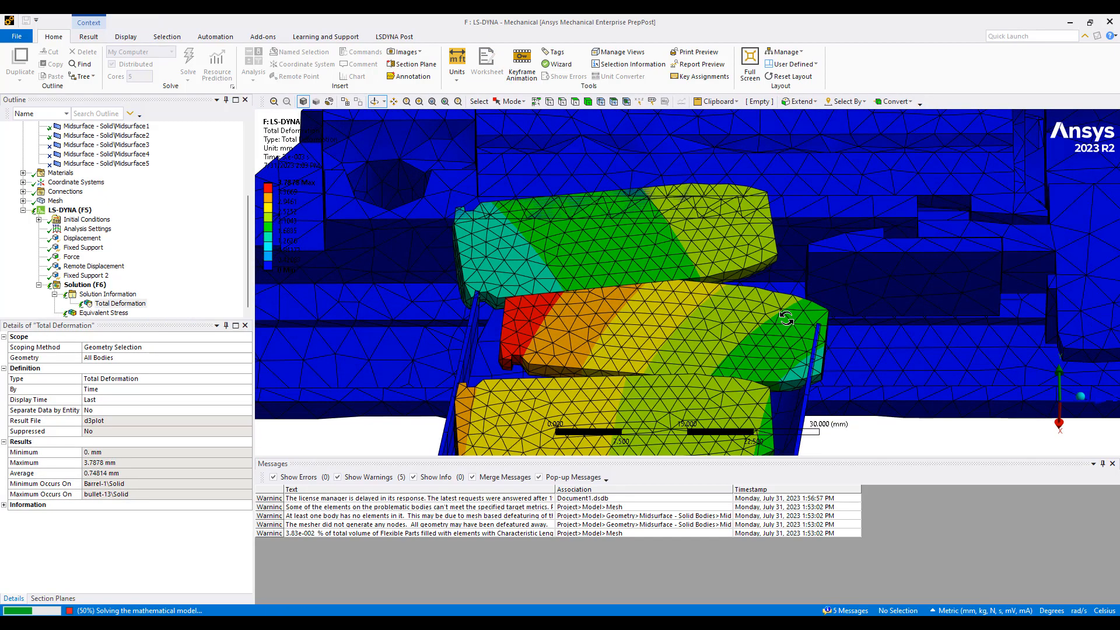
pyautogui.moveTo(780, 336); pyautogui.dragTo(507, 301)
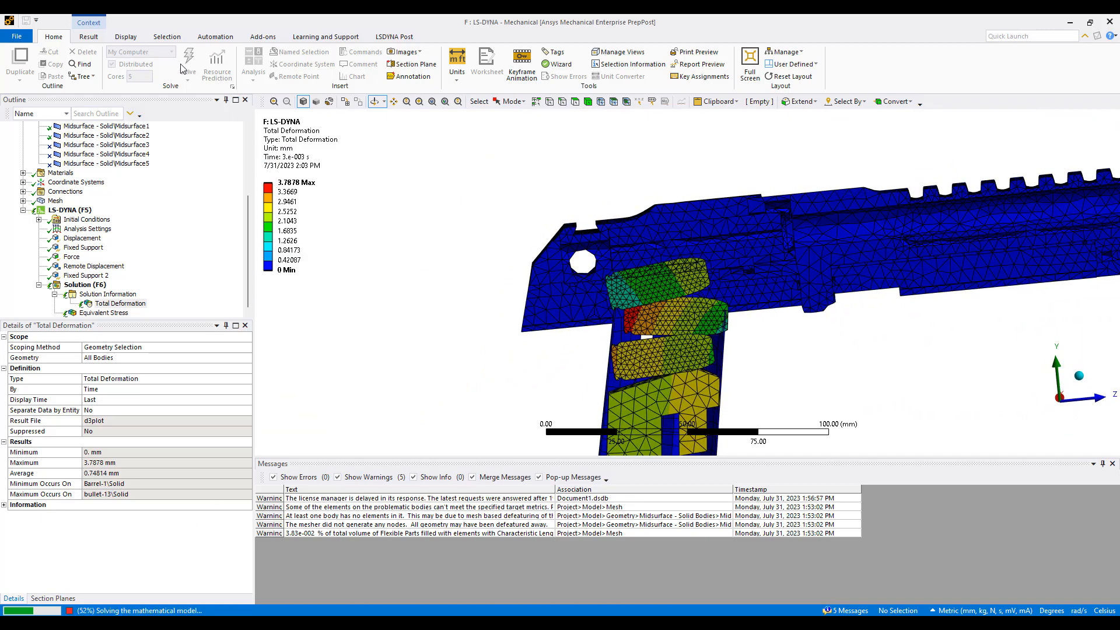
# Set the deformation scale to 1.0 (True Scale) and inspect the bullets and follower in the magazine.
pyautogui.click(89, 36)
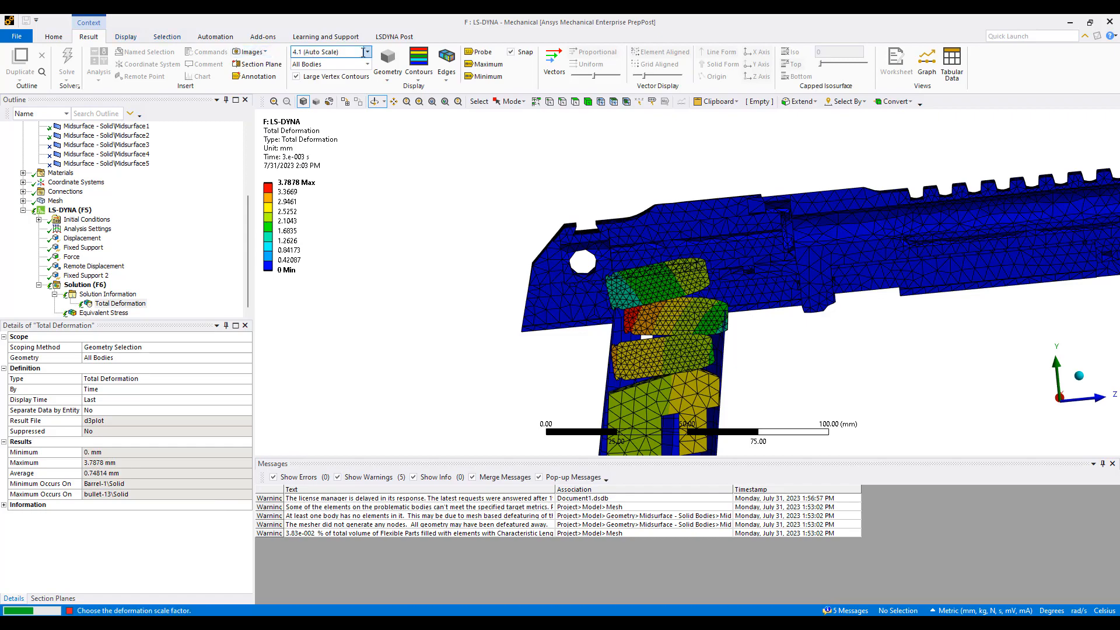
pyautogui.click(367, 53)
pyautogui.click(344, 70)
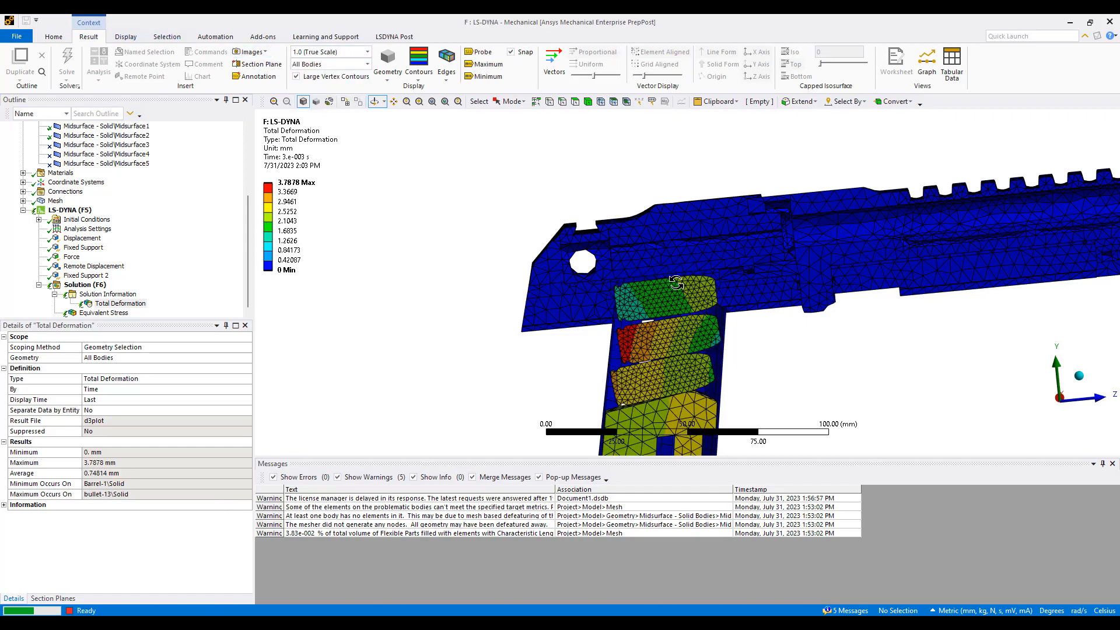
pyautogui.scroll(5, 758, 362)
pyautogui.moveTo(733, 357); pyautogui.dragTo(696, 366)
pyautogui.scroll(-3, 649, 228)
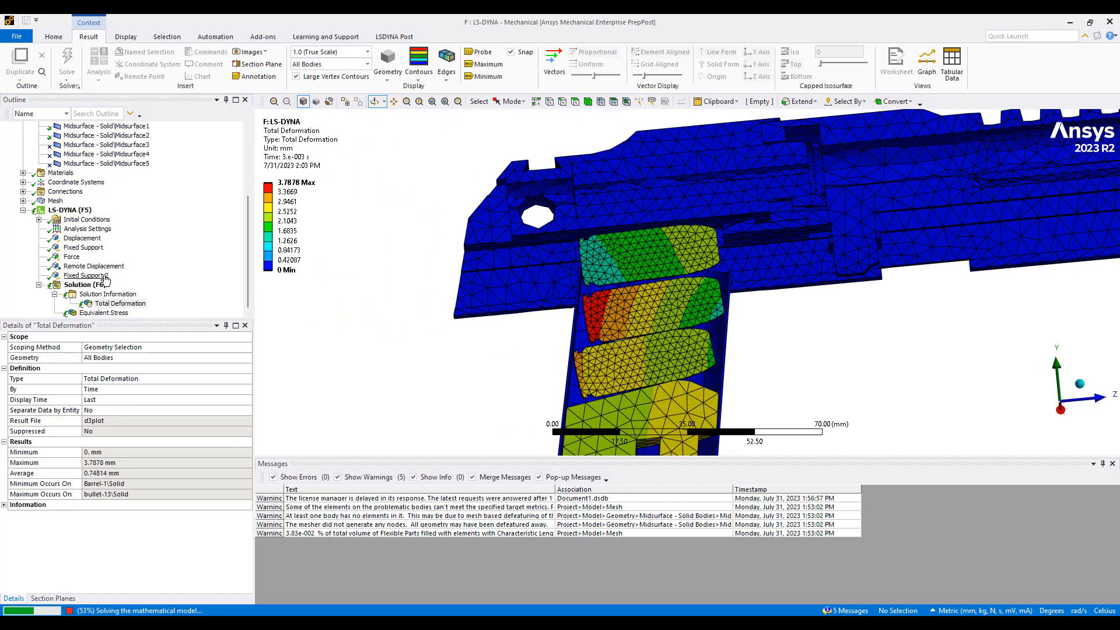
# Check the solver output again and bring the solved Systems C,D Mechanical window into view.
pyautogui.click(108, 293)
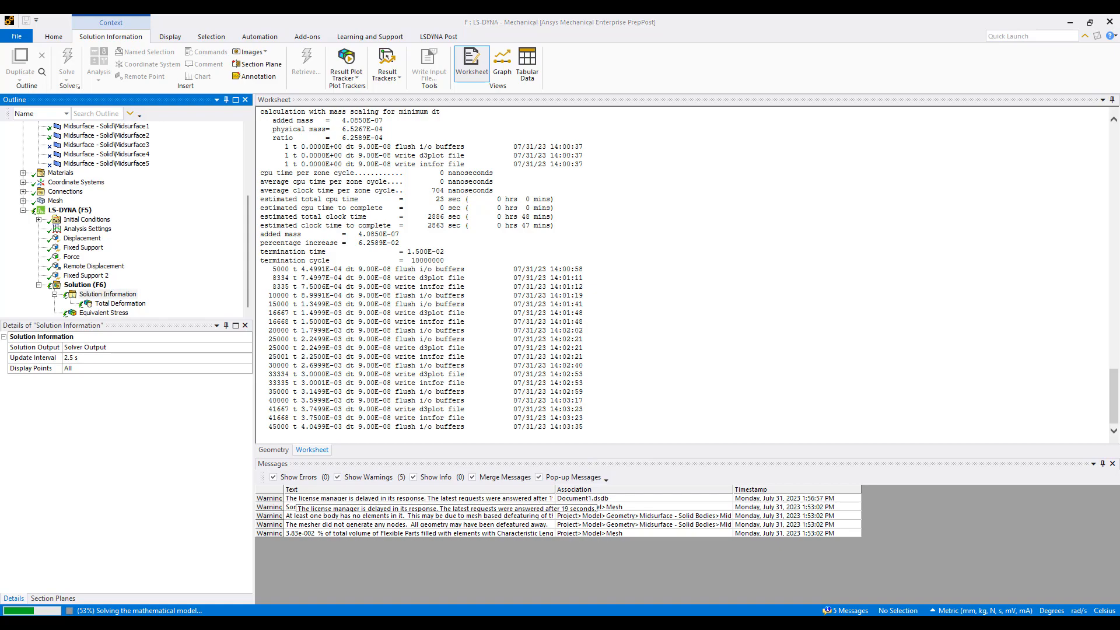
pyautogui.moveTo(1119, 132); pyautogui.dragTo(638, 122)
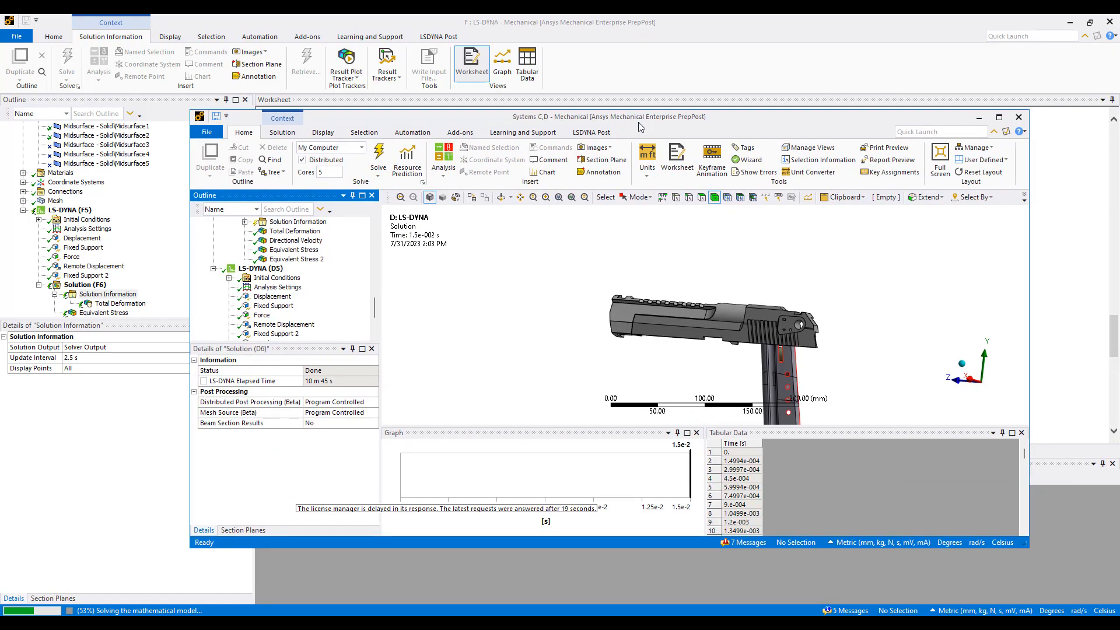
# Maximize the Systems C,D Mechanical window and display the Total Deformation result of the LS-DYNA solution on the whole pistol.
pyautogui.doubleClick(686, 121)
pyautogui.moveTo(811, 310); pyautogui.dragTo(562, 336, button='middle')
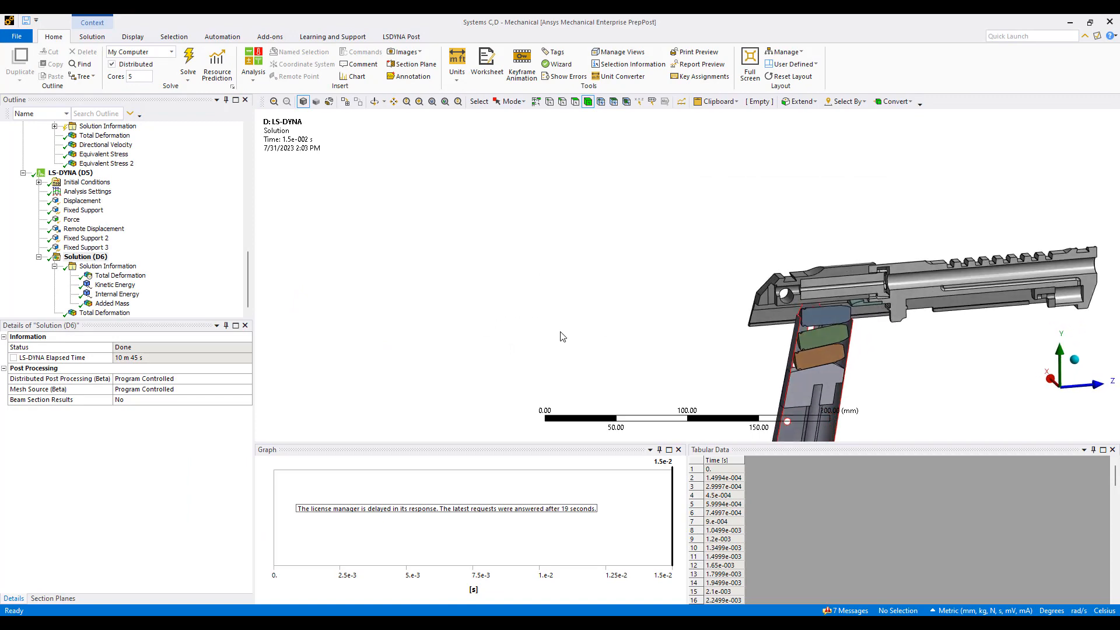
pyautogui.moveTo(922, 340); pyautogui.dragTo(657, 250, button='middle')
pyautogui.click(108, 312)
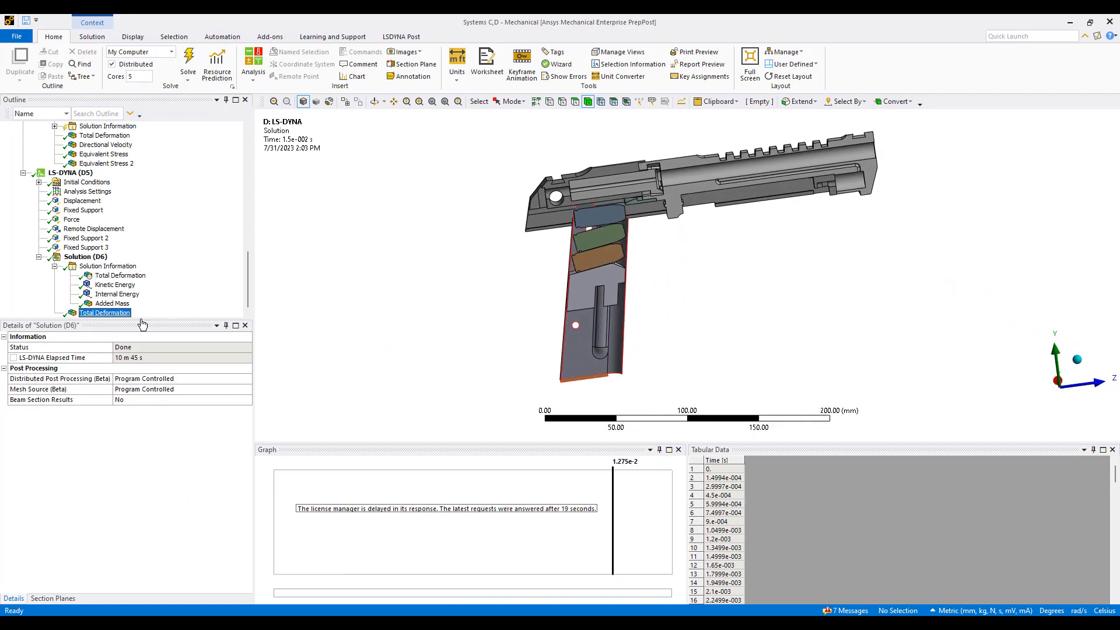
# Animate the Total Deformation result, inspect the slide and ejected bullet up close, and stop the animation.
pyautogui.click(324, 464)
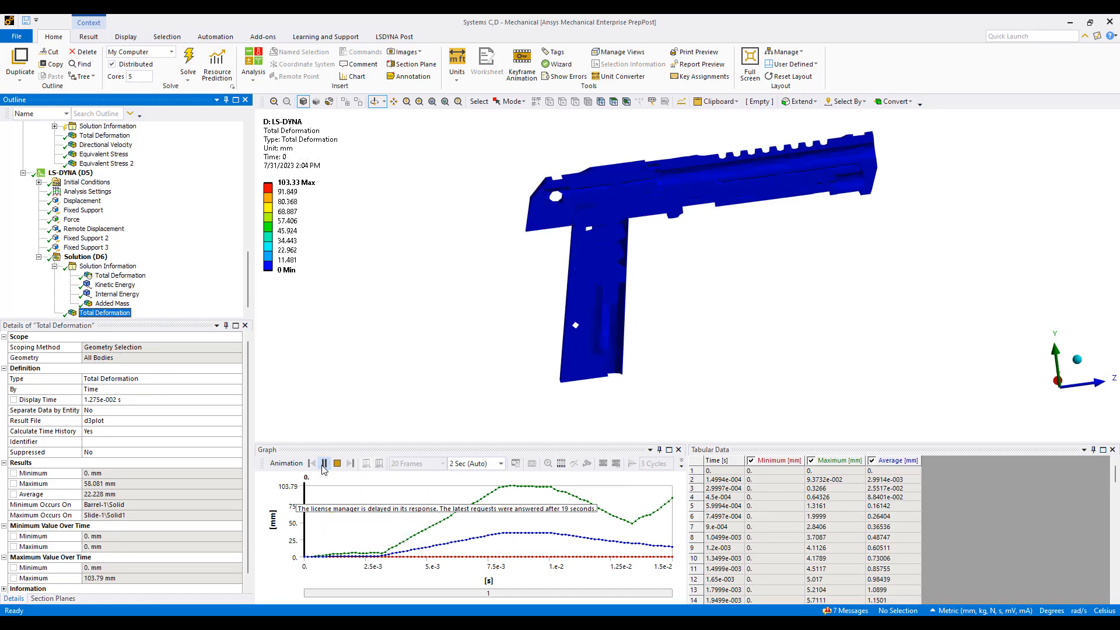
pyautogui.moveTo(474, 110); pyautogui.dragTo(782, 292, button='right')
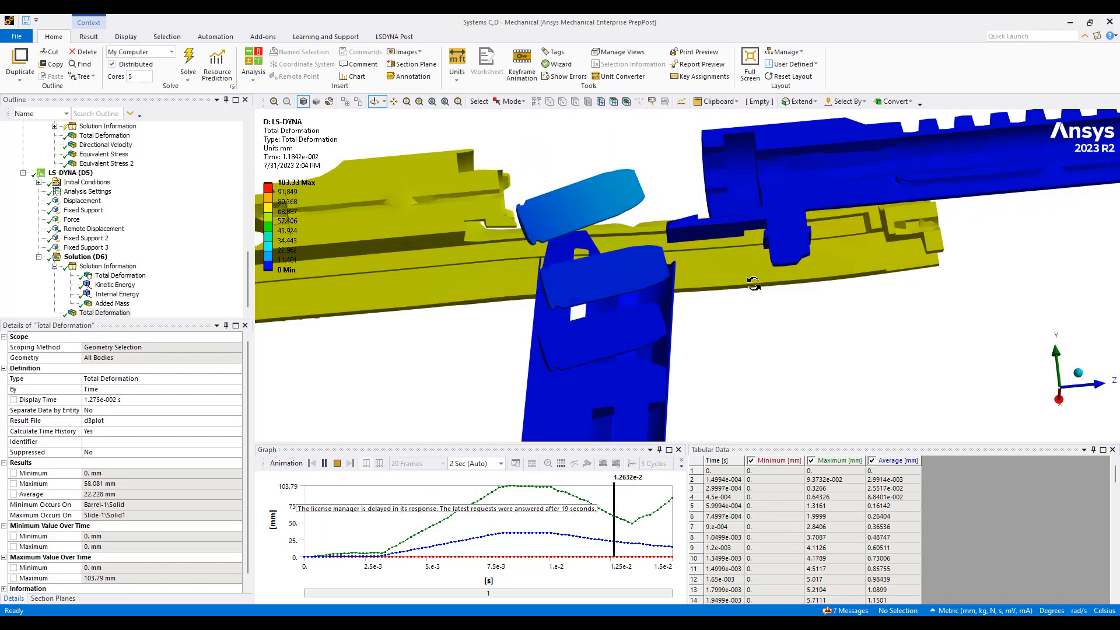
pyautogui.scroll(-8, 730, 234)
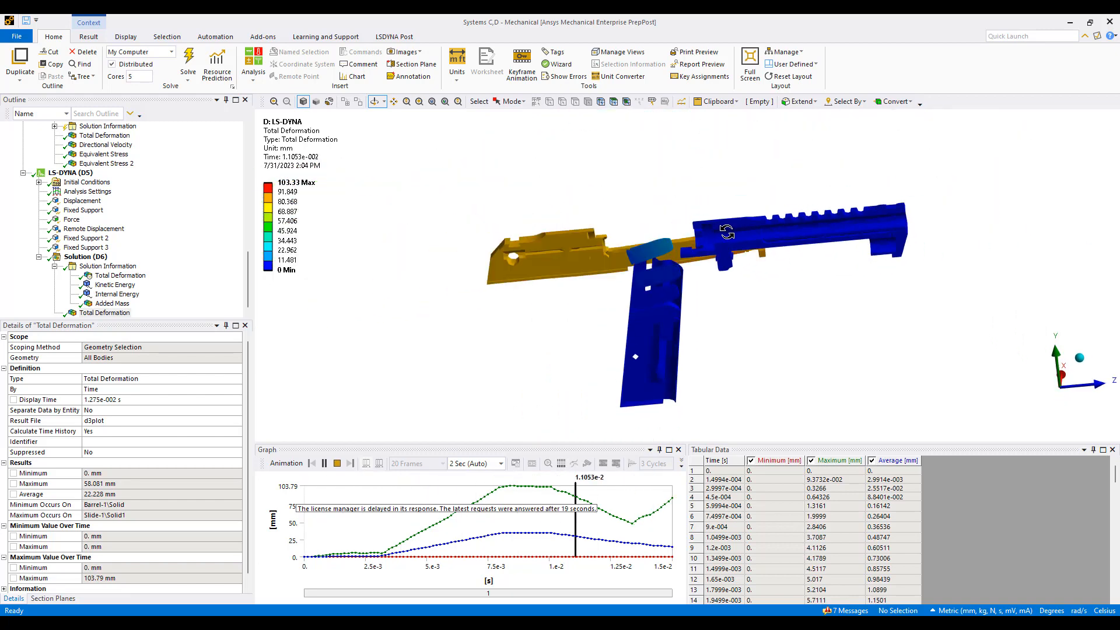
pyautogui.moveTo(730, 234)
pyautogui.mouseDown(button='middle')
pyautogui.moveTo(723, 215)
pyautogui.moveTo(689, 231)
pyautogui.moveTo(708, 236)
pyautogui.mouseUp(button='middle')
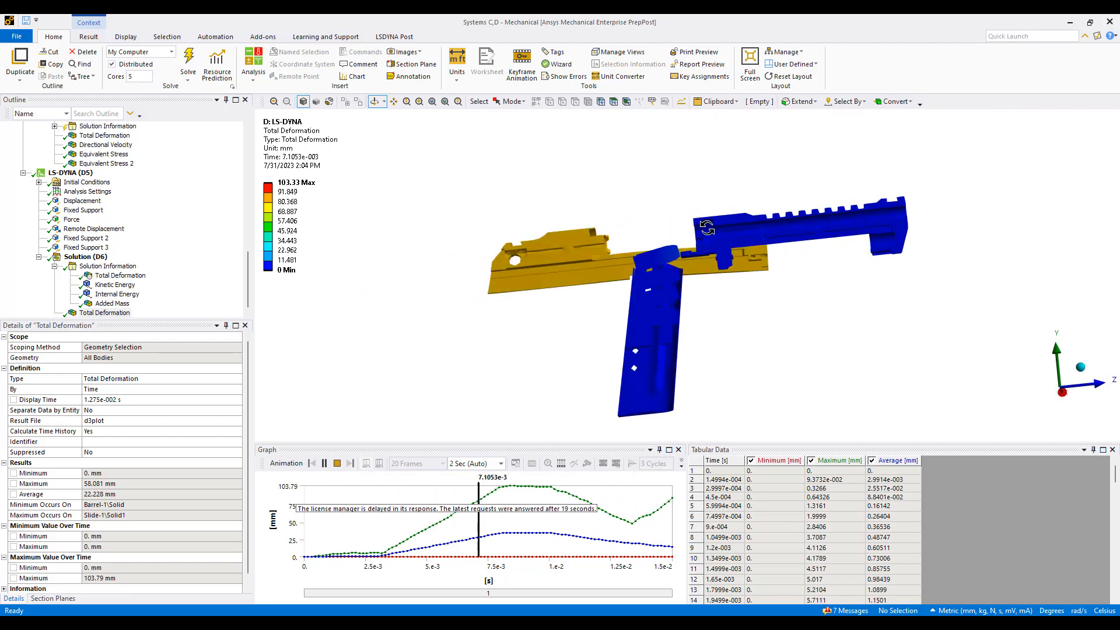
pyautogui.click(337, 464)
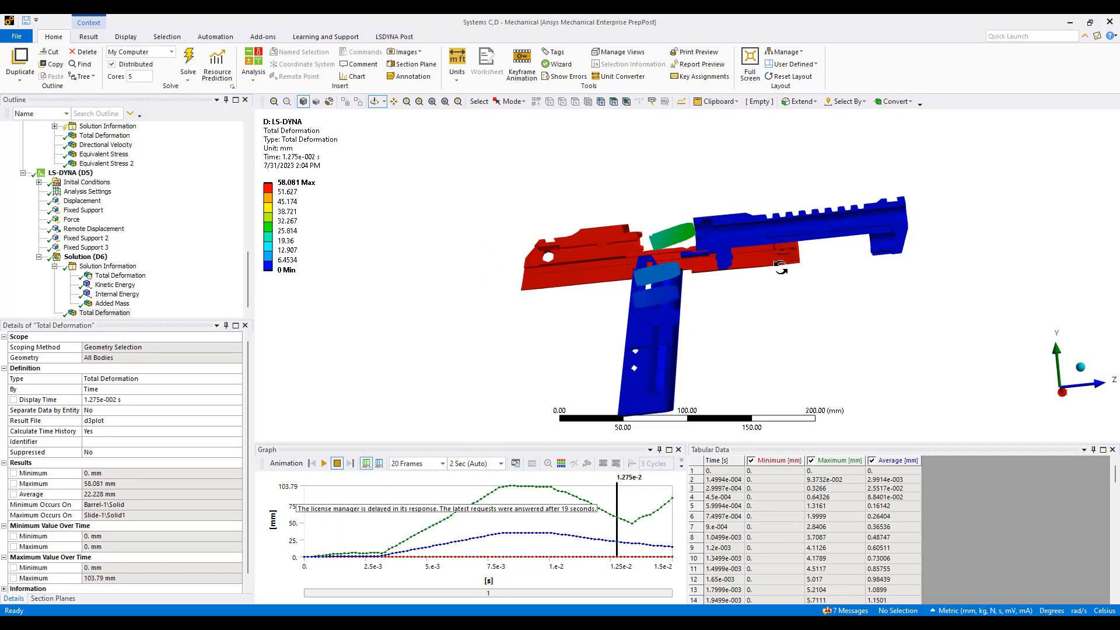
pyautogui.moveTo(728, 264); pyautogui.dragTo(677, 263, button='middle')
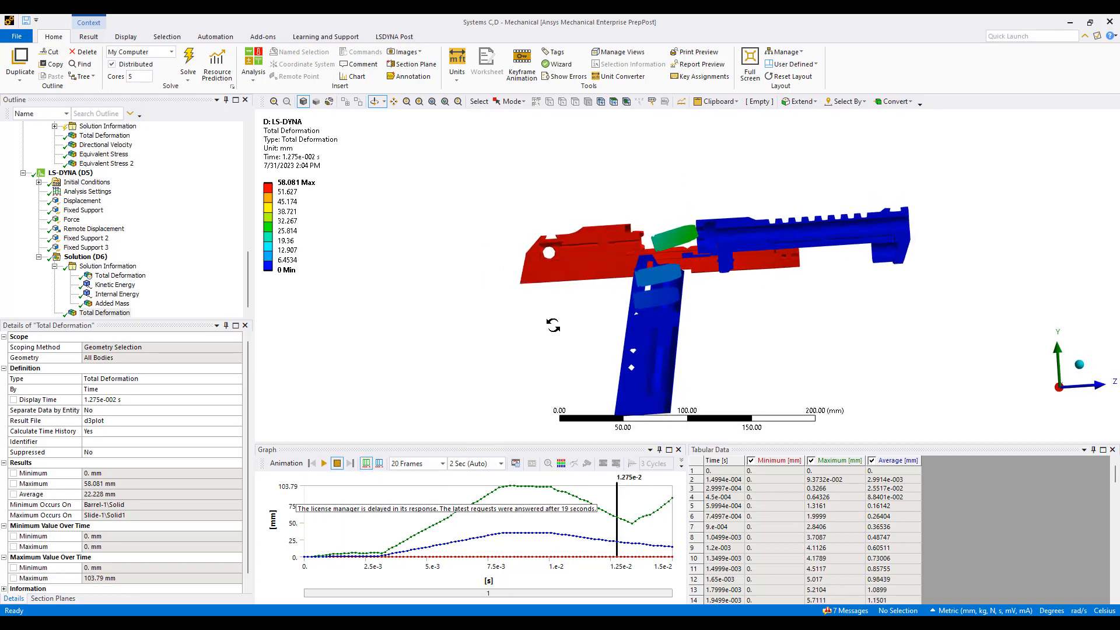
# Add an Equivalent (von-Mises) Stress result scoped to the barrel body under the LS-DYNA solution and evaluate it.
pyautogui.click(83, 260)
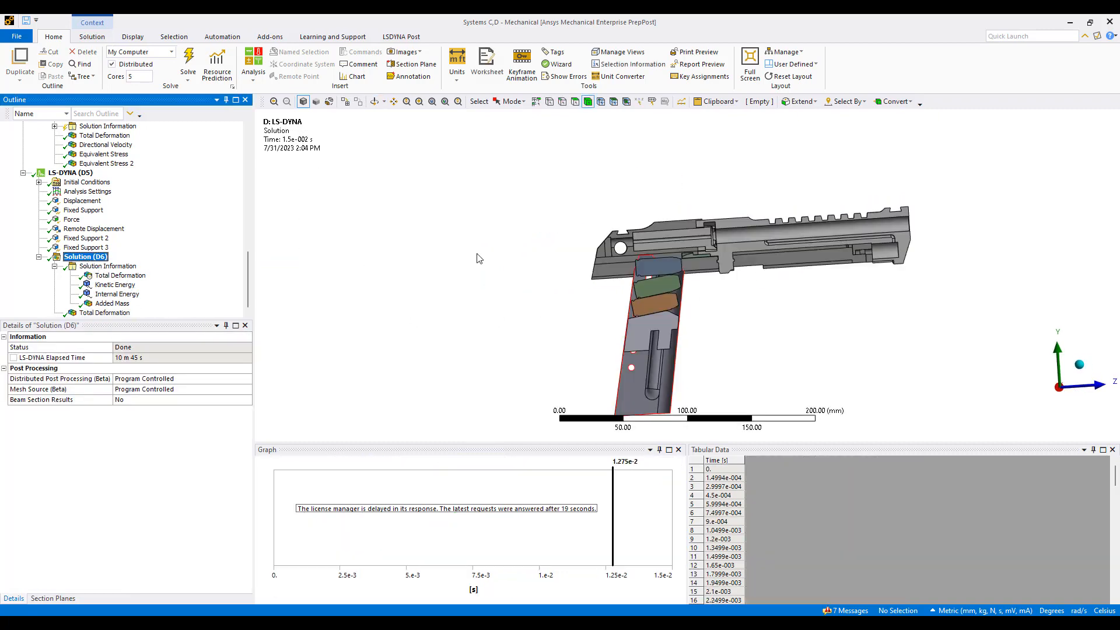
pyautogui.click(733, 233)
pyautogui.rightClick(739, 234)
pyautogui.moveTo(768, 240)
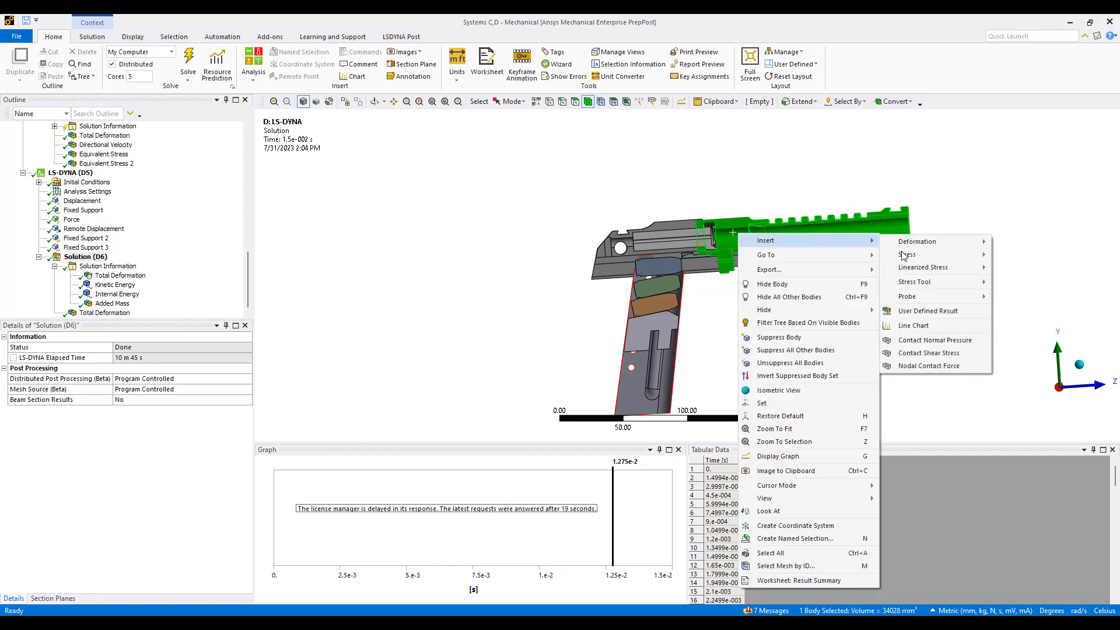
pyautogui.moveTo(907, 254)
pyautogui.click(1041, 255)
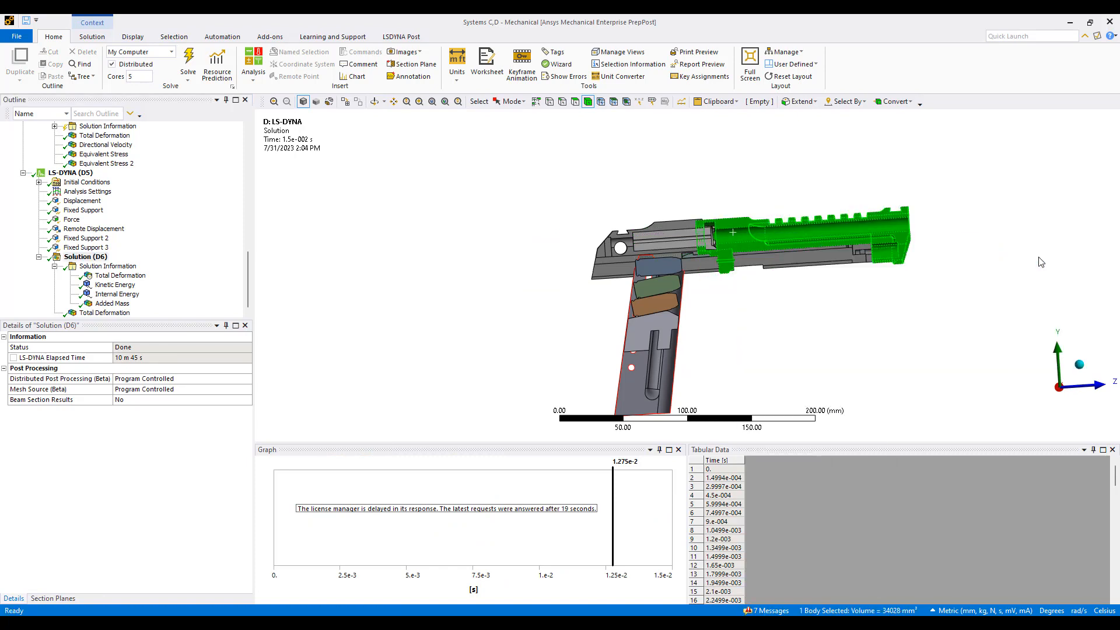
pyautogui.click(114, 313)
pyautogui.rightClick(115, 314)
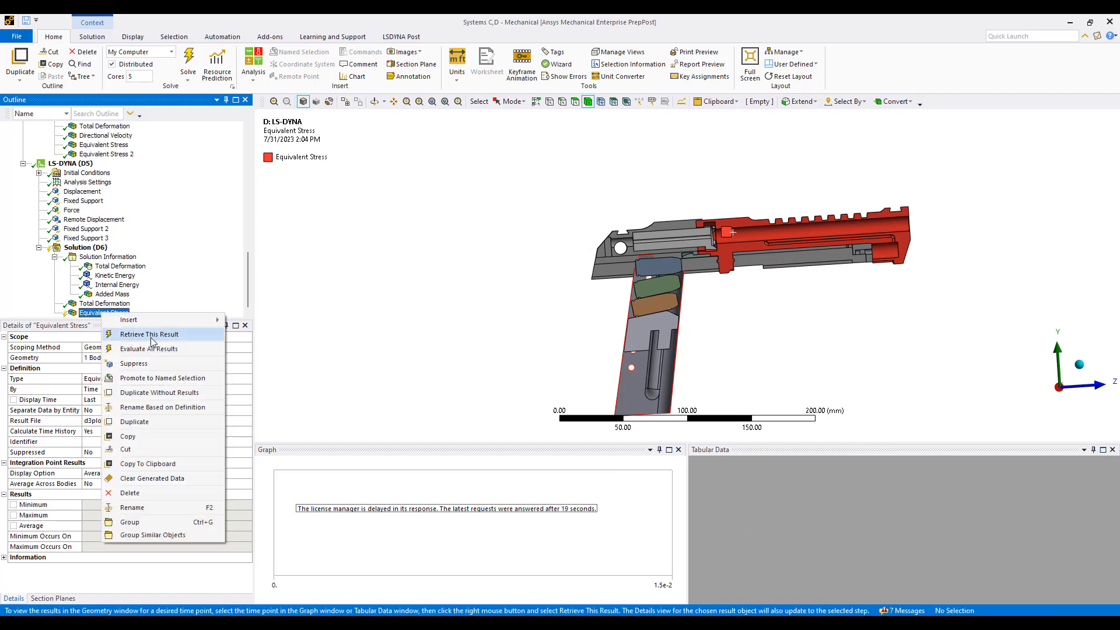
pyautogui.click(257, 333)
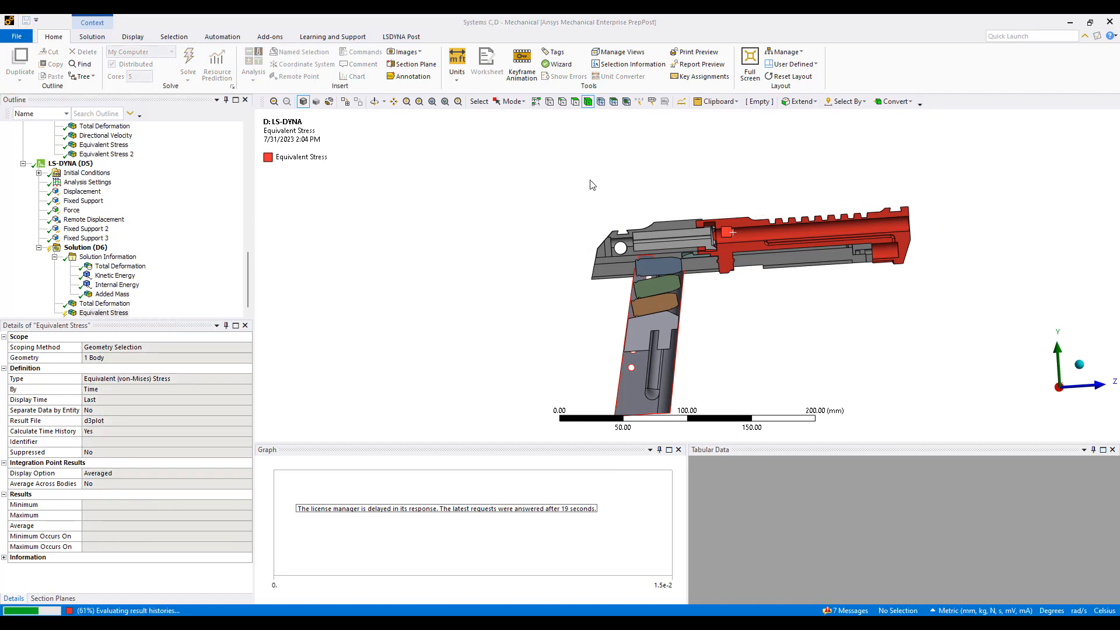
# Animate the barrel's Equivalent Stress result and inspect the chamber end up close from several angles.
pyautogui.scroll(5, 975, 306)
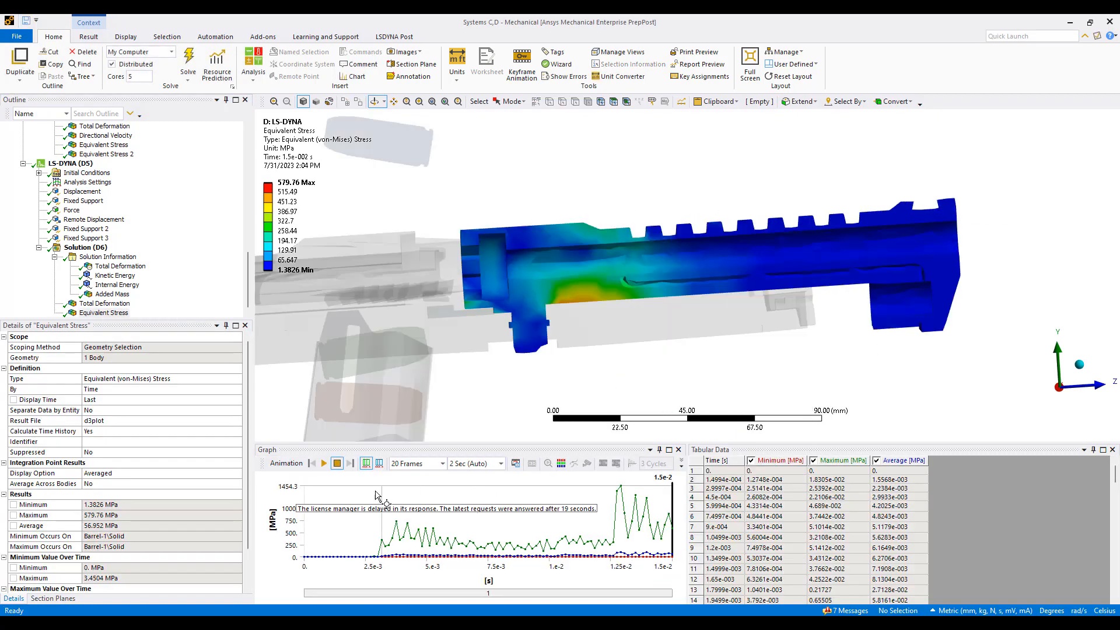
pyautogui.click(324, 463)
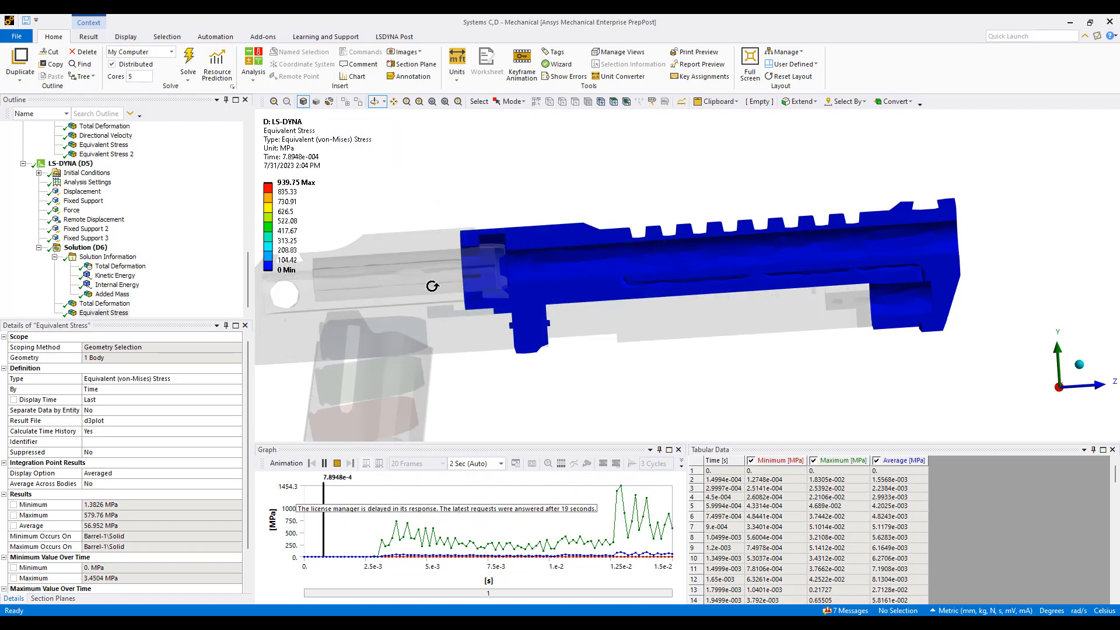
pyautogui.scroll(5, 475, 320)
pyautogui.moveTo(611, 283); pyautogui.dragTo(600, 357, button='middle')
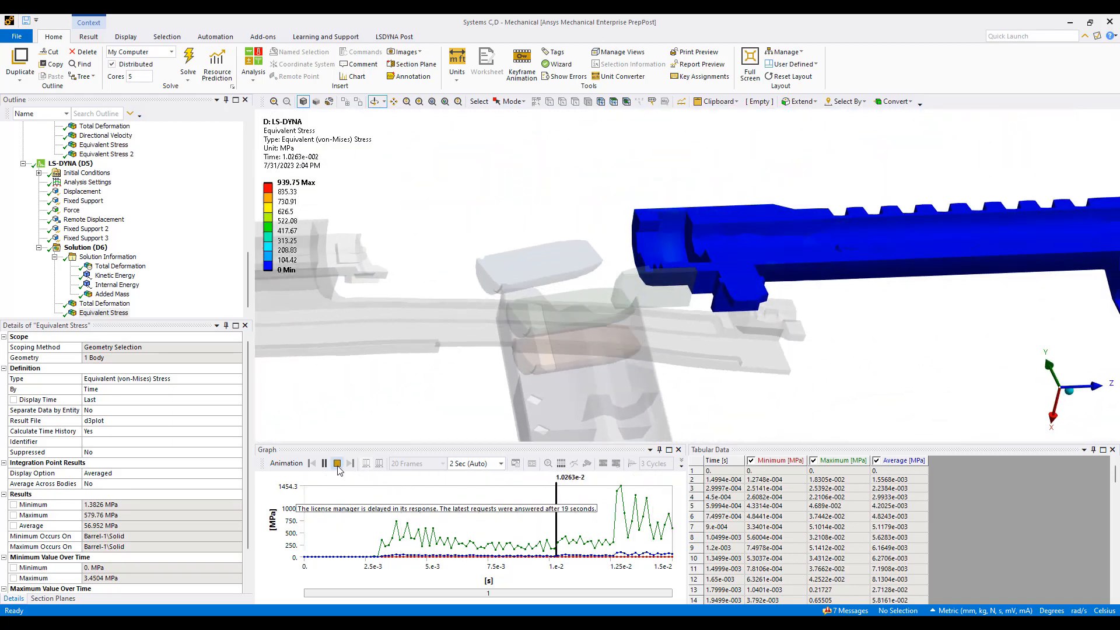
# Stop the stress animation and set it to 40 frames with a duration of 4 Sec.
pyautogui.click(481, 462)
pyautogui.click(500, 464)
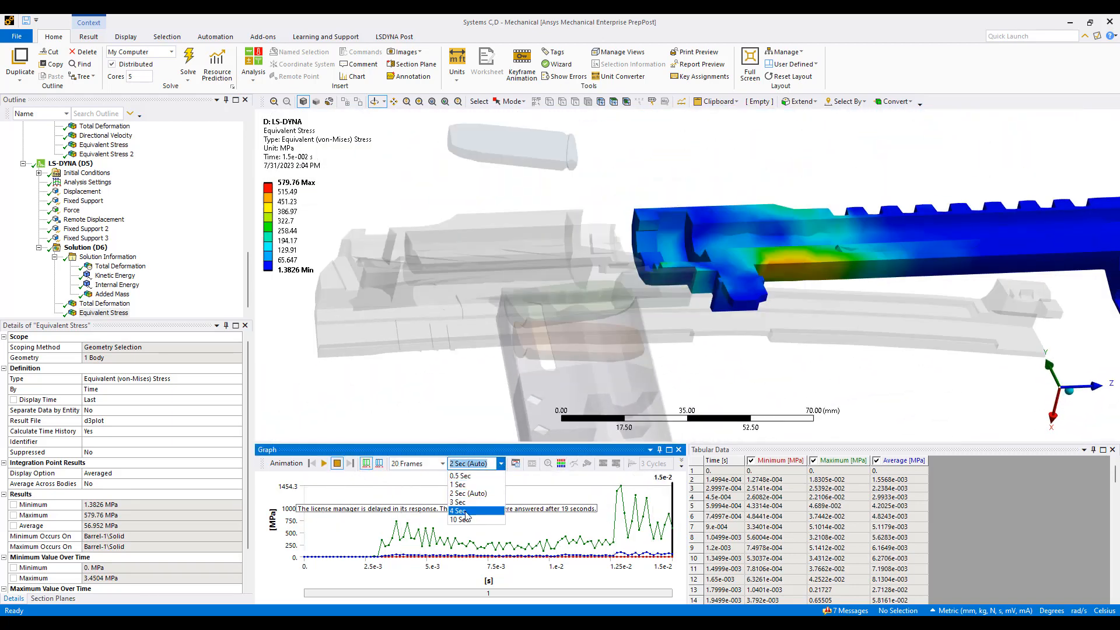
pyautogui.click(466, 502)
pyautogui.click(442, 463)
pyautogui.click(419, 511)
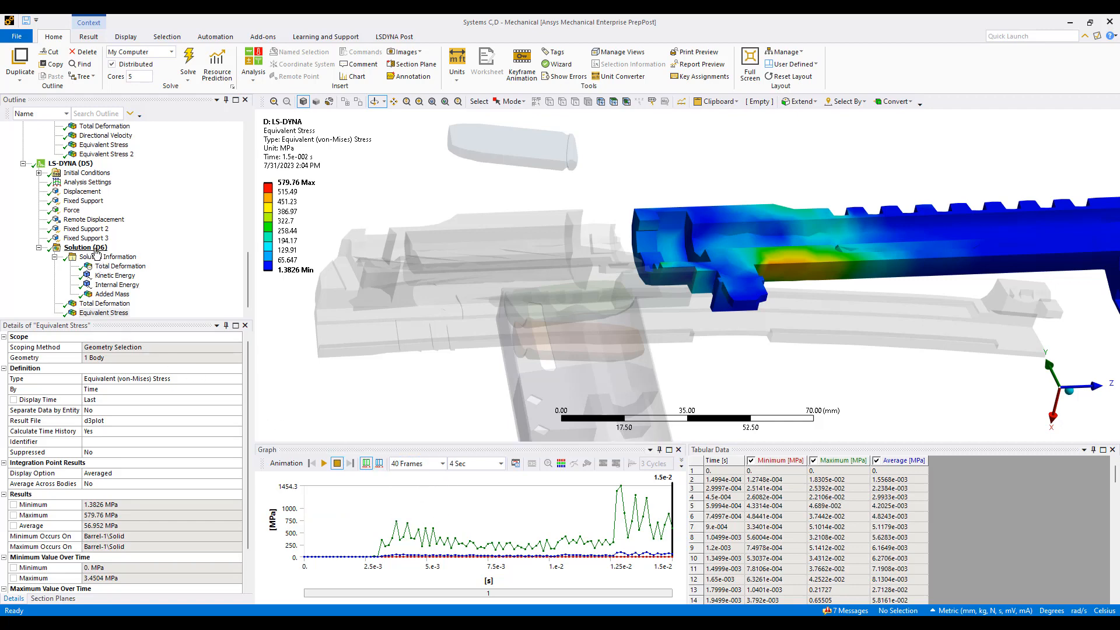
pyautogui.moveTo(708, 245); pyautogui.dragTo(595, 357)
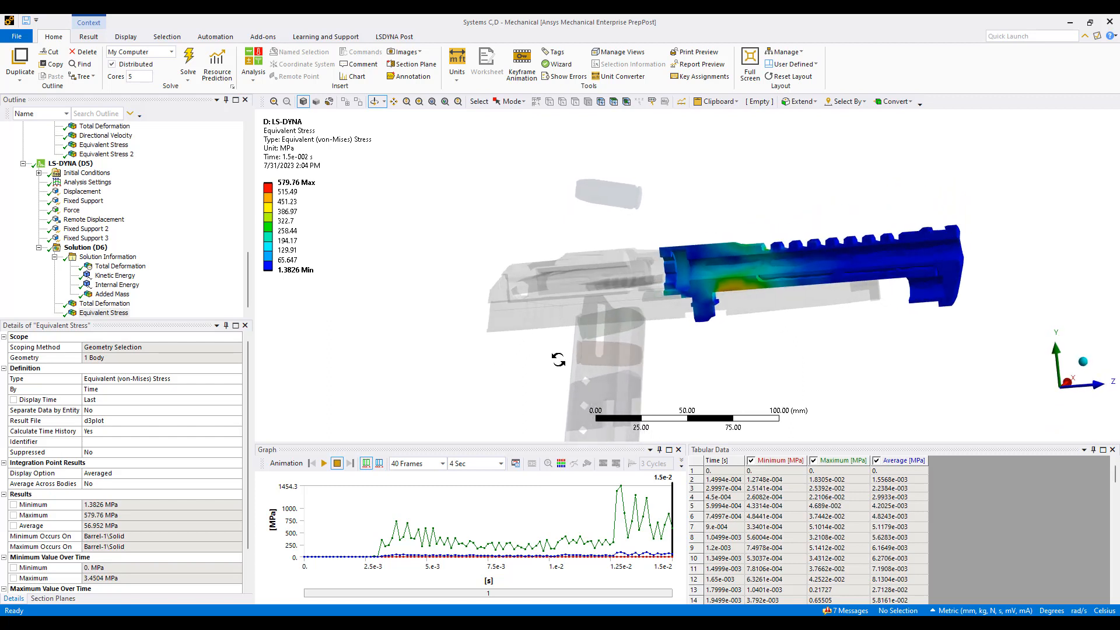
# Apply a Butterworth filter with a cut frequency of 1000 Hz to the Kinetic Energy result.
pyautogui.click(111, 275)
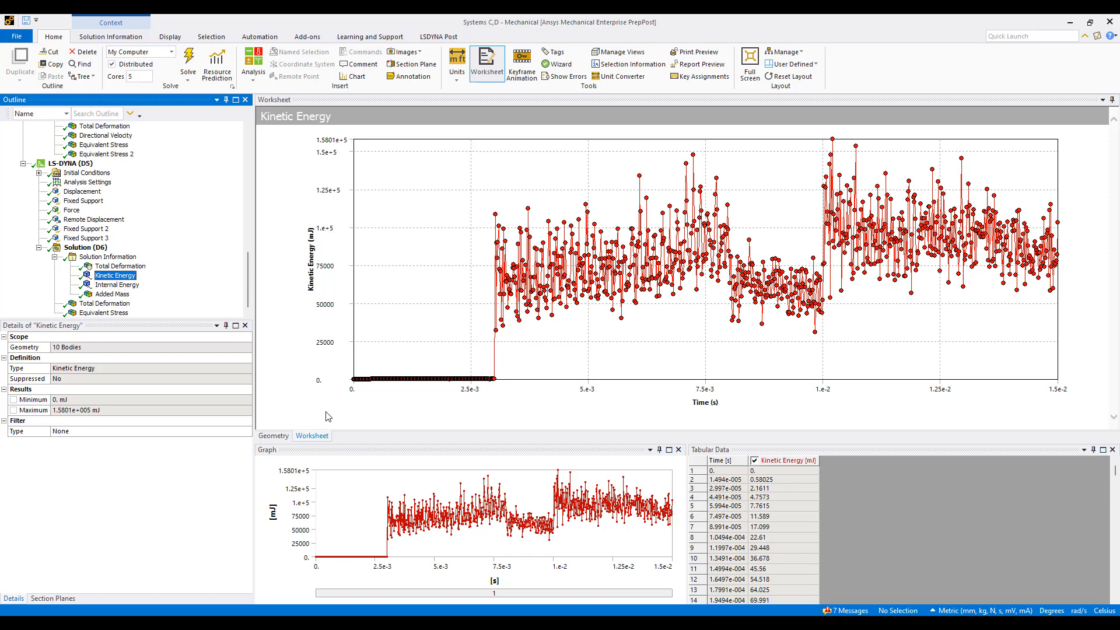
pyautogui.click(246, 431)
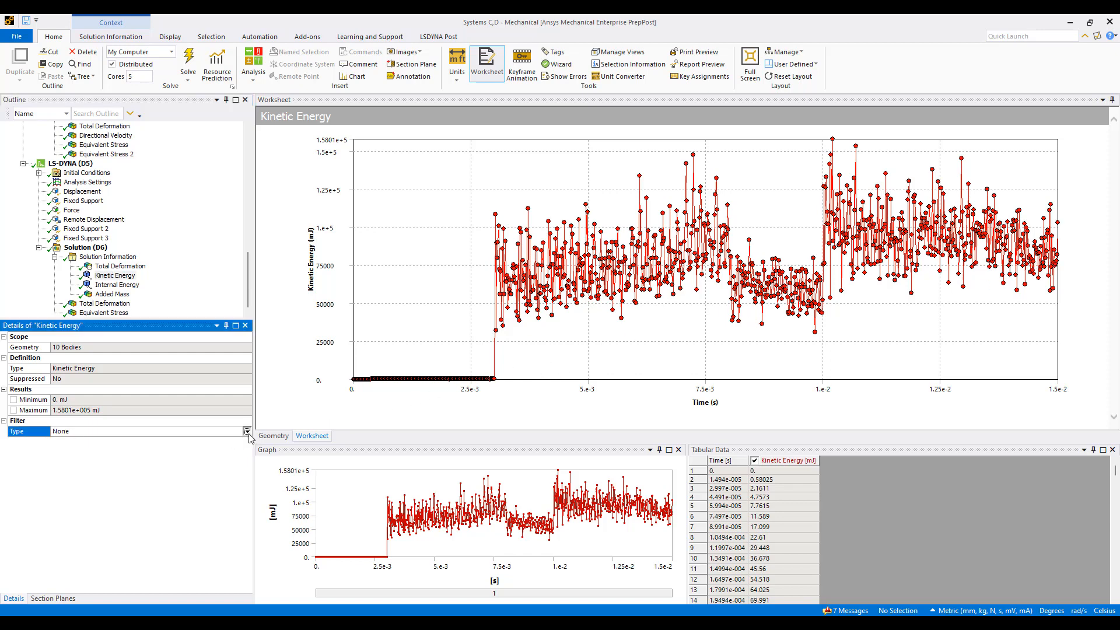
pyautogui.click(213, 448)
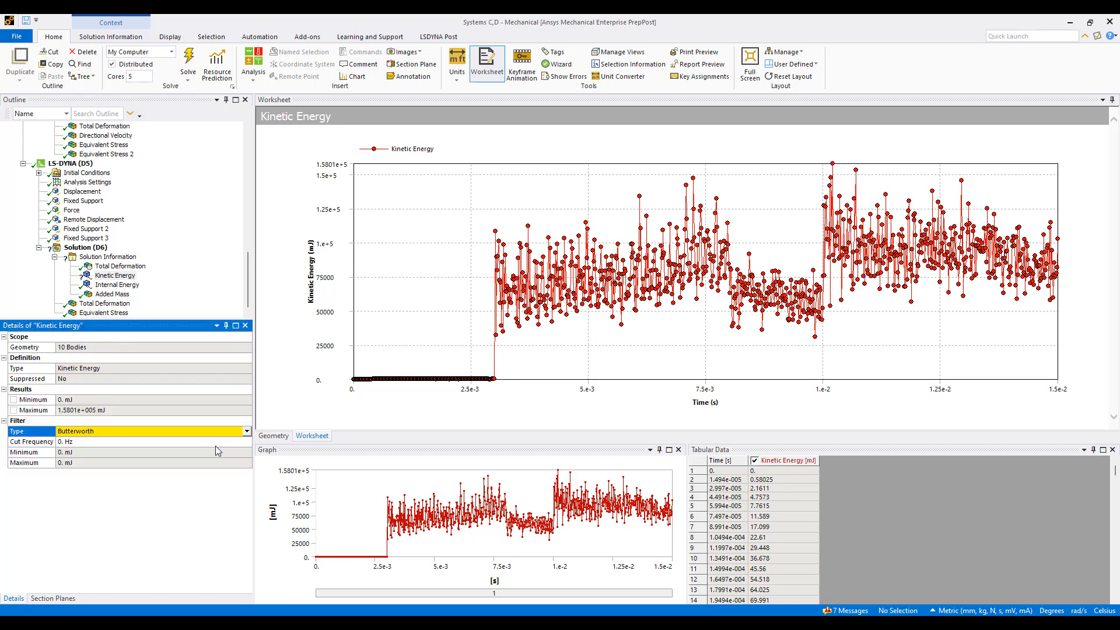
pyautogui.click(204, 442)
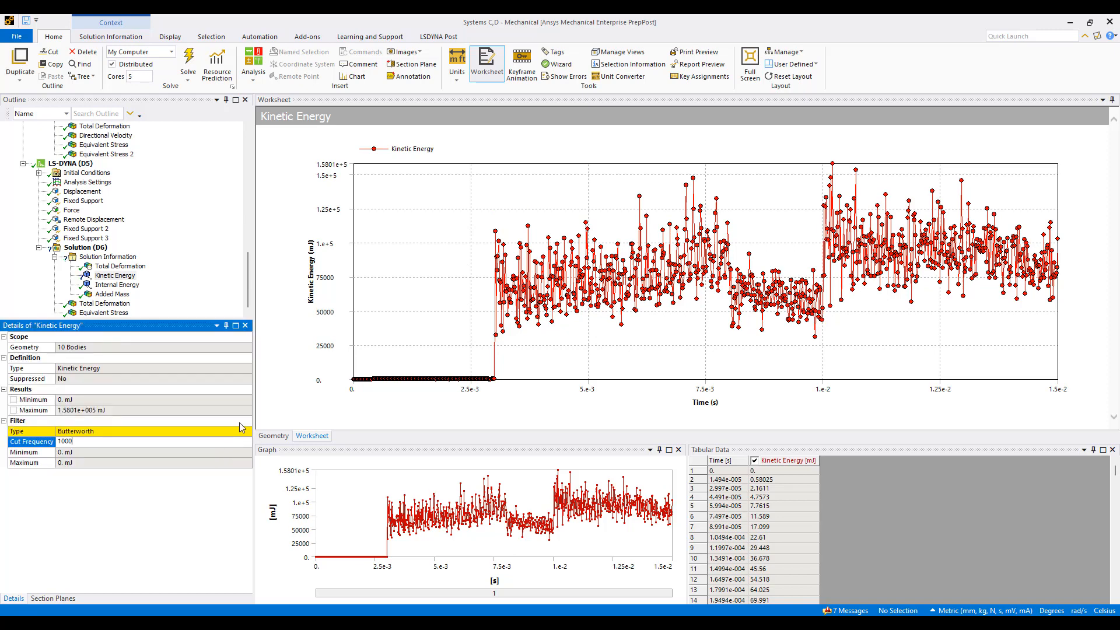
pyautogui.write('1000')
pyautogui.press('Return')
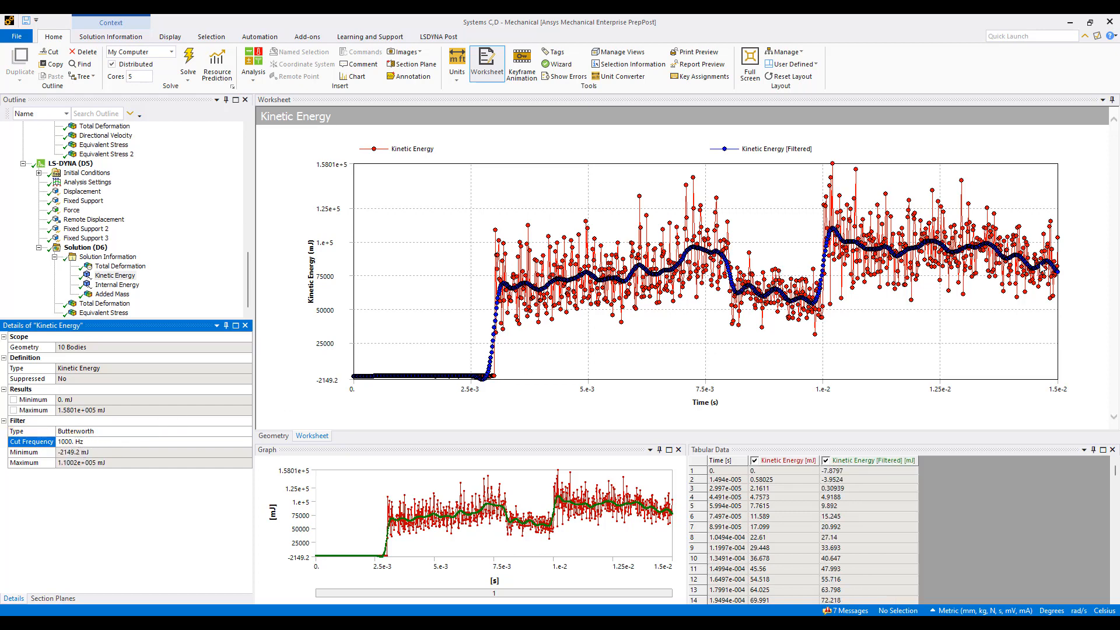
pyautogui.click(779, 482)
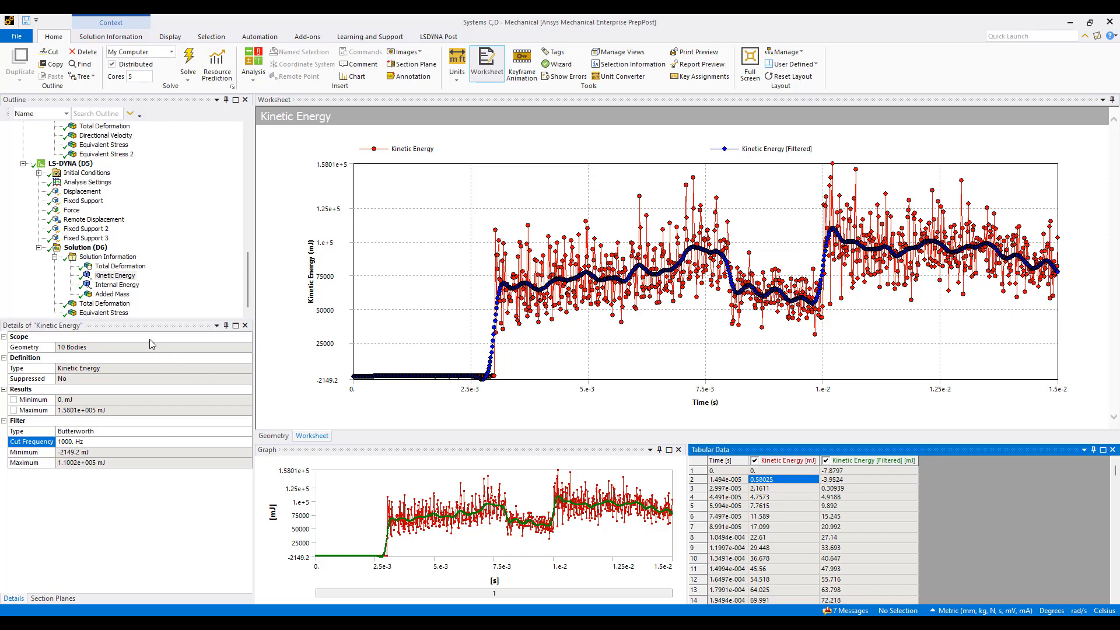
# Review the Internal Energy and Added Mass plots, checking the added mass against the total mass in the Geometry properties.
pyautogui.click(116, 285)
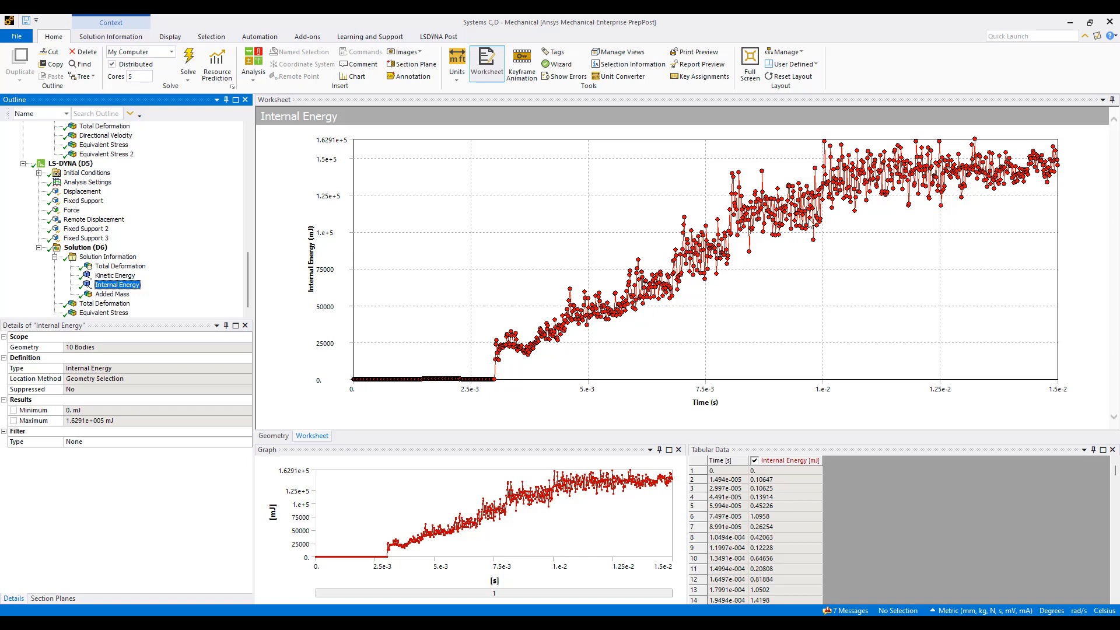
pyautogui.click(113, 294)
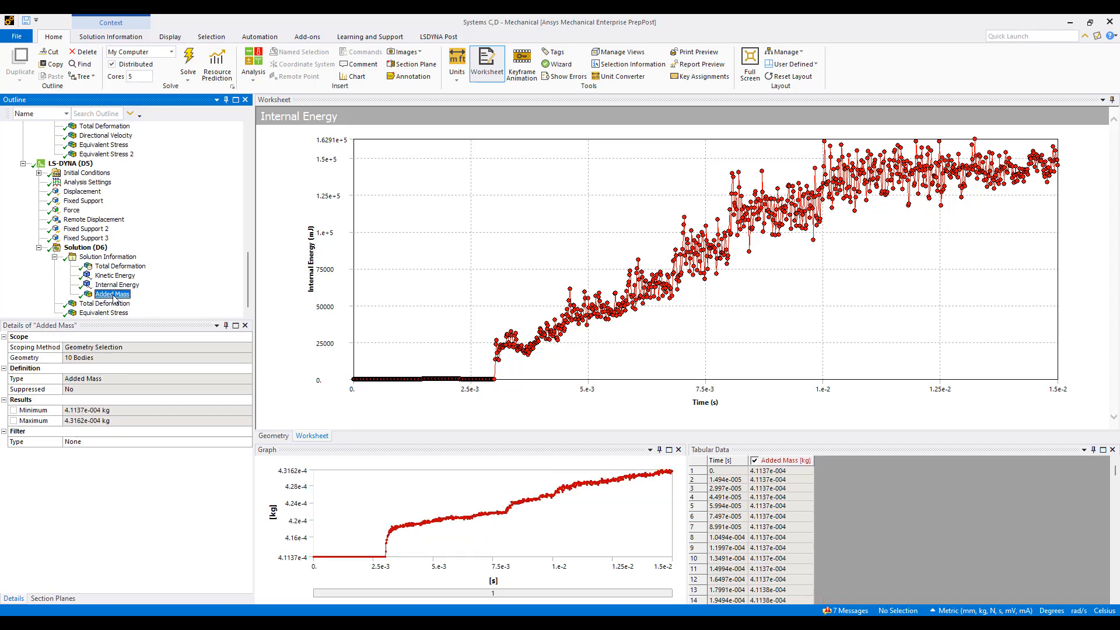
pyautogui.scroll(15, 127, 241)
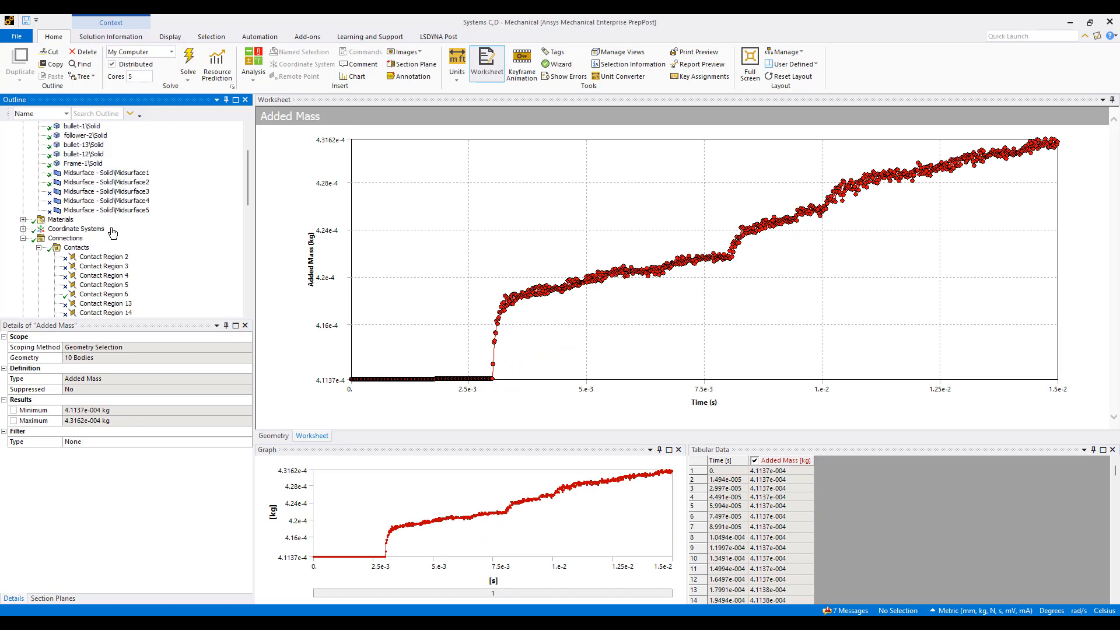
pyautogui.click(64, 155)
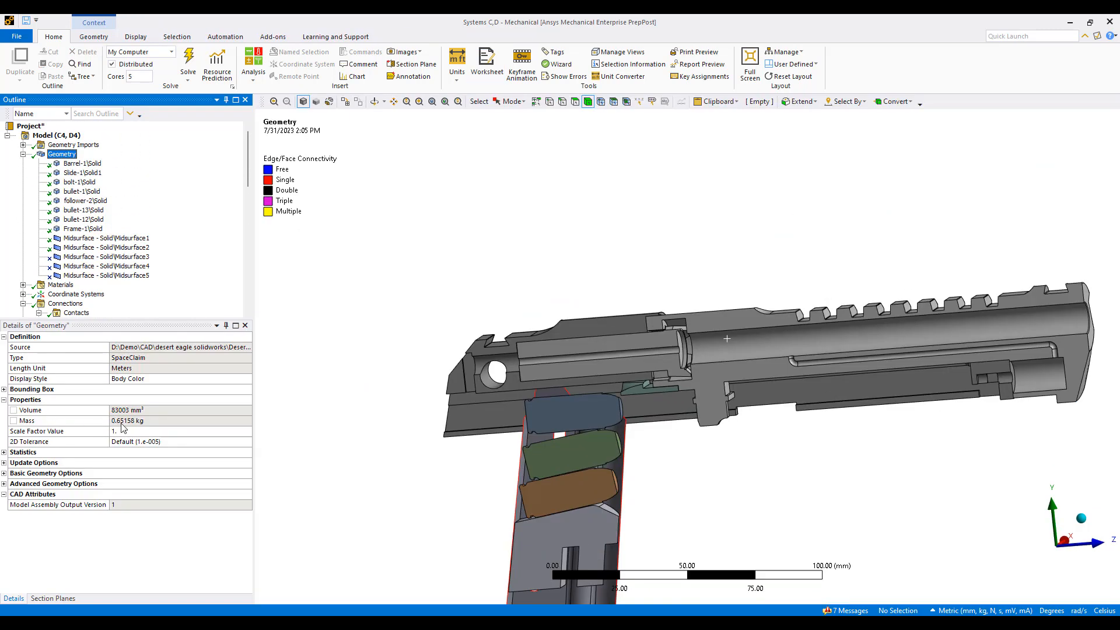
pyautogui.scroll(-15, 108, 313)
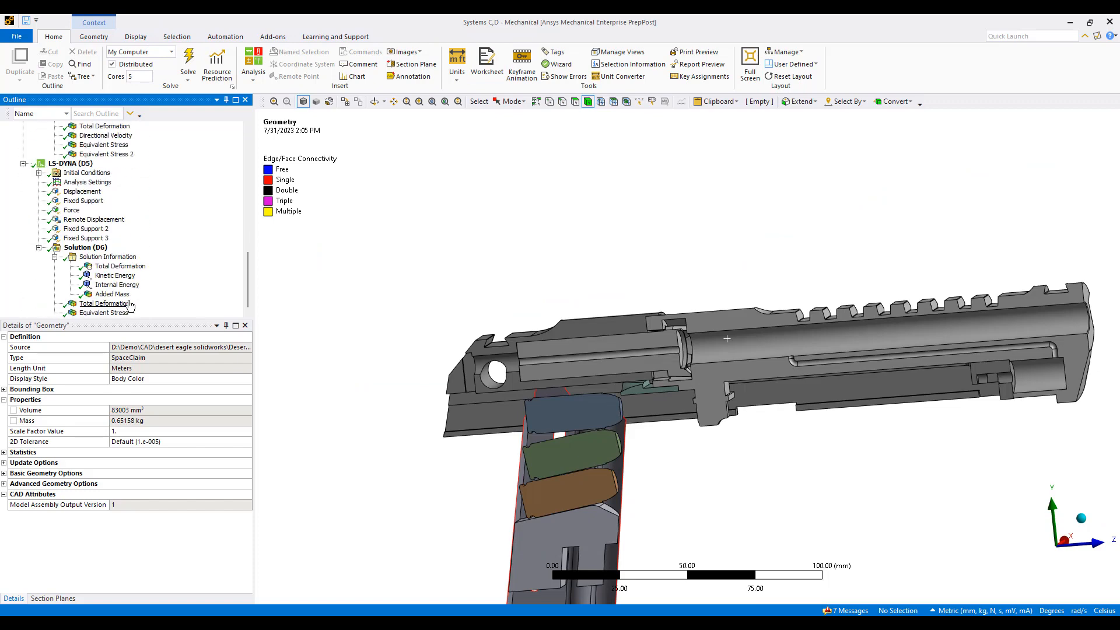
pyautogui.click(111, 294)
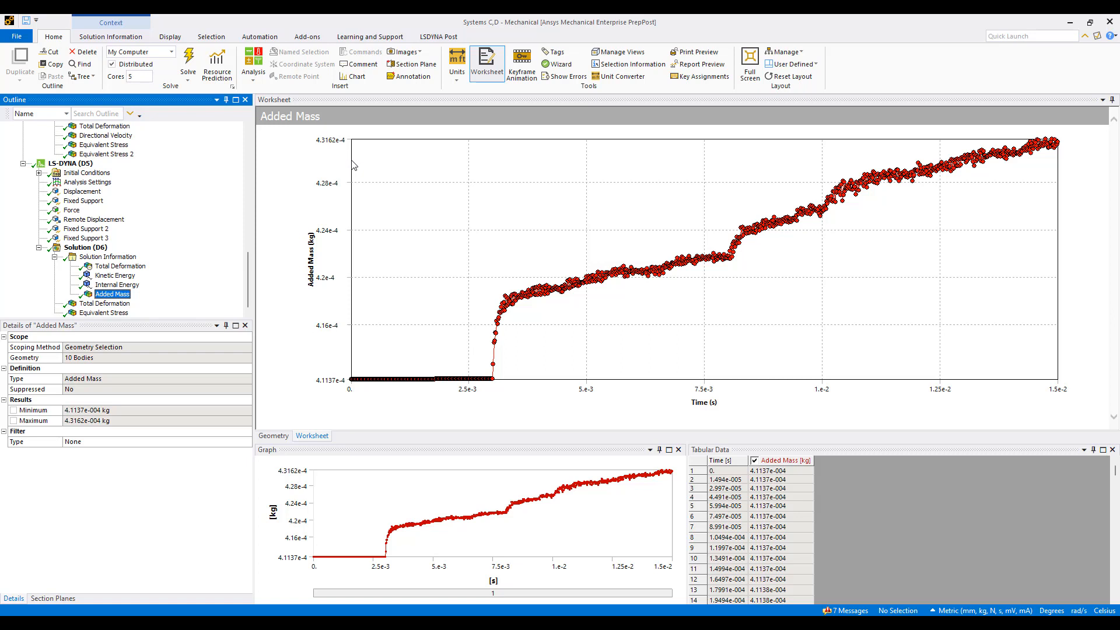
# Check the solver output's timing information and the step controls in the LS-DYNA Analysis Settings.
pyautogui.click(108, 256)
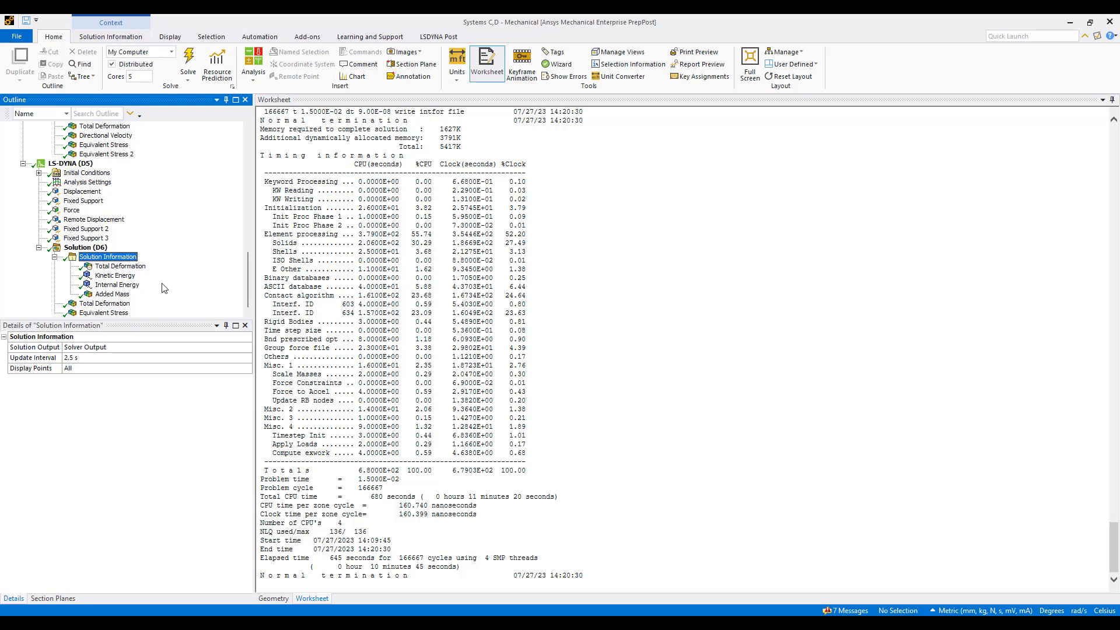
pyautogui.click(87, 182)
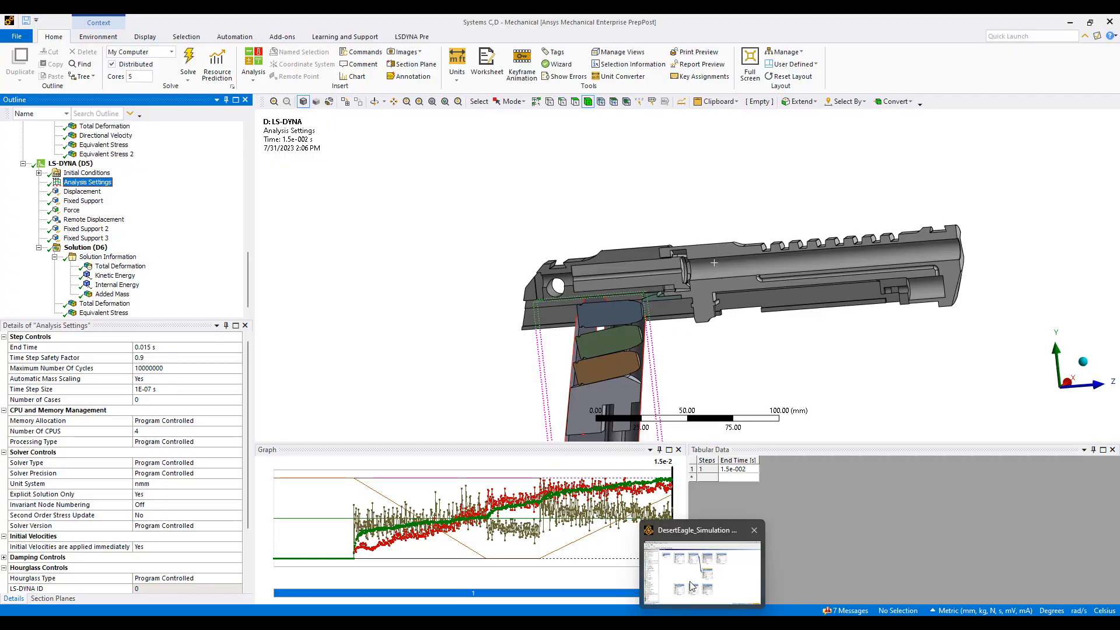
# Switch to the DesertEagle_Simulation project in Workbench to view its schematic, and return to the Mechanical window.
pyautogui.click(683, 543)
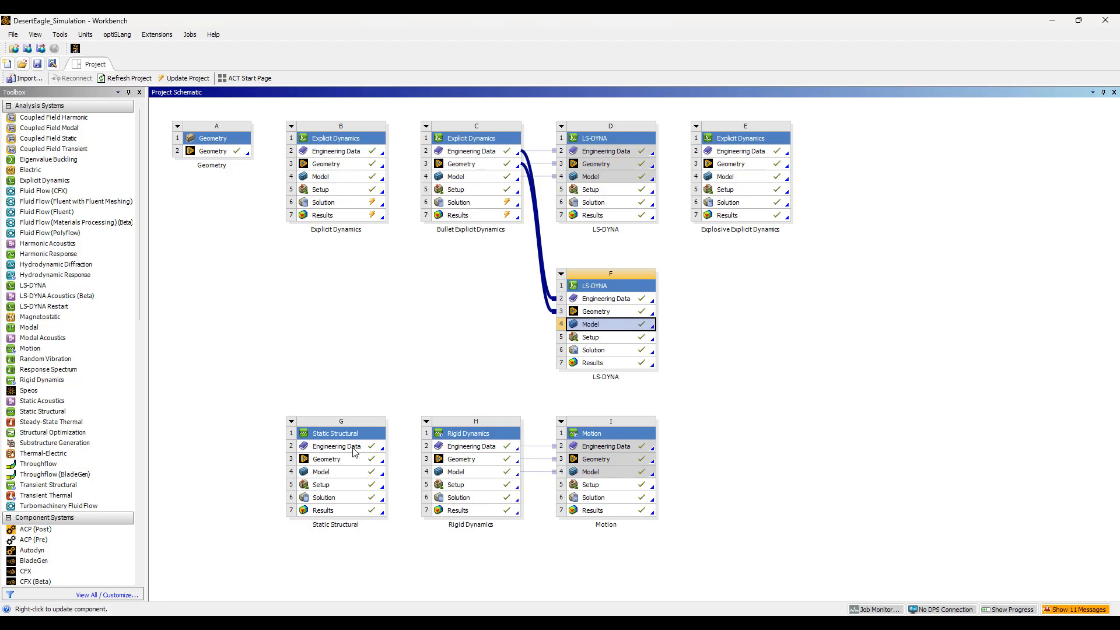
pyautogui.click(1052, 20)
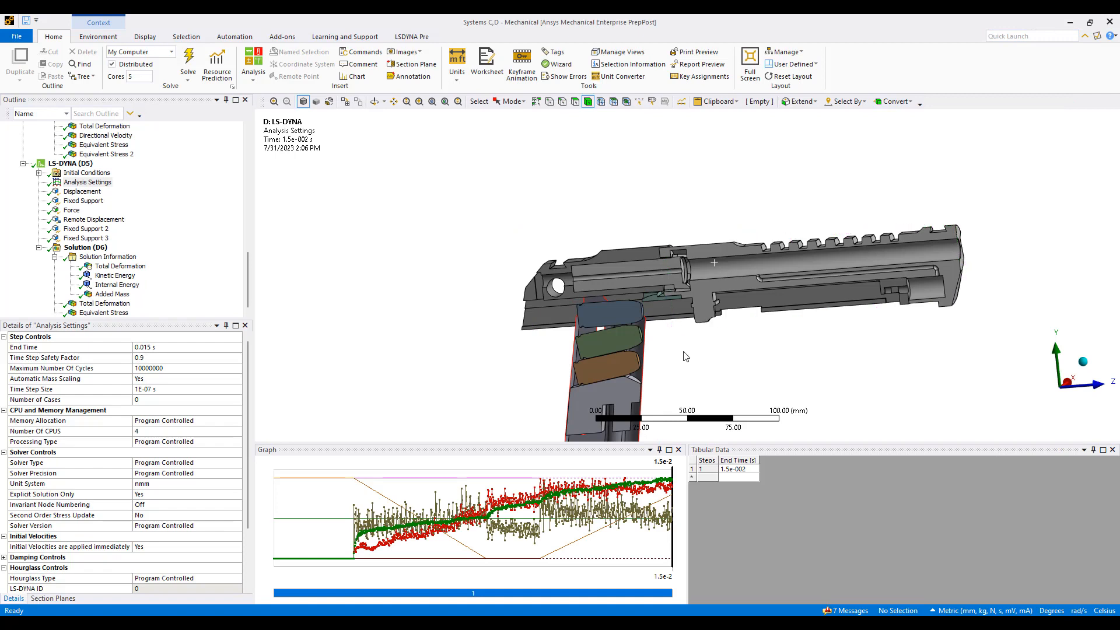
# Play the Total Deformation animation of the LS-DYNA solution, inspect the slide's motion up close, and stop the playback.
pyautogui.scroll(-1, 686, 356)
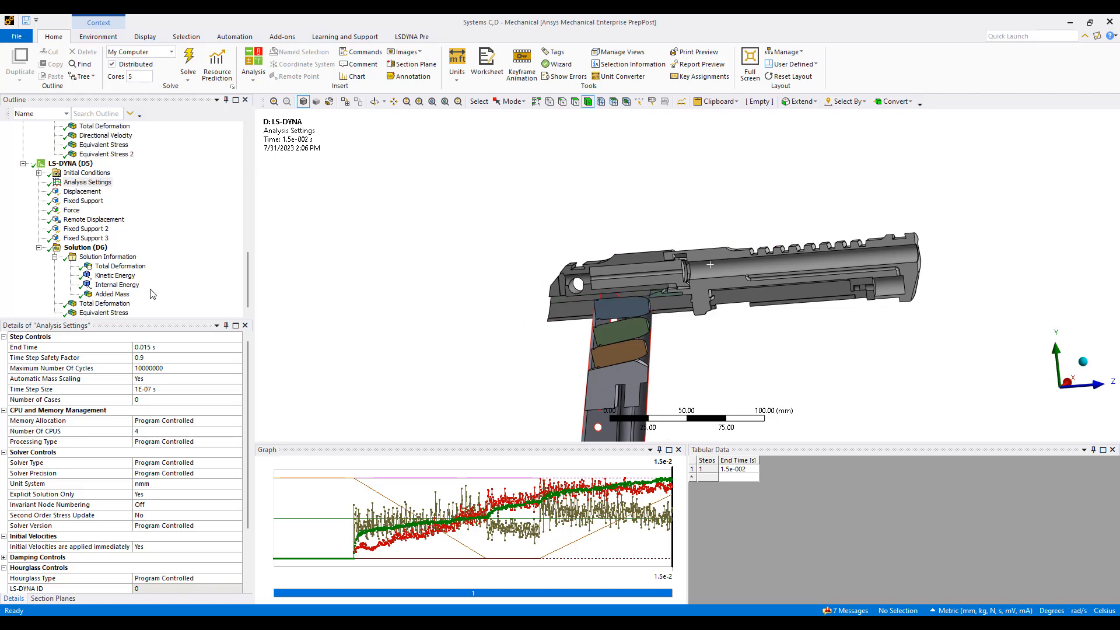
pyautogui.click(114, 306)
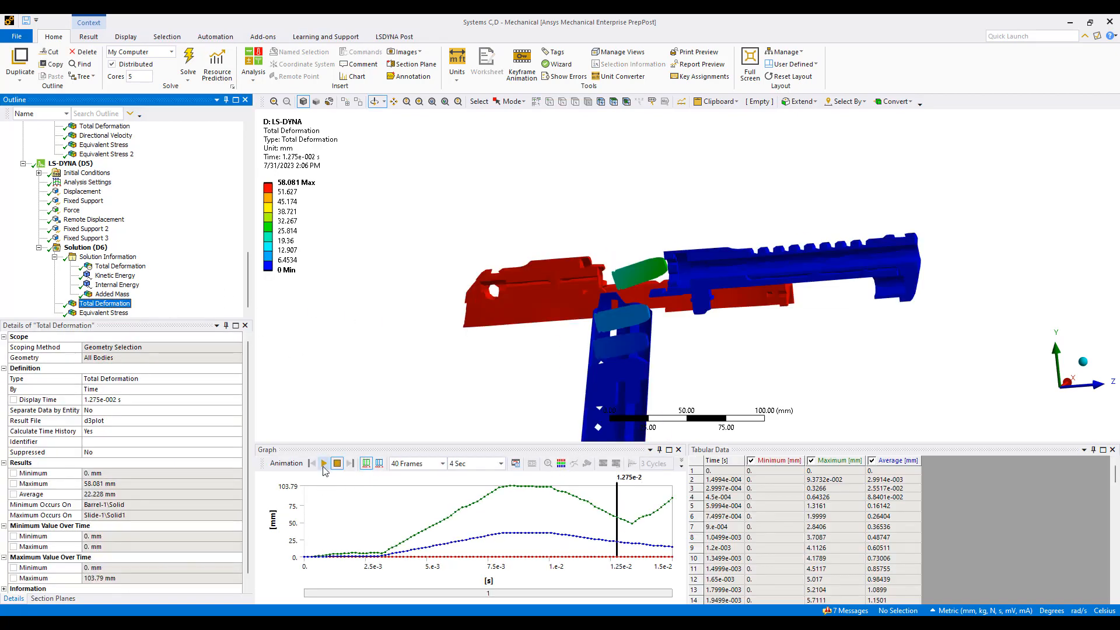
pyautogui.click(324, 463)
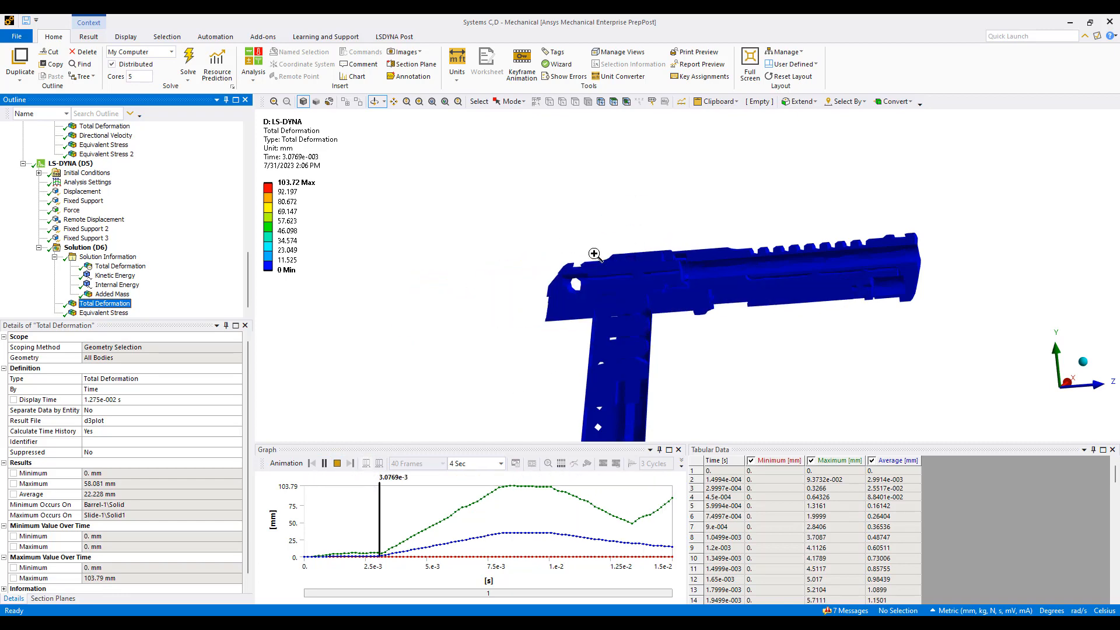
pyautogui.scroll(5, 764, 341)
pyautogui.moveTo(758, 339)
pyautogui.mouseDown(button='middle')
pyautogui.moveTo(732, 261)
pyautogui.moveTo(752, 231)
pyautogui.moveTo(695, 213)
pyautogui.moveTo(1003, 257)
pyautogui.mouseUp(button='middle')
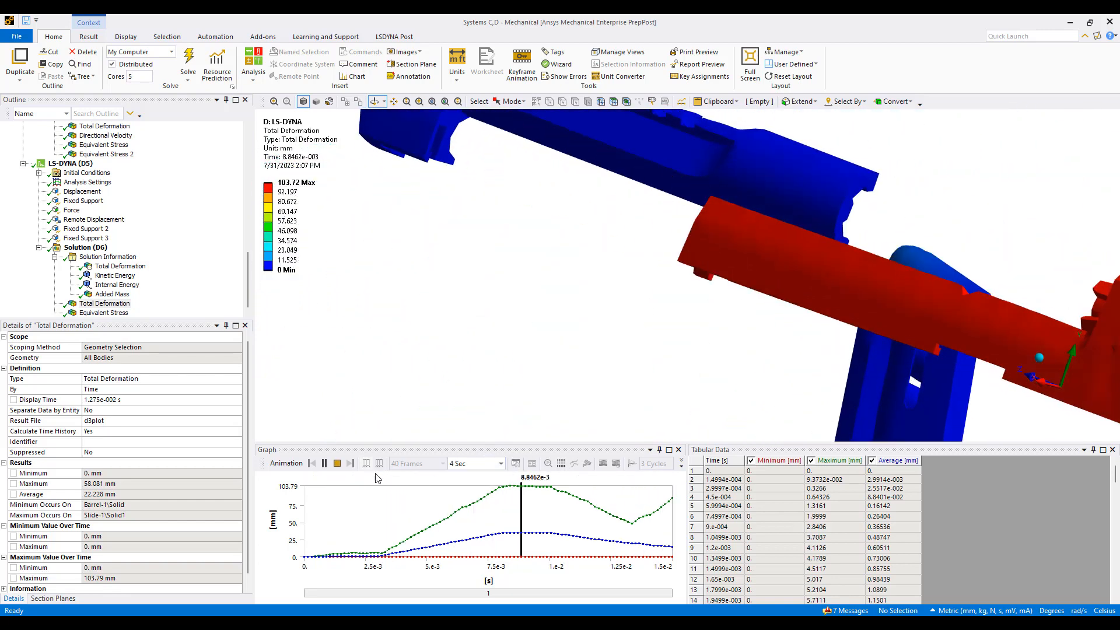
pyautogui.click(337, 463)
# Examine the cartridge's position between the slide and the barrel in the Total Deformation result from several angles.
pyautogui.moveTo(772, 184); pyautogui.dragTo(923, 279, button='right')
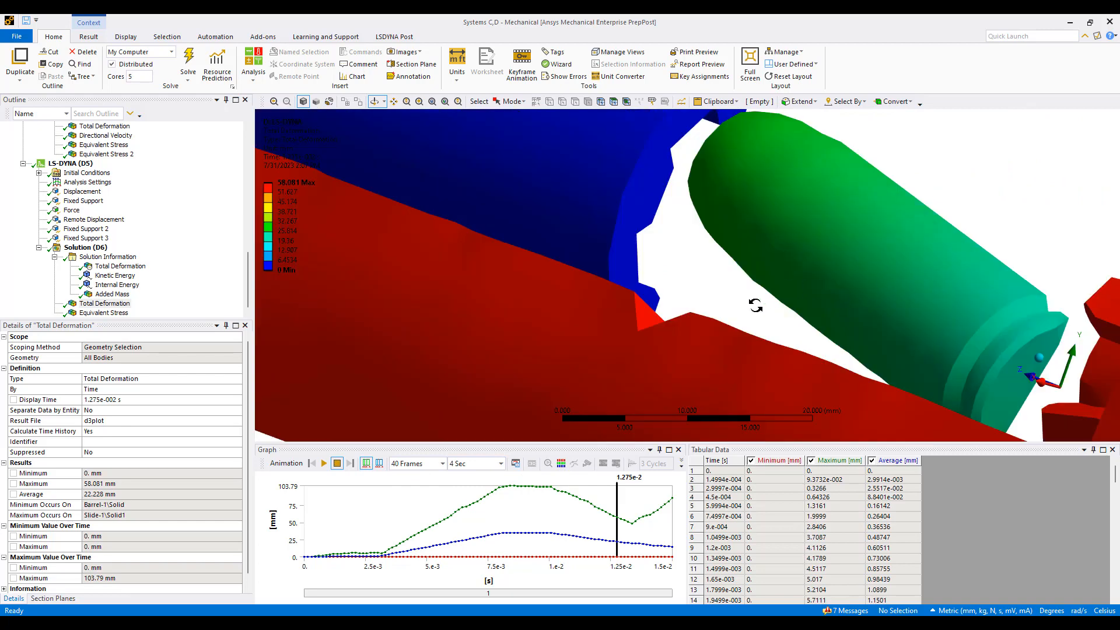
pyautogui.moveTo(756, 307)
pyautogui.mouseDown(button='middle')
pyautogui.moveTo(702, 317)
pyautogui.moveTo(708, 265)
pyautogui.moveTo(642, 252)
pyautogui.moveTo(655, 253)
pyautogui.moveTo(664, 261)
pyautogui.moveTo(502, 250)
pyautogui.moveTo(514, 257)
pyautogui.mouseUp(button='middle')
pyautogui.scroll(-8, 600, 282)
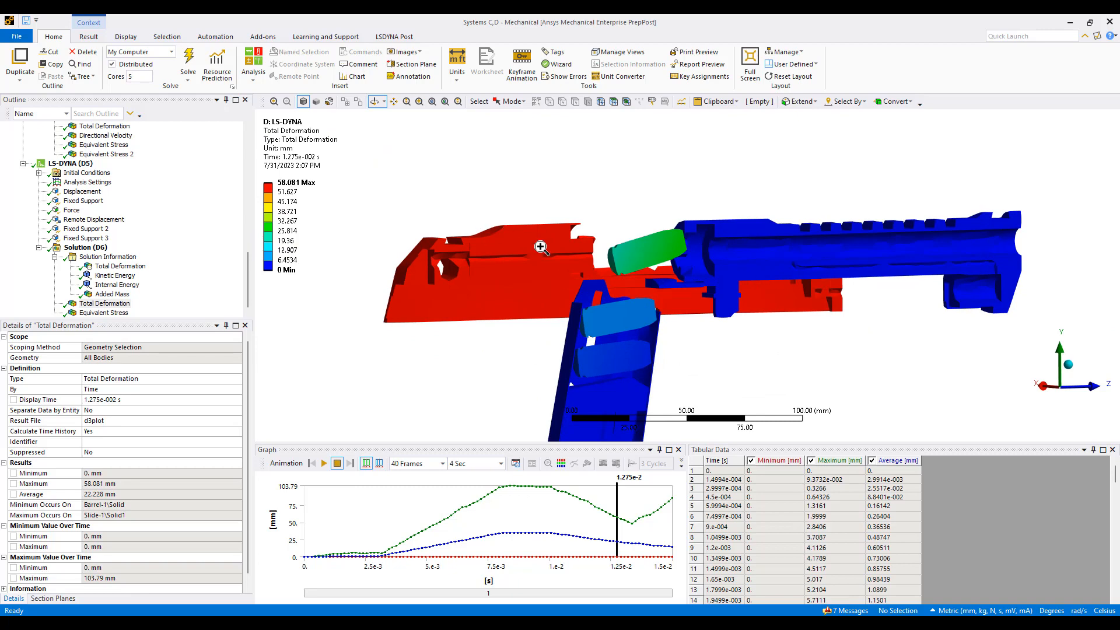
pyautogui.scroll(5, 758, 320)
pyautogui.moveTo(760, 320); pyautogui.dragTo(837, 298)
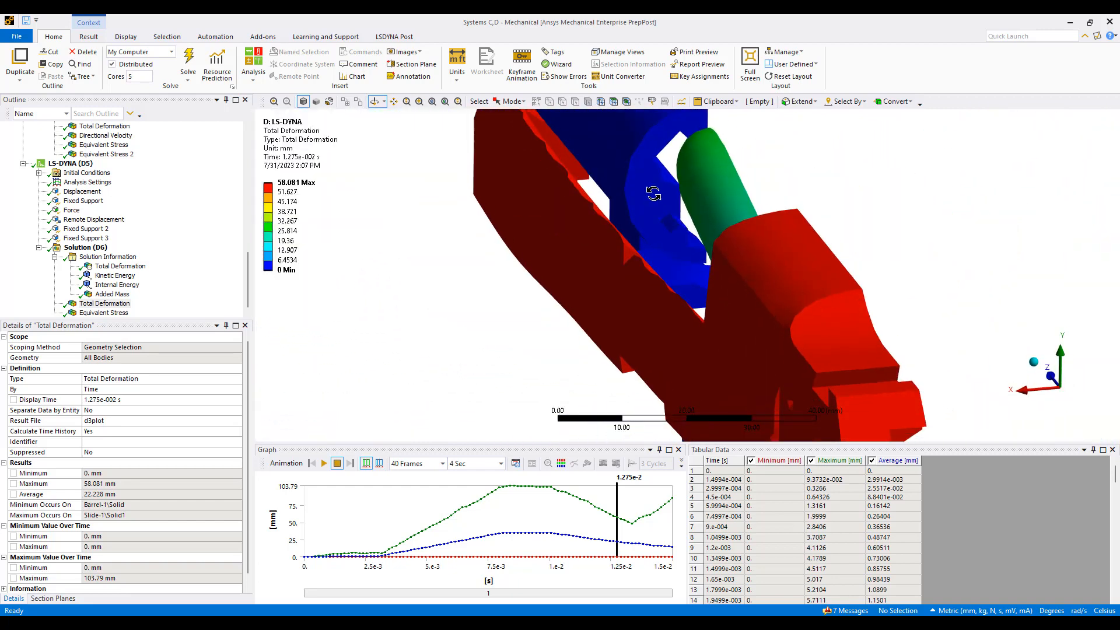
pyautogui.moveTo(653, 188); pyautogui.dragTo(450, 202)
pyautogui.scroll(-3, 554, 228)
pyautogui.scroll(-2, 554, 227)
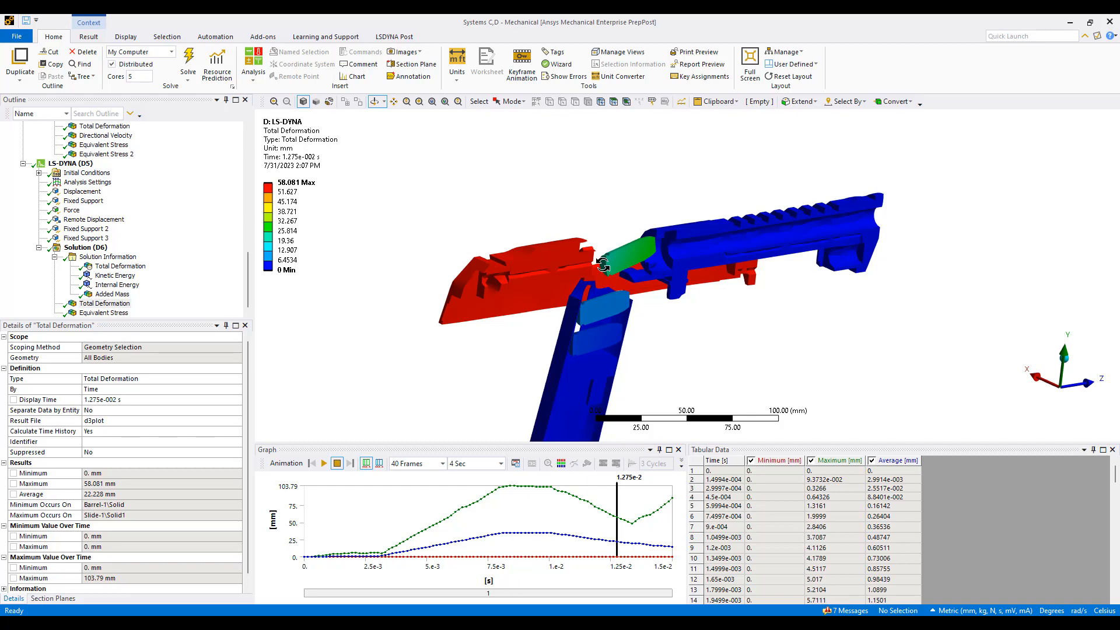
# Display the Equivalent Stress result of the LS-DYNA solution.
pyautogui.click(104, 313)
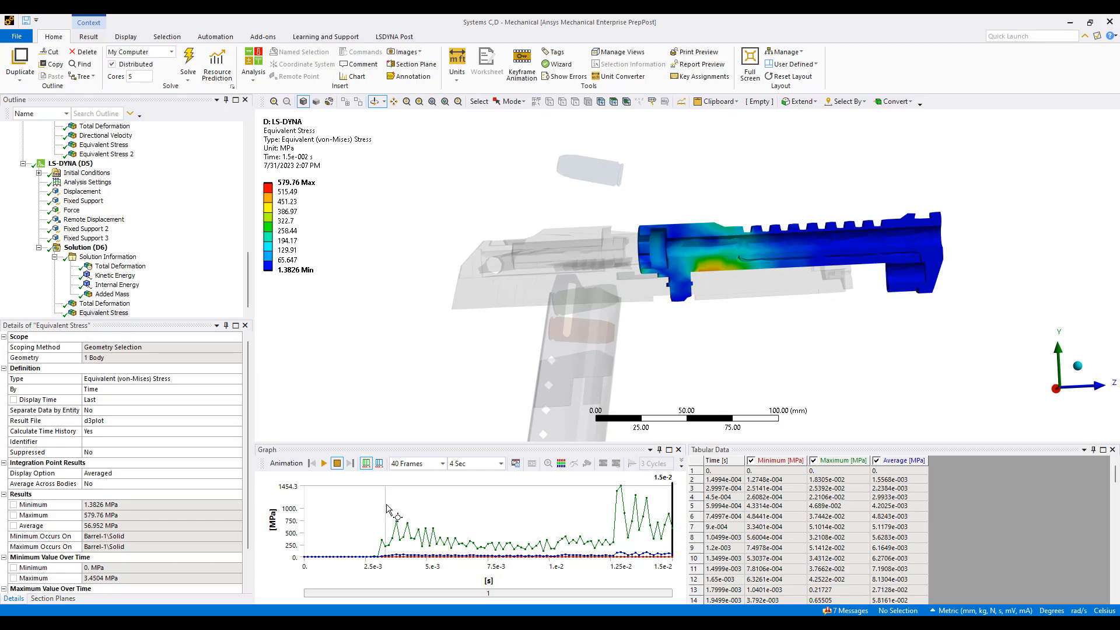